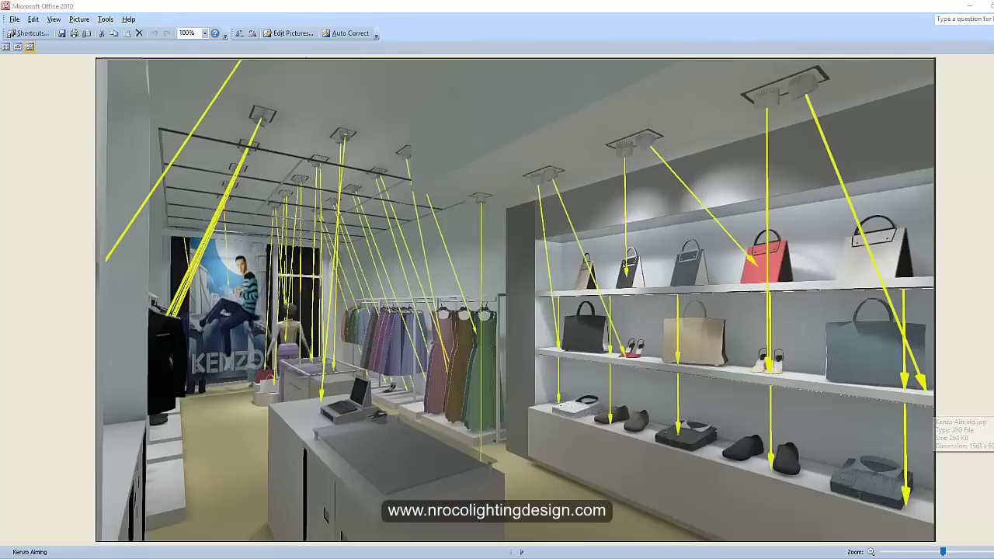
Switch between the open night facade render and the Kenzo Aiming shop render
{"action": "left_click", "coordinate": [277, 543]}
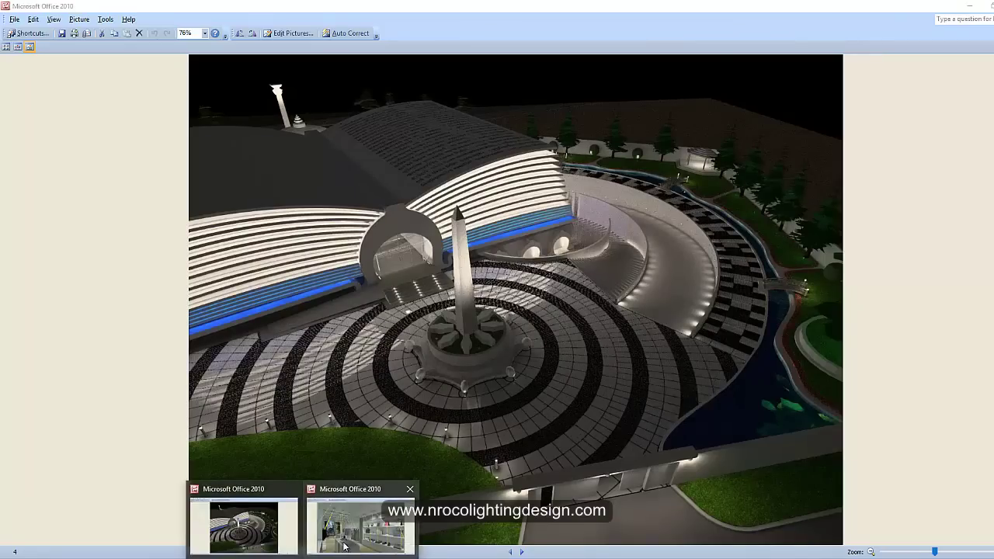
{"action": "left_click", "coordinate": [344, 547]}
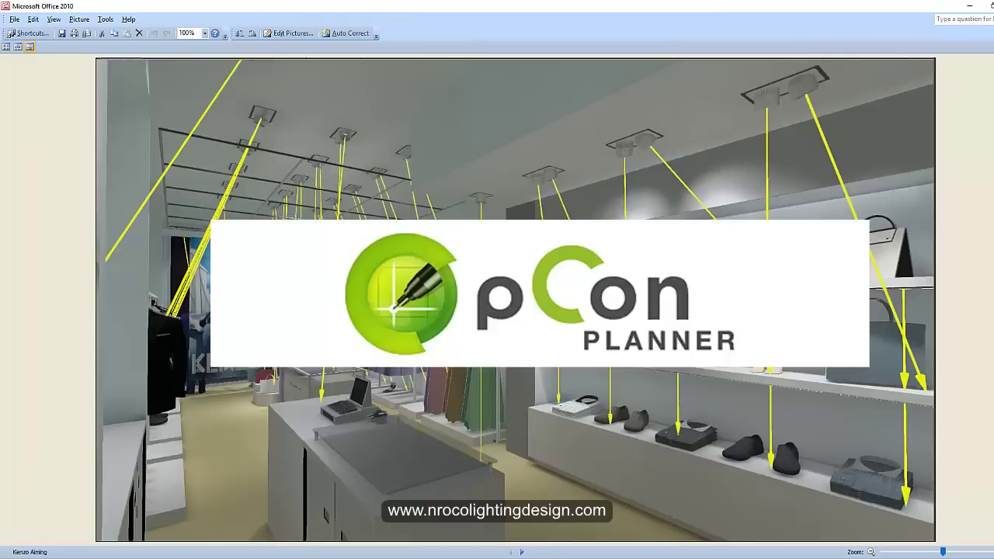
In the web browser, search for "pcon planner download" and open the pCon.planner download page
{"action": "right_click", "coordinate": [387, 557]}
{"action": "left_click", "coordinate": [428, 499]}
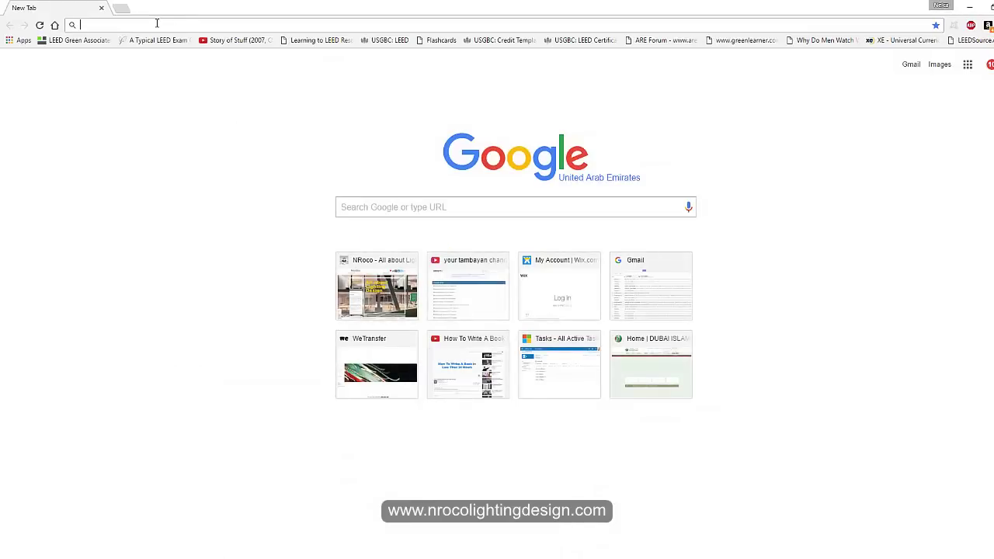
{"action": "type", "text": "pcon"}
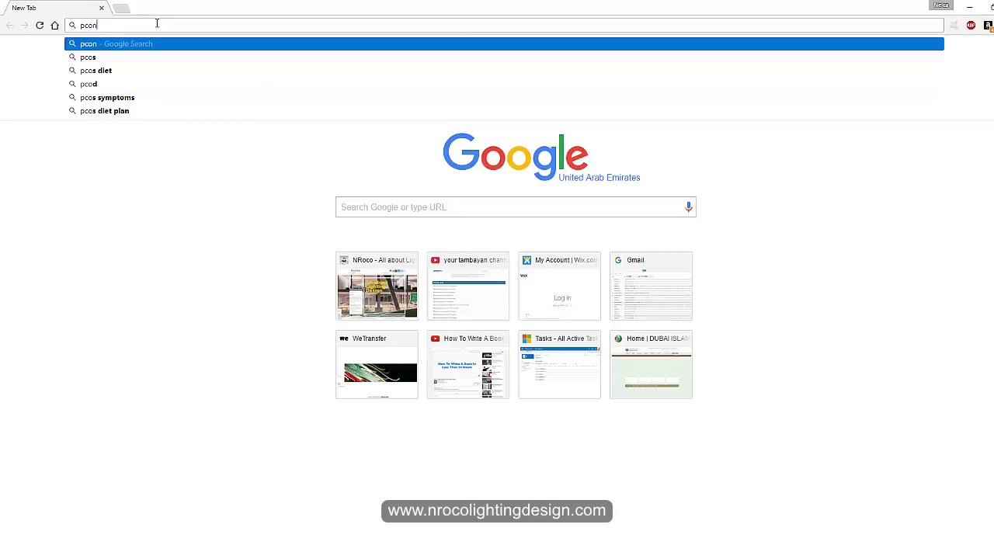
{"action": "left_click", "coordinate": [203, 70]}
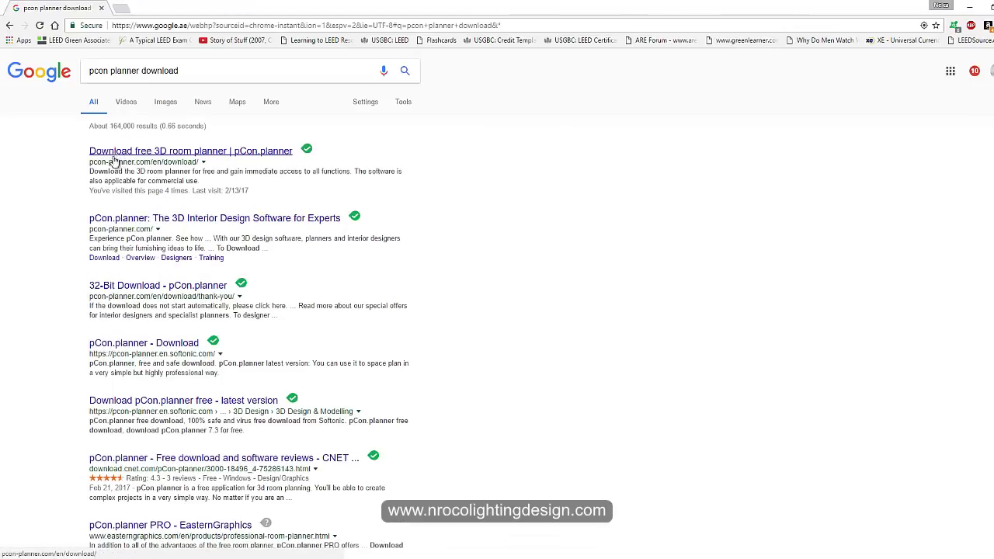
{"action": "left_click", "coordinate": [115, 156]}
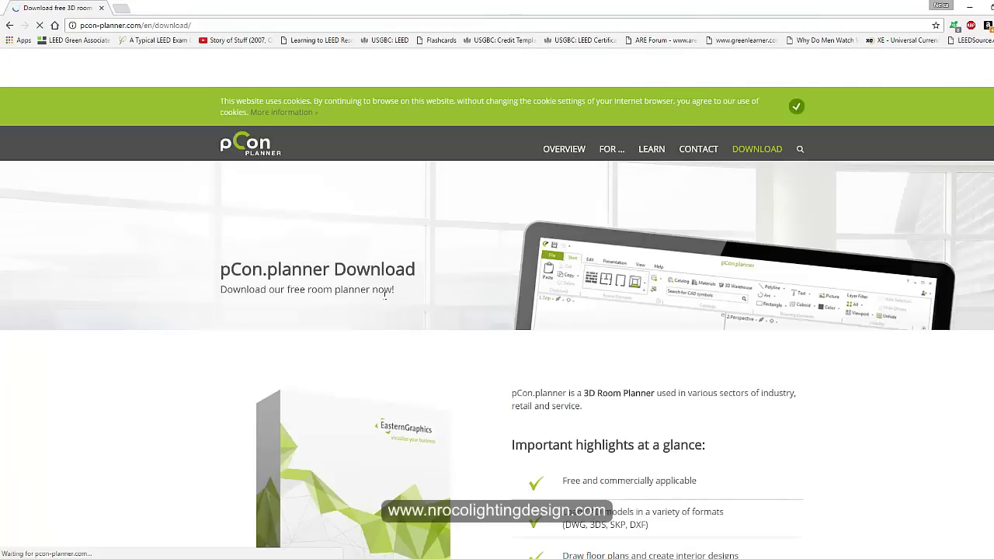
Examine the pCon.planner download page for its highlights, download options and suggested system requirements
{"action": "scroll", "coordinate": [453, 304], "scroll_direction": "down", "scroll_amount": 1}
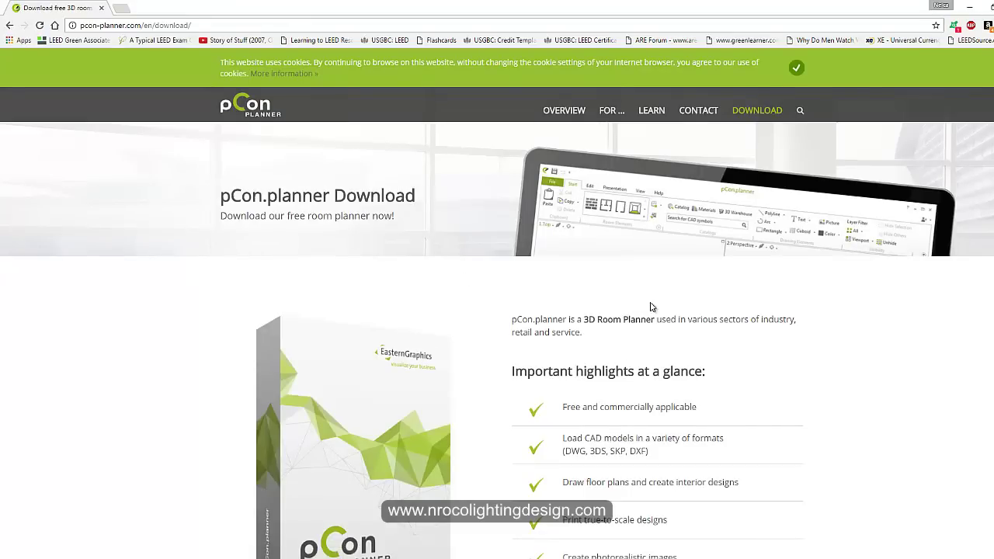
{"action": "scroll", "coordinate": [699, 308], "scroll_direction": "down", "scroll_amount": 2}
{"action": "scroll", "coordinate": [804, 321], "scroll_direction": "up", "scroll_amount": 2}
{"action": "scroll", "coordinate": [794, 308], "scroll_direction": "down", "scroll_amount": 2}
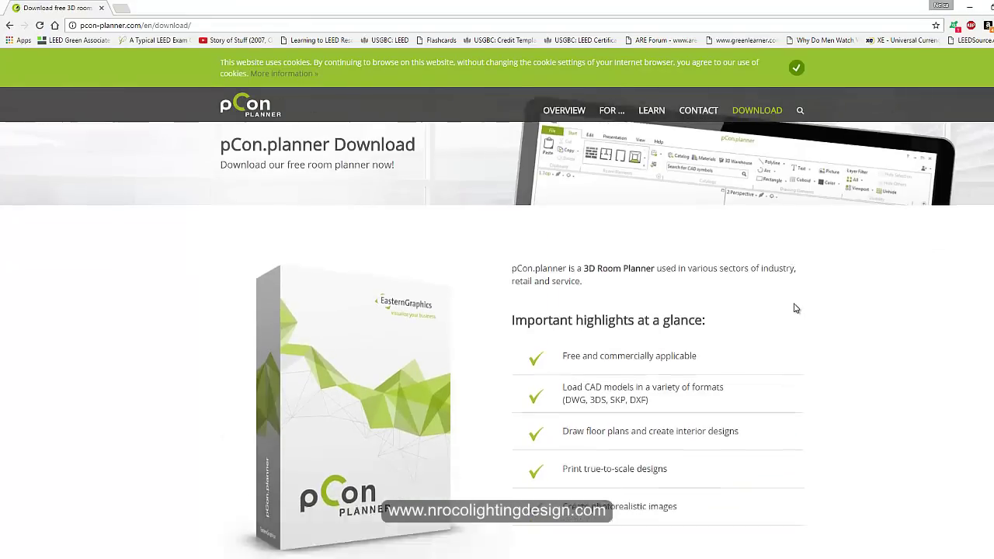
{"action": "scroll", "coordinate": [799, 309], "scroll_direction": "down", "scroll_amount": 4}
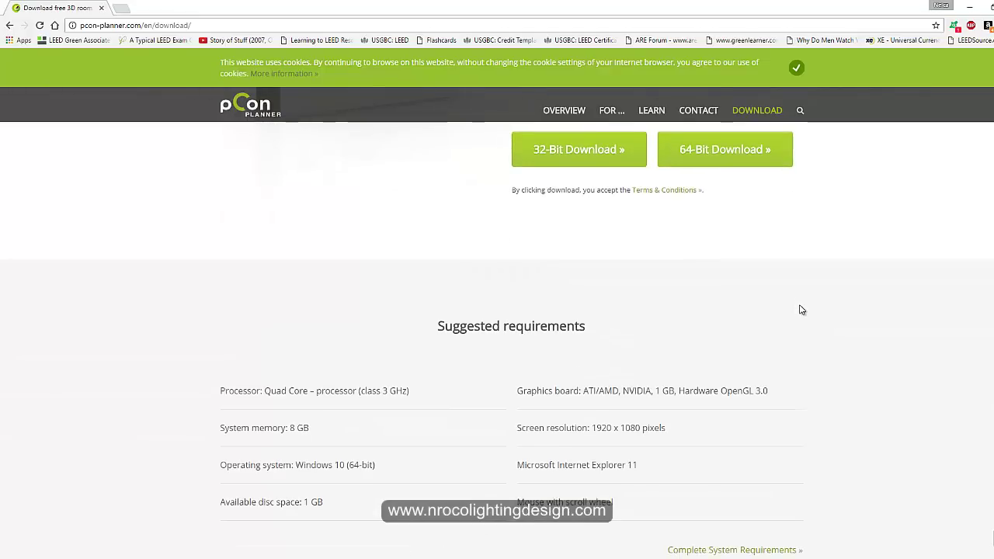
{"action": "scroll", "coordinate": [801, 310], "scroll_direction": "up", "scroll_amount": 5}
{"action": "scroll", "coordinate": [553, 326], "scroll_direction": "down", "scroll_amount": 2}
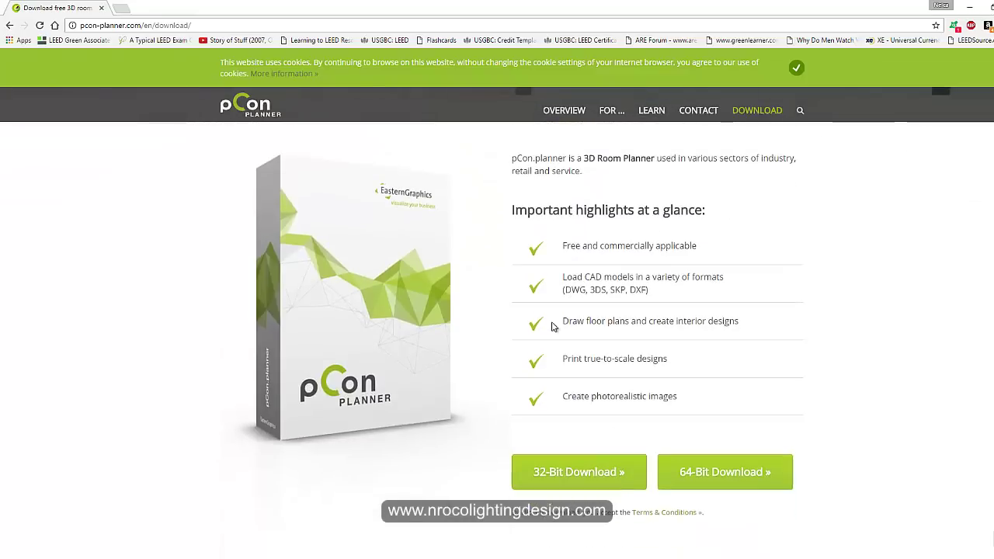
{"action": "scroll", "coordinate": [482, 309], "scroll_direction": "up", "scroll_amount": 2}
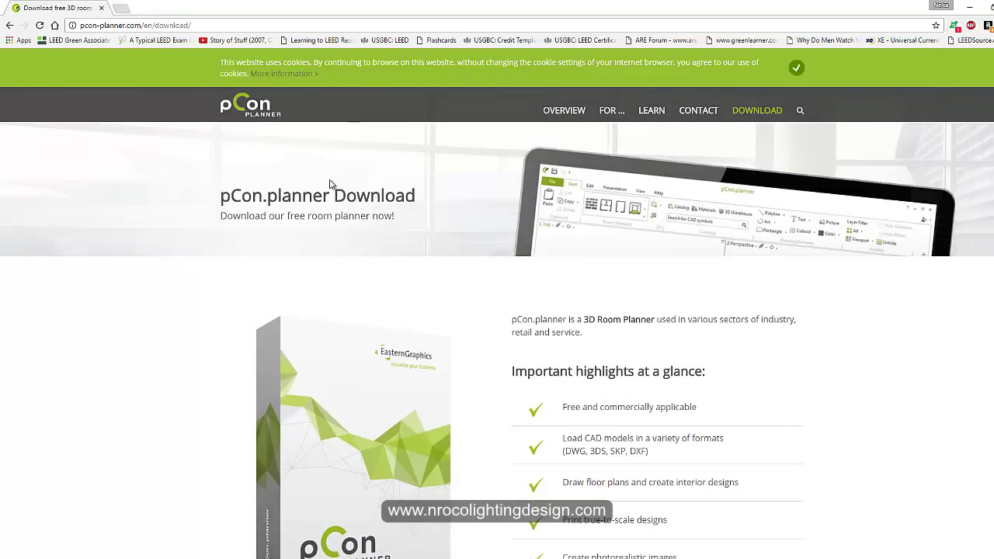
Visit the pCon.planner home page, and return to the 32-bit and 64-bit options on the download page
{"action": "left_click", "coordinate": [272, 115]}
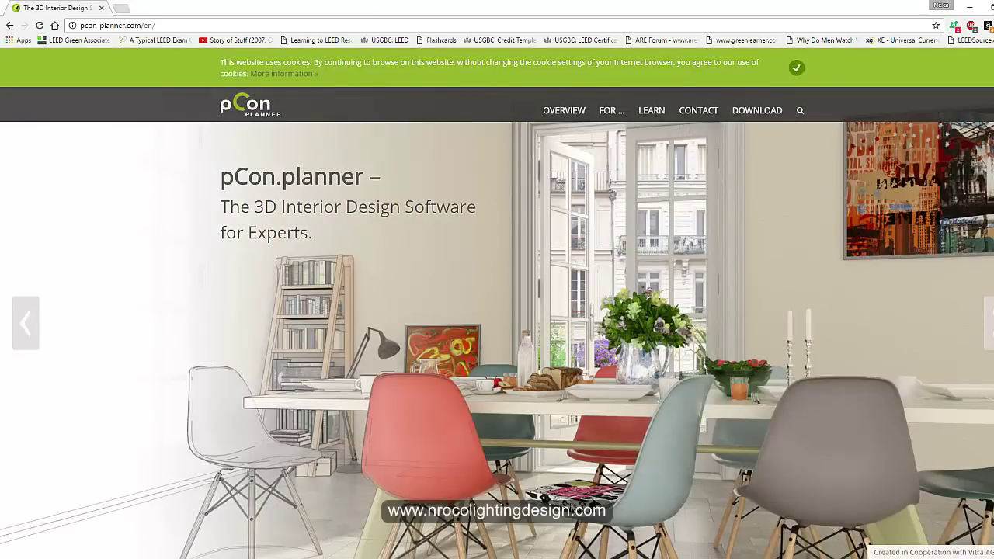
{"action": "left_click", "coordinate": [756, 111]}
{"action": "scroll", "coordinate": [498, 329], "scroll_direction": "down", "scroll_amount": 2}
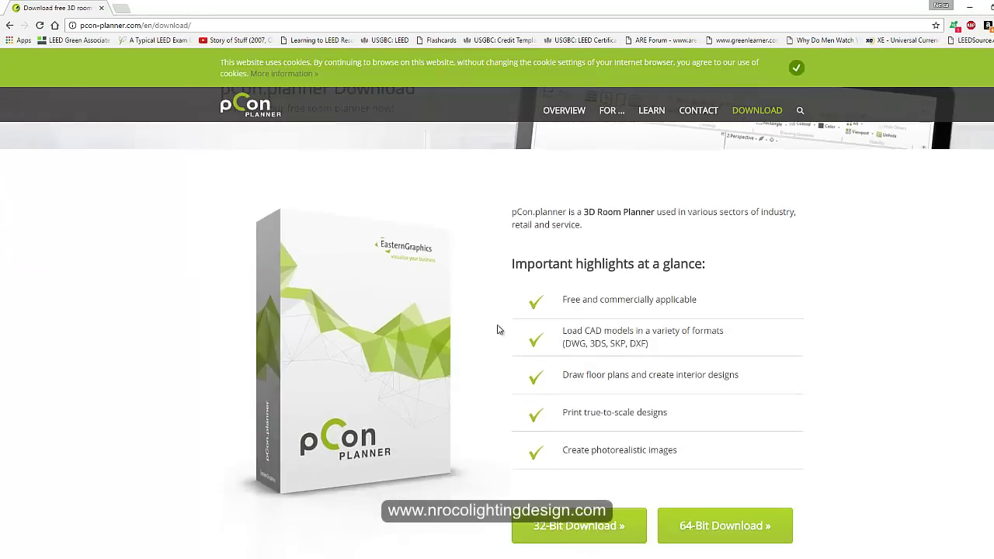
{"action": "scroll", "coordinate": [497, 330], "scroll_direction": "down", "scroll_amount": 3}
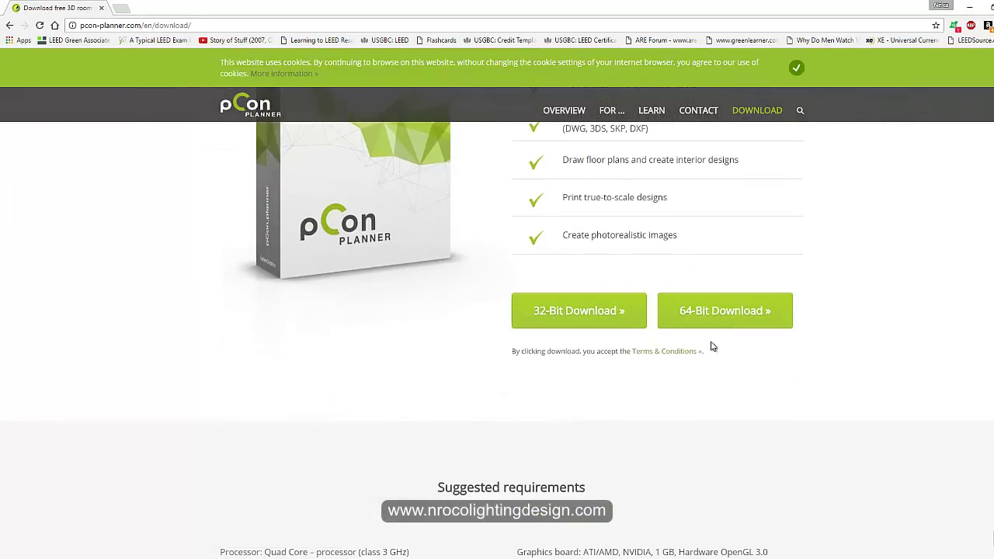
Launch pCon.planner STD (64 bit) from the desktop and dismiss its update notification
{"action": "right_click", "coordinate": [405, 556]}
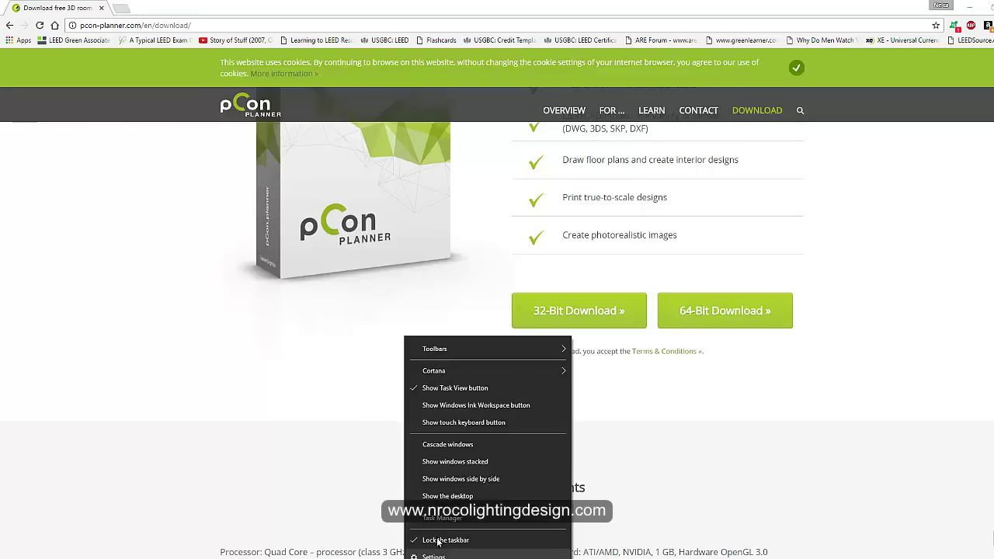
{"action": "left_click", "coordinate": [435, 497]}
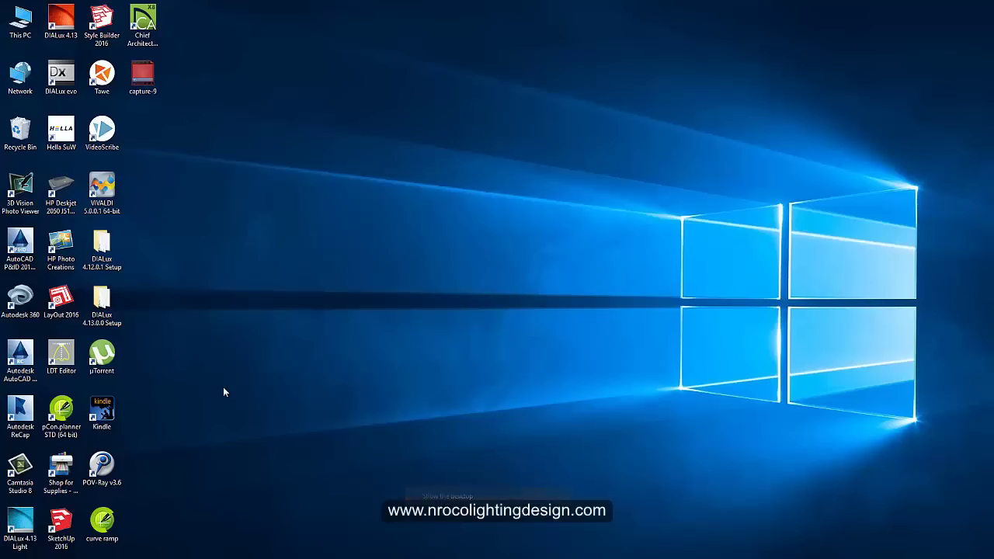
{"action": "double_click", "coordinate": [66, 411]}
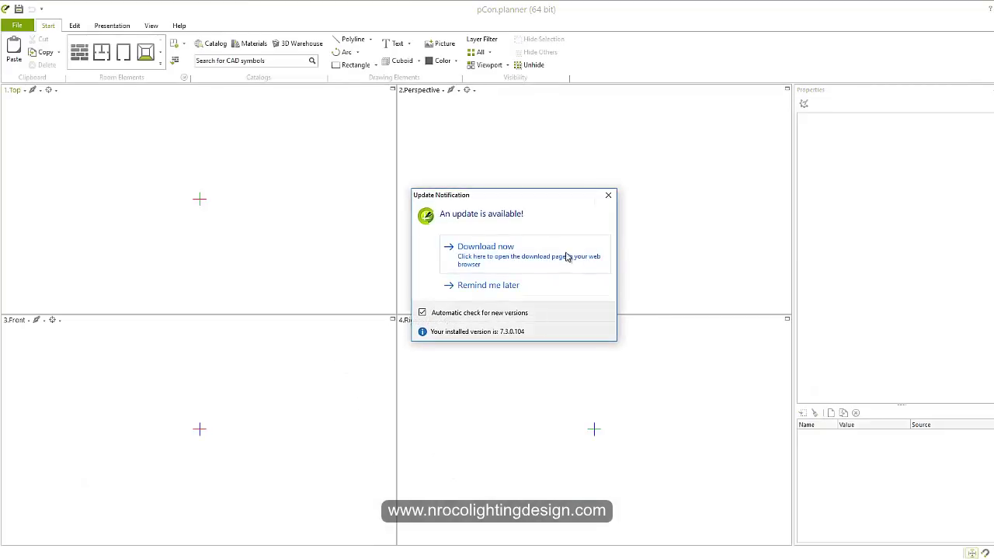
{"action": "left_click", "coordinate": [608, 197]}
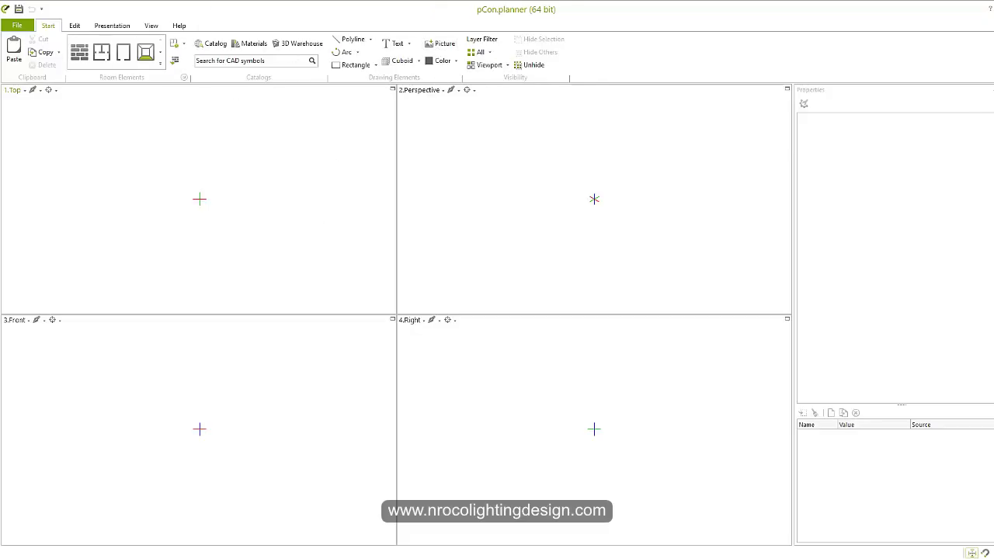
Switch to the picture viewer and review the Kenzo Aiming shop renders, ending back at the first one
{"action": "left_click", "coordinate": [365, 516]}
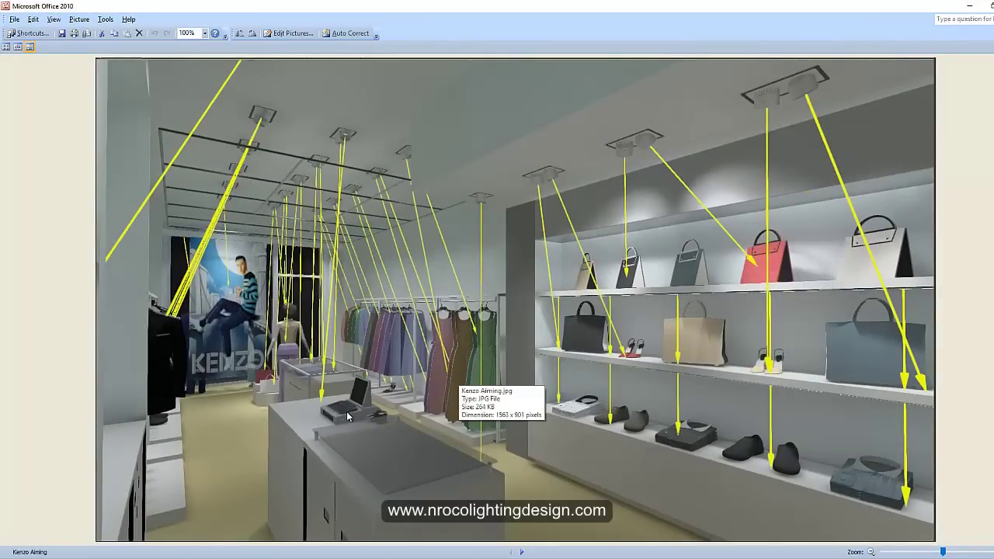
{"action": "left_click", "coordinate": [521, 552]}
{"action": "left_click", "coordinate": [521, 552]}
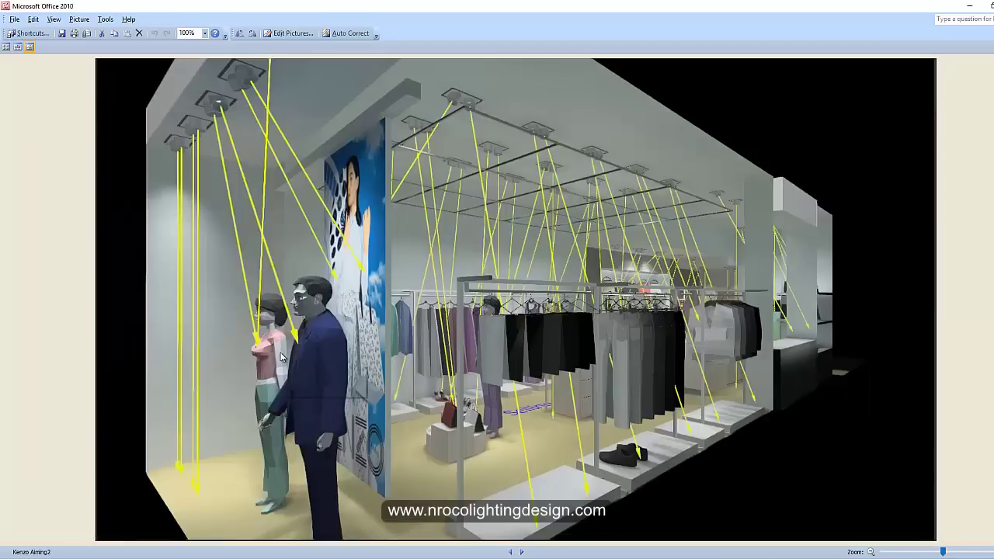
{"action": "left_click", "coordinate": [521, 552]}
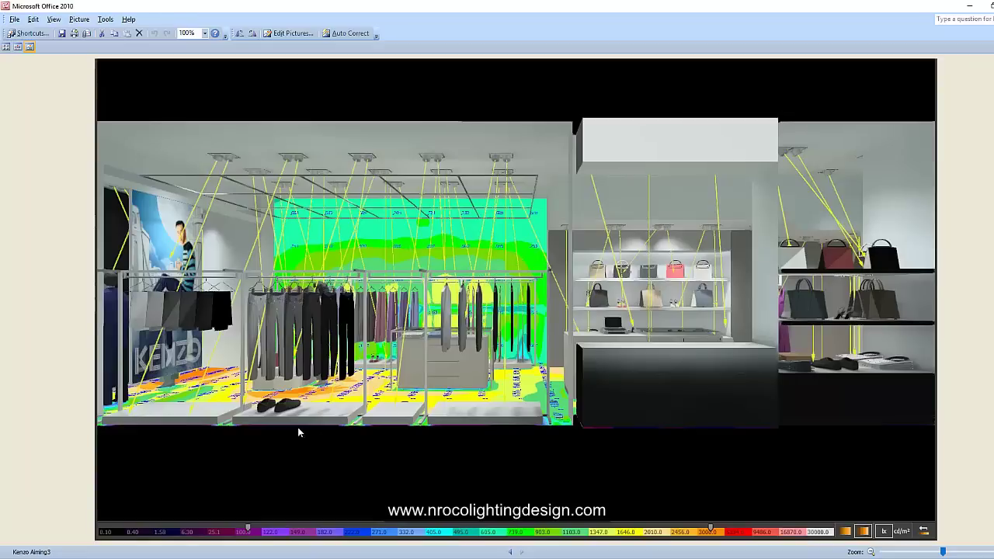
{"action": "left_click", "coordinate": [509, 552]}
{"action": "left_click", "coordinate": [510, 553]}
{"action": "left_click", "coordinate": [509, 552]}
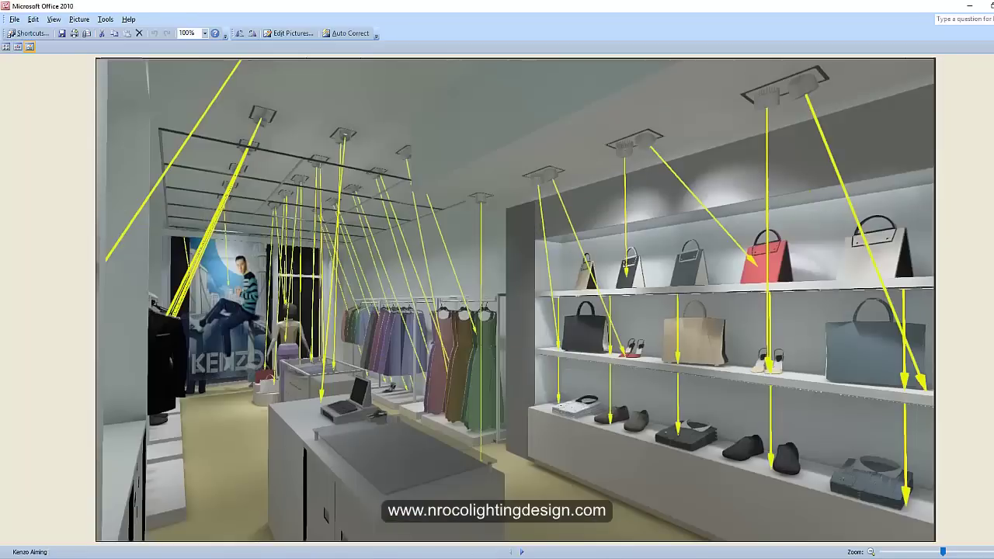
Switch to the picture window with the night facade render and show the next image
{"action": "left_click", "coordinate": [303, 558]}
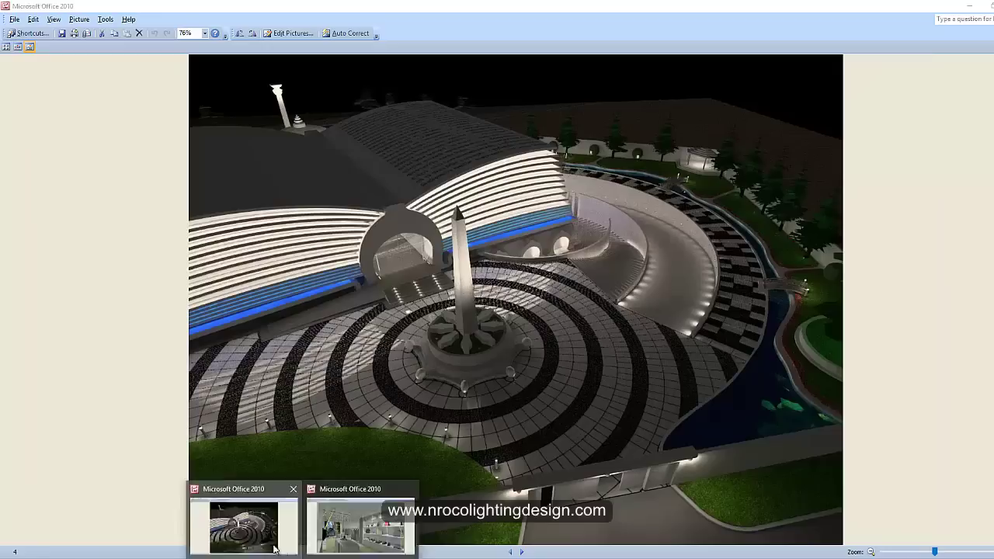
{"action": "left_click", "coordinate": [241, 528]}
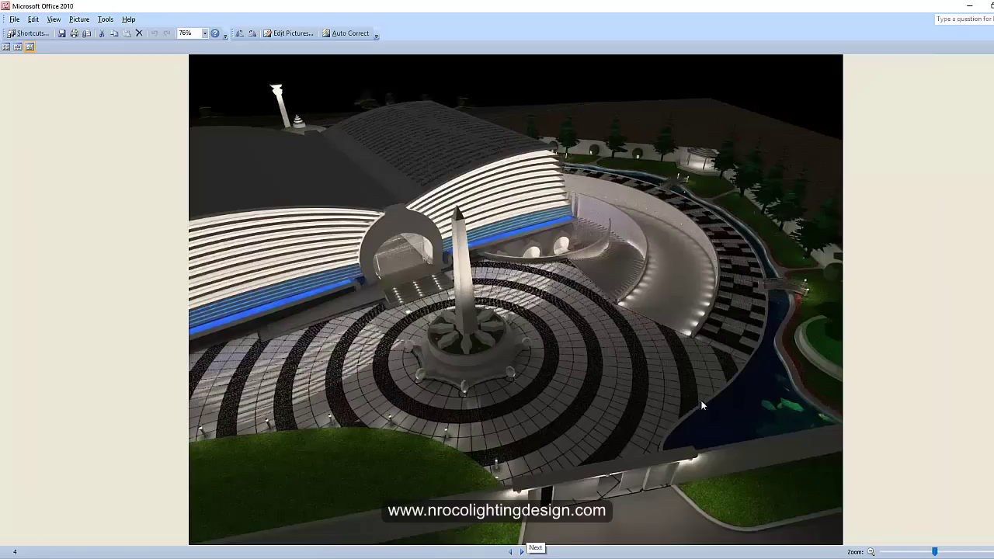
{"action": "left_click", "coordinate": [522, 552]}
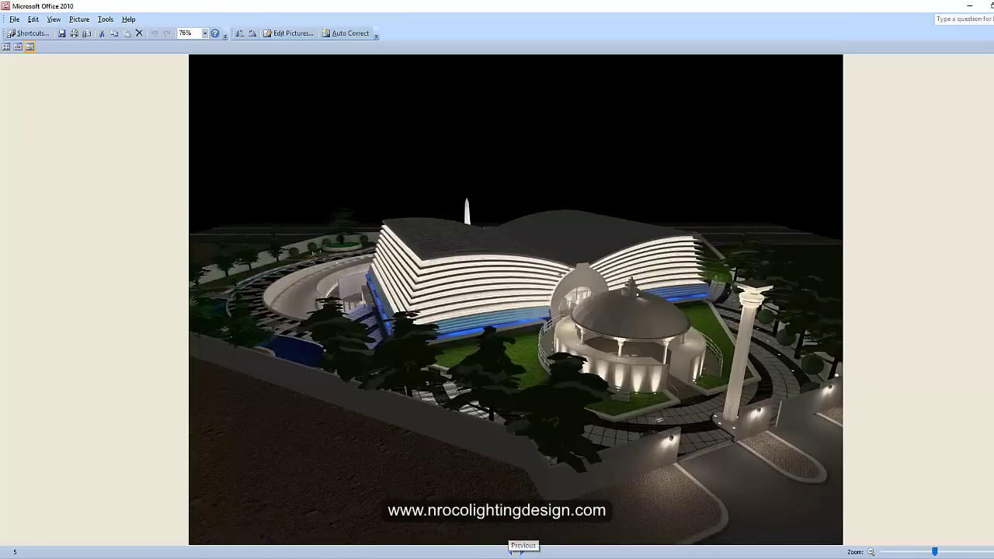
Switch to DIALux evo and examine the illuminated plaza, obelisk, curved ramp and landscaping of Site 1 in 3D
{"action": "mouse_move", "coordinate": [356, 557]}
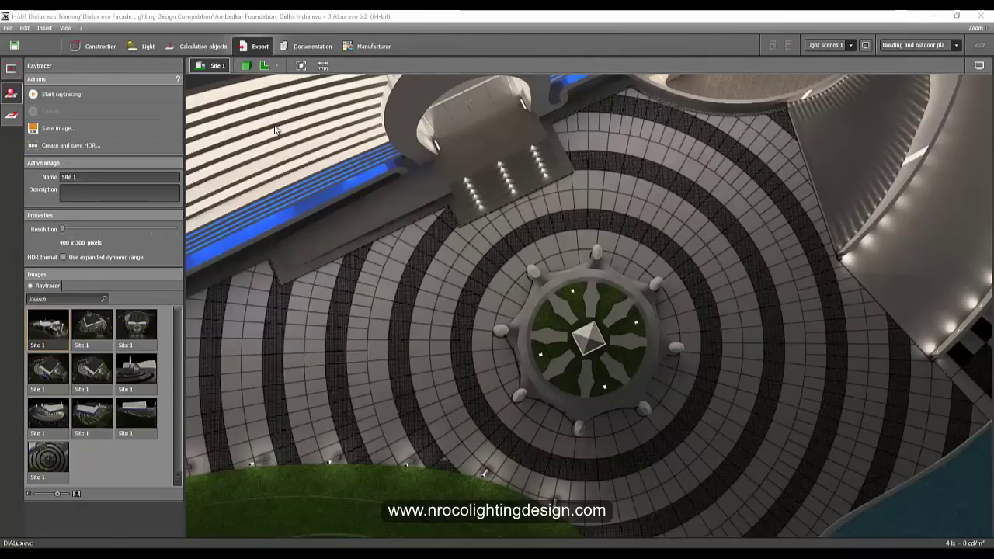
{"action": "left_click_drag", "start_coordinate": [342, 234], "coordinate": [466, 252]}
{"action": "scroll", "coordinate": [517, 248], "scroll_direction": "down", "scroll_amount": 3}
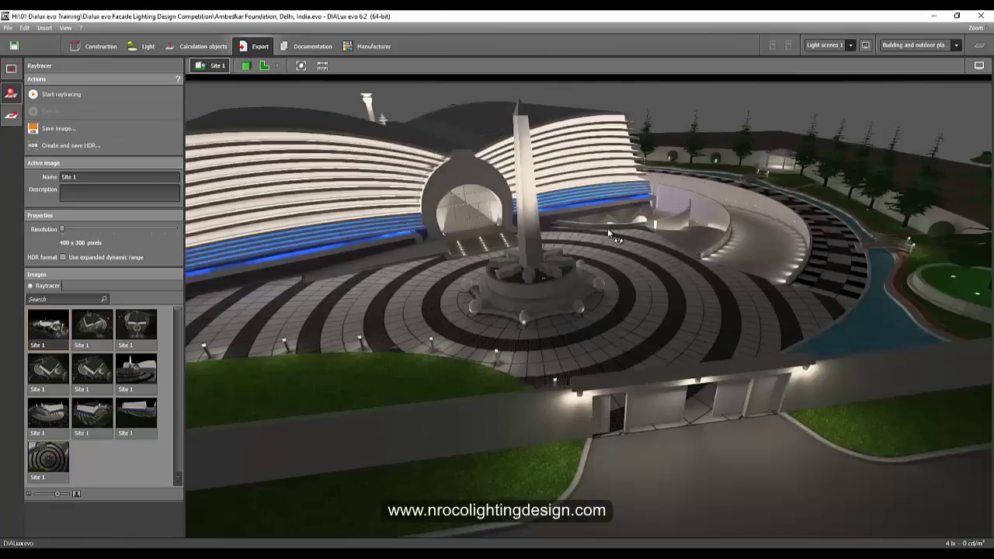
{"action": "middle_click_drag", "start_coordinate": [607, 228], "coordinate": [423, 245]}
{"action": "scroll", "coordinate": [636, 172], "scroll_direction": "up", "scroll_amount": 3}
{"action": "left_click_drag", "start_coordinate": [480, 232], "coordinate": [555, 204]}
{"action": "left_click_drag", "start_coordinate": [471, 209], "coordinate": [745, 298]}
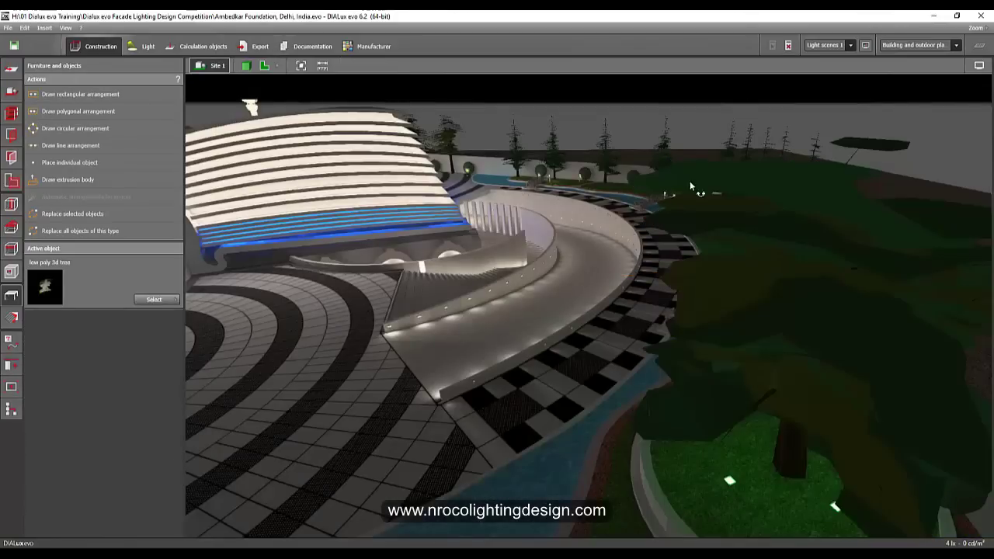
Select the low poly pine tree near the small bridge to inspect its object properties, and clear the selection
{"action": "left_click_drag", "start_coordinate": [690, 181], "coordinate": [538, 293]}
{"action": "left_click", "coordinate": [538, 288]}
{"action": "left_click_drag", "start_coordinate": [633, 218], "coordinate": [599, 235]}
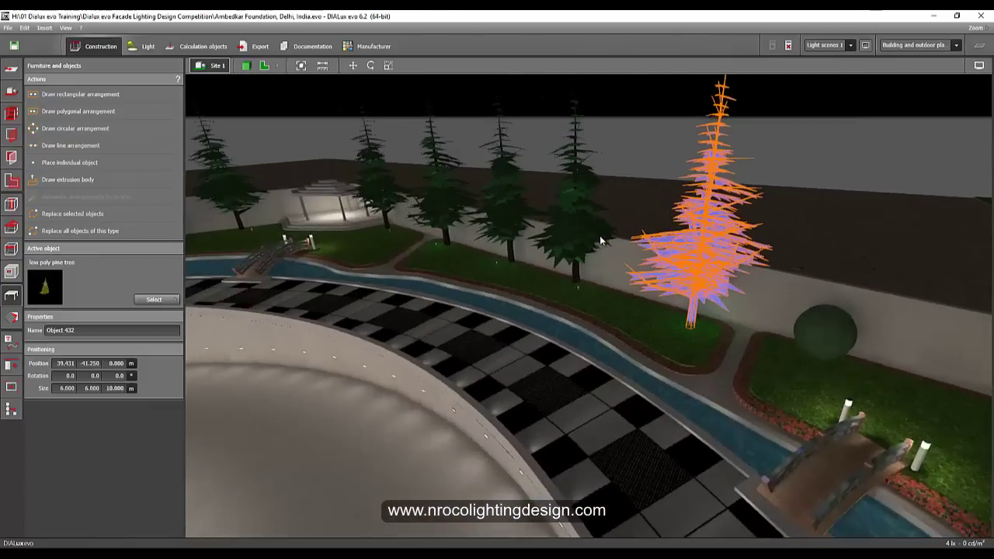
{"action": "left_click", "coordinate": [656, 153]}
{"action": "left_click_drag", "start_coordinate": [689, 237], "coordinate": [734, 278]}
{"action": "left_click", "coordinate": [733, 278]}
{"action": "scroll", "coordinate": [735, 279], "scroll_direction": "down", "scroll_amount": 3}
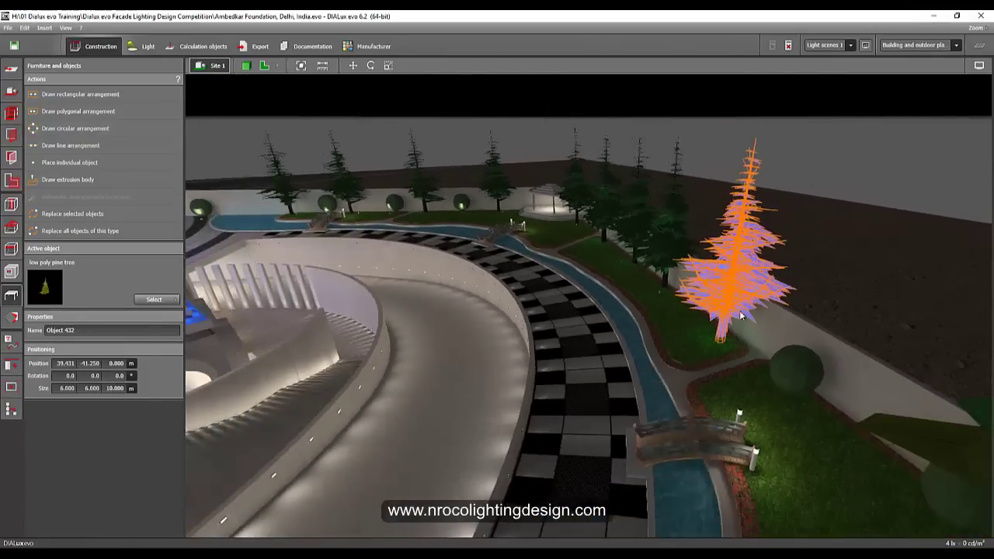
{"action": "scroll", "coordinate": [740, 315], "scroll_direction": "down", "scroll_amount": 3}
{"action": "left_click_drag", "start_coordinate": [641, 241], "coordinate": [785, 161]}
{"action": "left_click", "coordinate": [785, 161]}
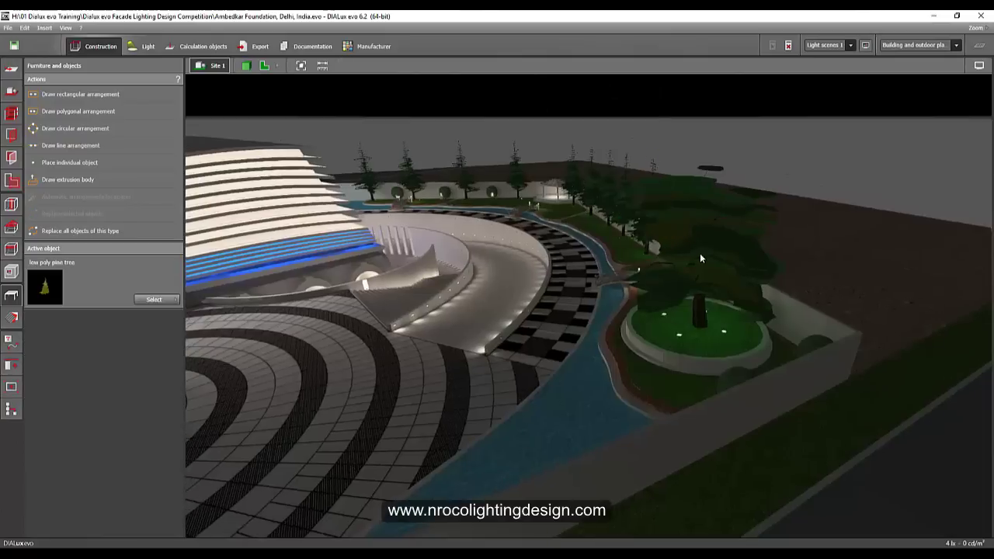
Select the large low poly 3d tree in the round planter, and clear the selection
{"action": "scroll", "coordinate": [707, 272], "scroll_direction": "up", "scroll_amount": 3}
{"action": "left_click", "coordinate": [712, 284]}
{"action": "scroll", "coordinate": [712, 284], "scroll_direction": "down", "scroll_amount": 4}
{"action": "left_click", "coordinate": [828, 180]}
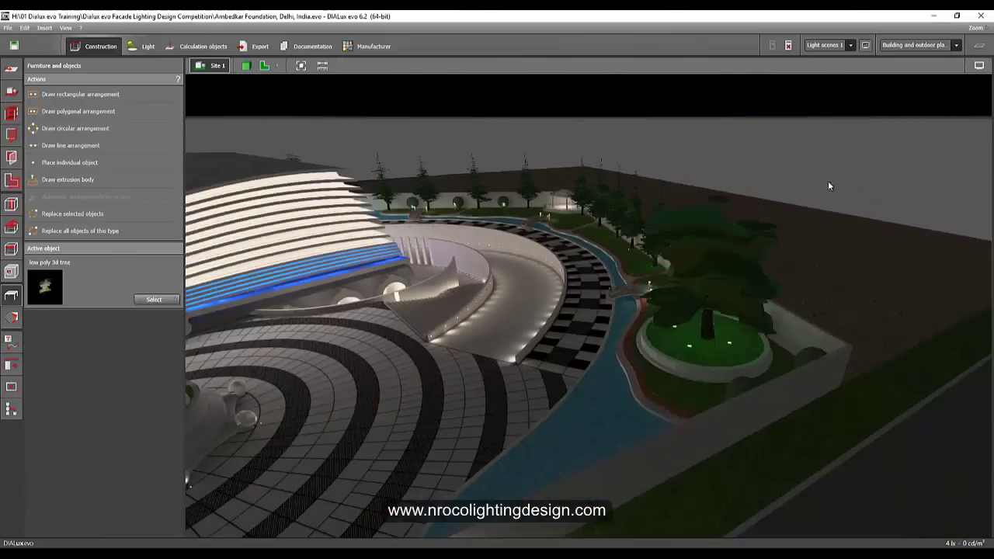
Select a low poly pine tree along the boundary wall to inspect its properties, and clear the selection
{"action": "left_click_drag", "start_coordinate": [827, 181], "coordinate": [631, 249]}
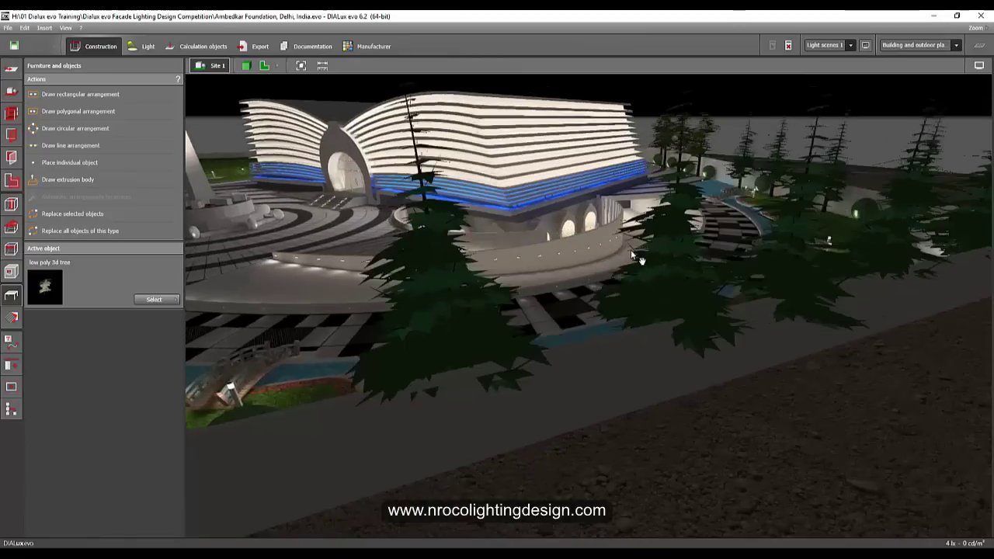
{"action": "left_click", "coordinate": [647, 292]}
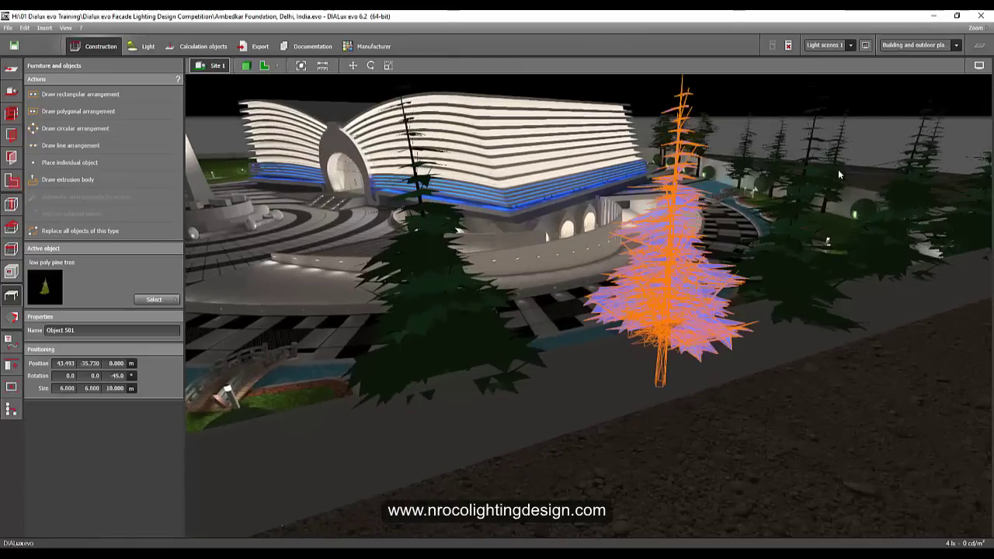
{"action": "left_click", "coordinate": [891, 134]}
{"action": "left_click_drag", "start_coordinate": [743, 217], "coordinate": [748, 320]}
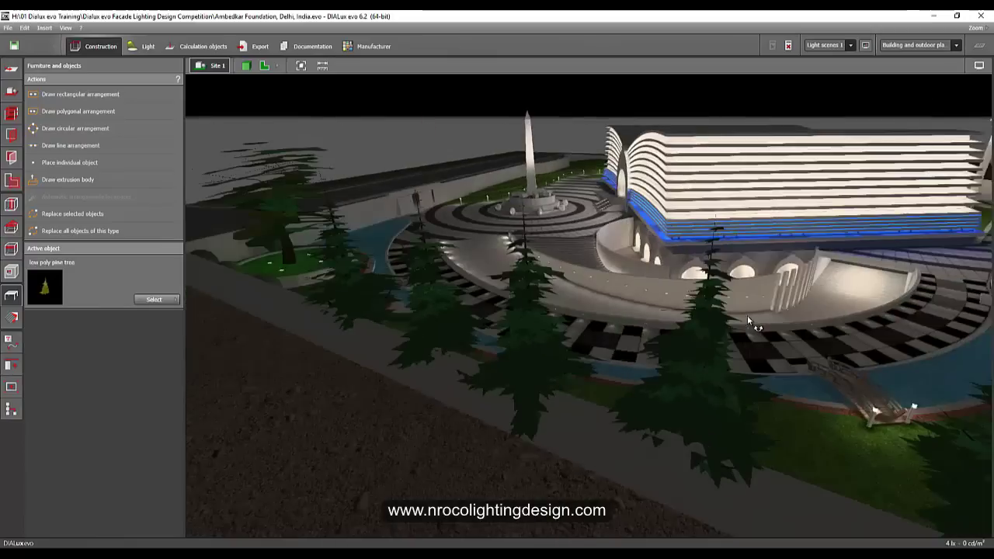
Select the low poly pine tree along the boundary wall beside the flat-roofed corner structure to inspect its properties
{"action": "middle_click_drag", "start_coordinate": [756, 344], "coordinate": [590, 260]}
{"action": "left_click", "coordinate": [672, 343]}
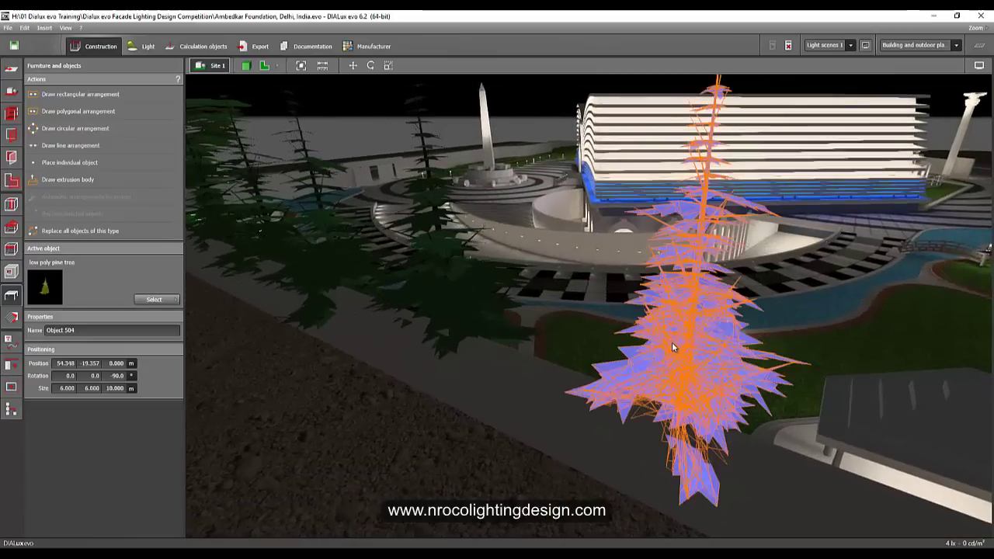
{"action": "scroll", "coordinate": [673, 347], "scroll_direction": "down", "scroll_amount": 3}
{"action": "left_click_drag", "start_coordinate": [758, 316], "coordinate": [599, 305]}
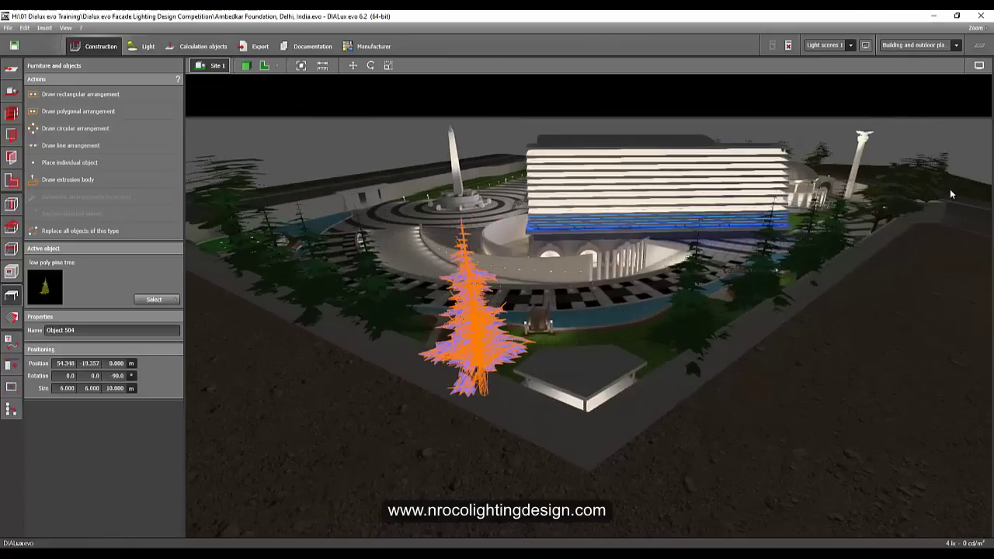
Select the low poly pine tree on the other side of the flat-roofed corner structure, and clear the selection
{"action": "left_click", "coordinate": [899, 147]}
{"action": "scroll", "coordinate": [712, 319], "scroll_direction": "up", "scroll_amount": 3}
{"action": "left_click", "coordinate": [639, 373]}
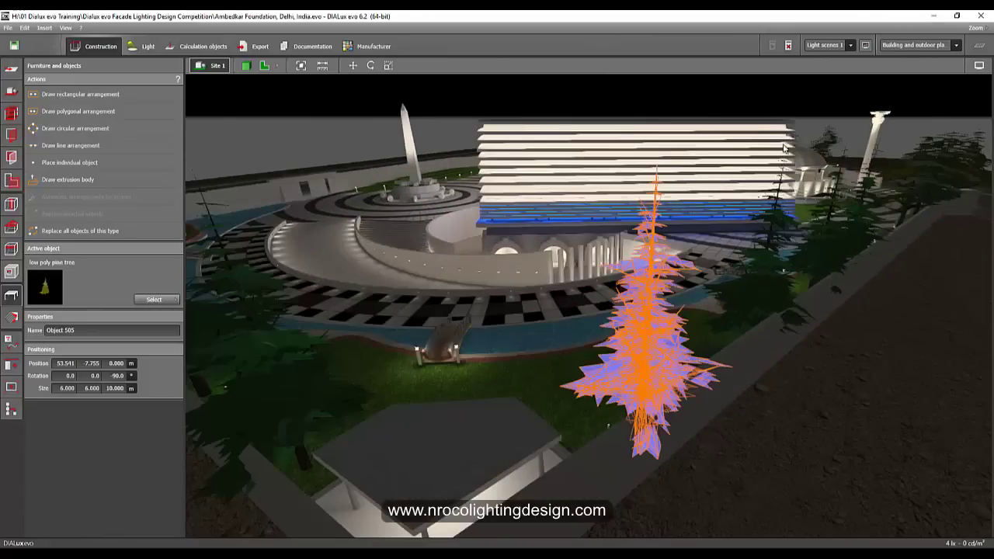
{"action": "left_click", "coordinate": [947, 190]}
Select the low poly 3d tree2 group along the curved path near the domed building, and clear the selection
{"action": "left_click_drag", "start_coordinate": [872, 214], "coordinate": [573, 260]}
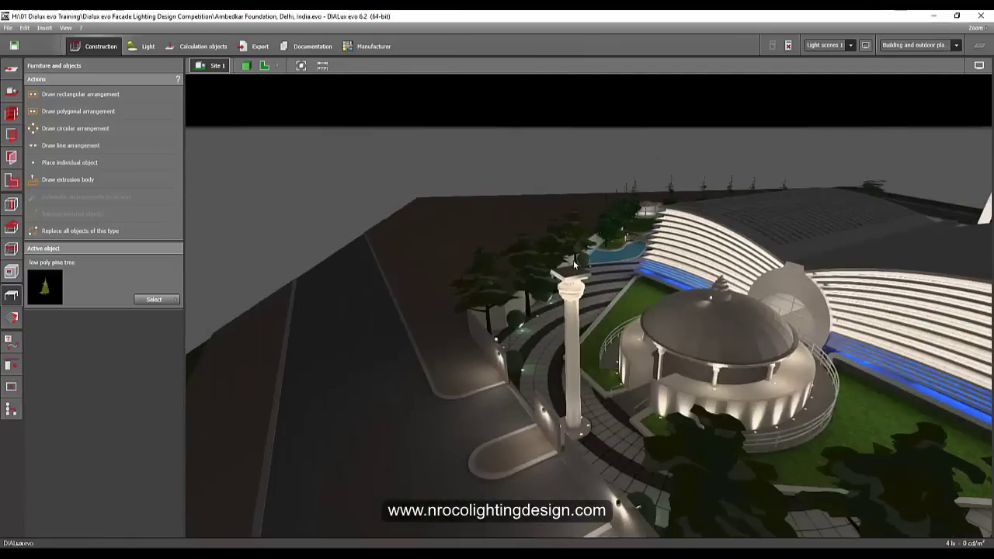
{"action": "scroll", "coordinate": [525, 308], "scroll_direction": "up", "scroll_amount": 5}
{"action": "left_click", "coordinate": [527, 256]}
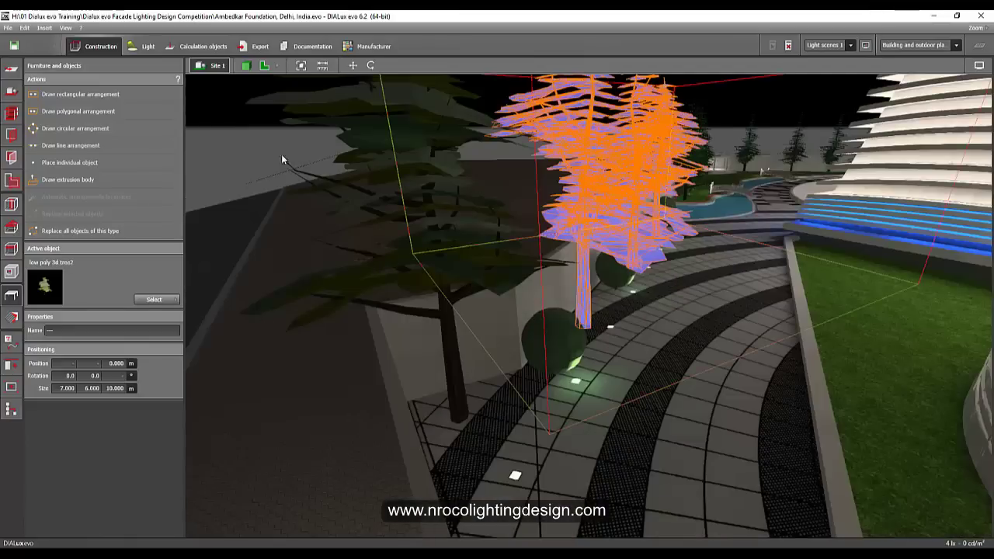
{"action": "left_click", "coordinate": [341, 216]}
{"action": "scroll", "coordinate": [345, 210], "scroll_direction": "up", "scroll_amount": 4}
{"action": "middle_click_drag", "start_coordinate": [345, 211], "coordinate": [576, 232]}
{"action": "scroll", "coordinate": [531, 135], "scroll_direction": "down", "scroll_amount": 5}
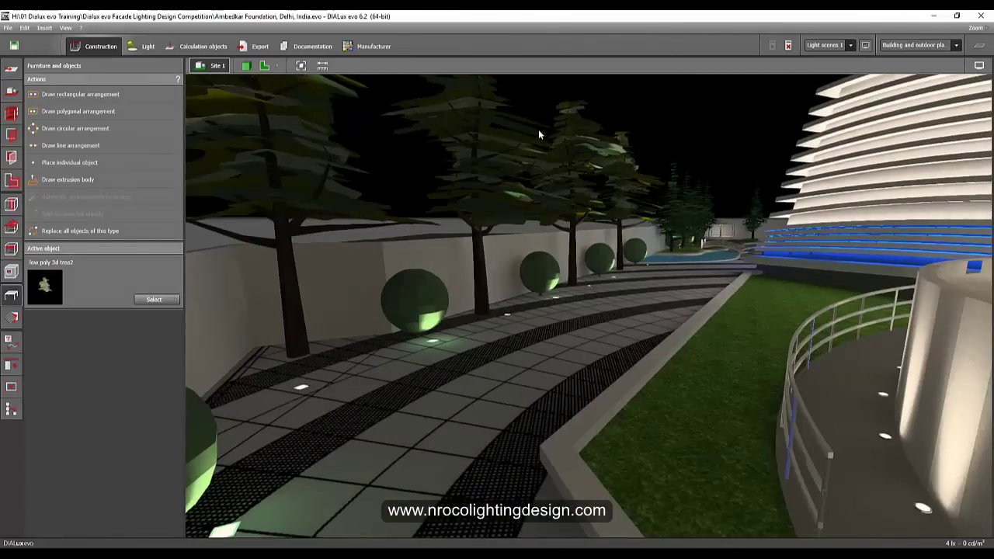
Select the low poly pine tree on the lawn behind the arched bridge, clear the selection and view the surrounding landscape
{"action": "left_click_drag", "start_coordinate": [652, 143], "coordinate": [560, 167]}
{"action": "left_click", "coordinate": [610, 180]}
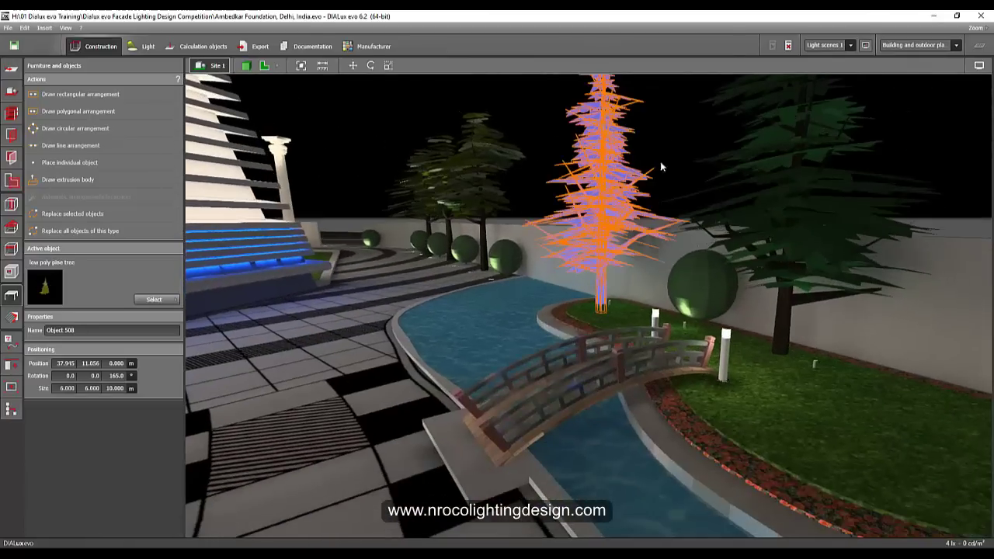
{"action": "left_click", "coordinate": [675, 153]}
{"action": "scroll", "coordinate": [672, 157], "scroll_direction": "down", "scroll_amount": 3}
{"action": "scroll", "coordinate": [660, 156], "scroll_direction": "down", "scroll_amount": 2}
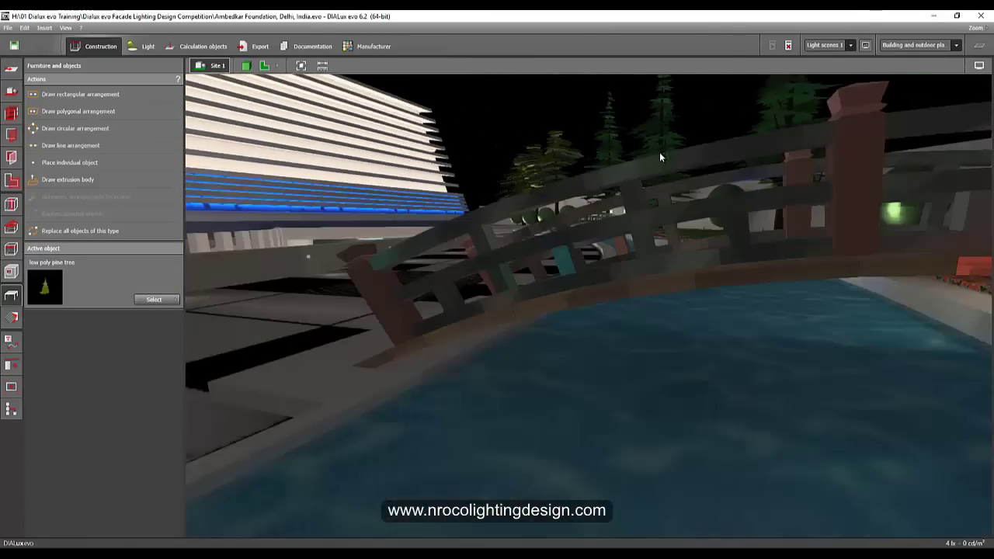
{"action": "scroll", "coordinate": [614, 209], "scroll_direction": "down", "scroll_amount": 3}
{"action": "right_click_drag", "start_coordinate": [590, 253], "coordinate": [440, 247]}
{"action": "scroll", "coordinate": [423, 206], "scroll_direction": "up", "scroll_amount": 5}
{"action": "left_click_drag", "start_coordinate": [440, 247], "coordinate": [625, 275]}
{"action": "left_click_drag", "start_coordinate": [412, 279], "coordinate": [318, 276]}
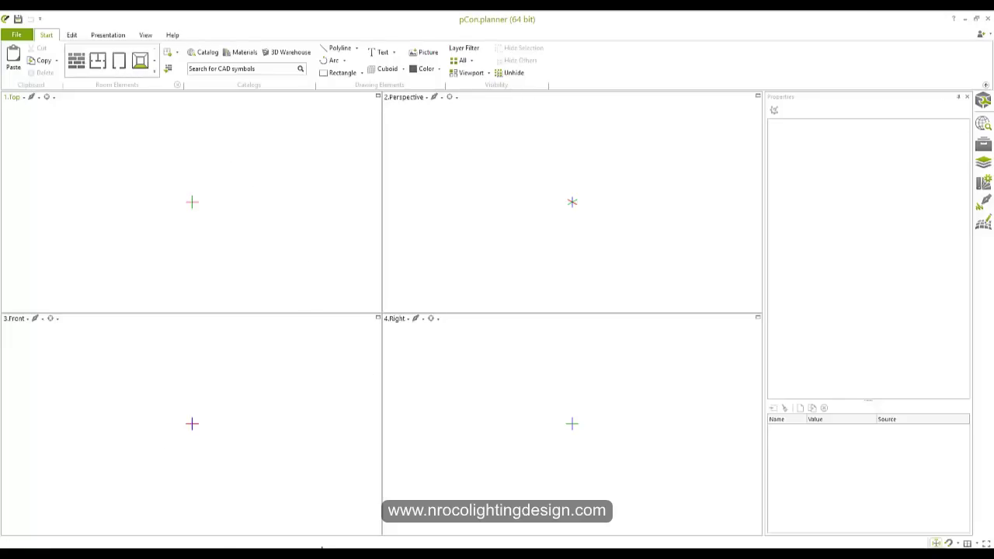
Switch to pCon.planner and search its 3D Warehouse catalog for "low poly tree"
{"action": "left_click", "coordinate": [269, 542]}
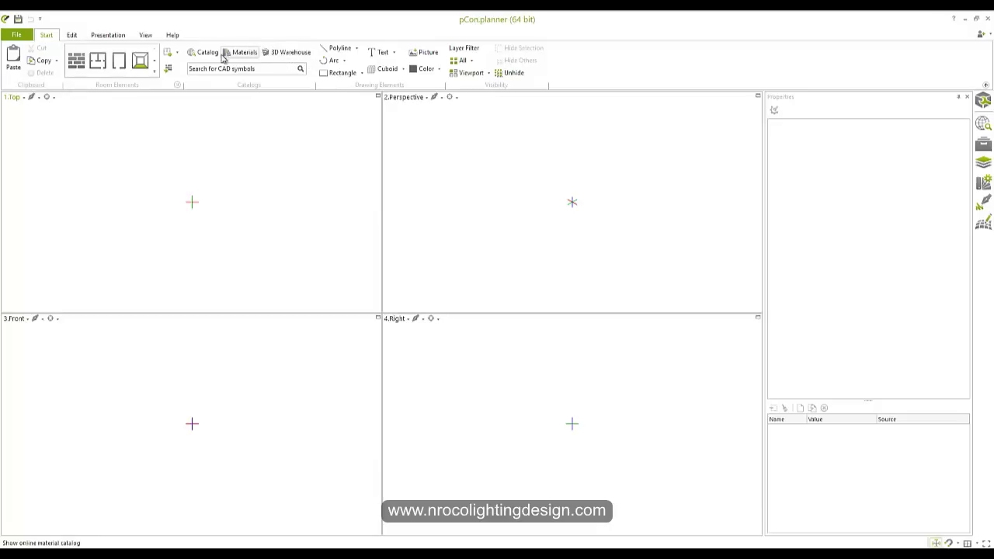
{"action": "left_click", "coordinate": [286, 53]}
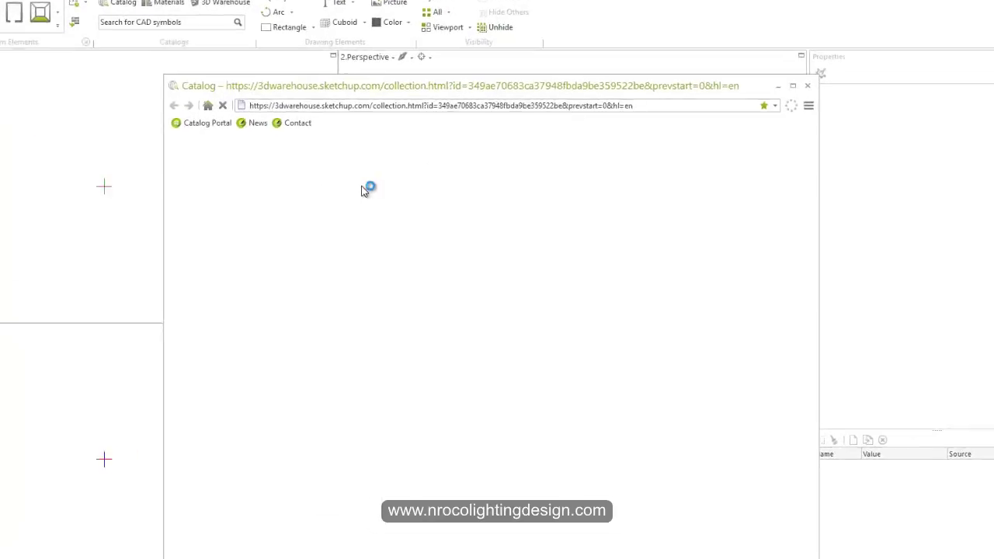
{"action": "left_click", "coordinate": [207, 108]}
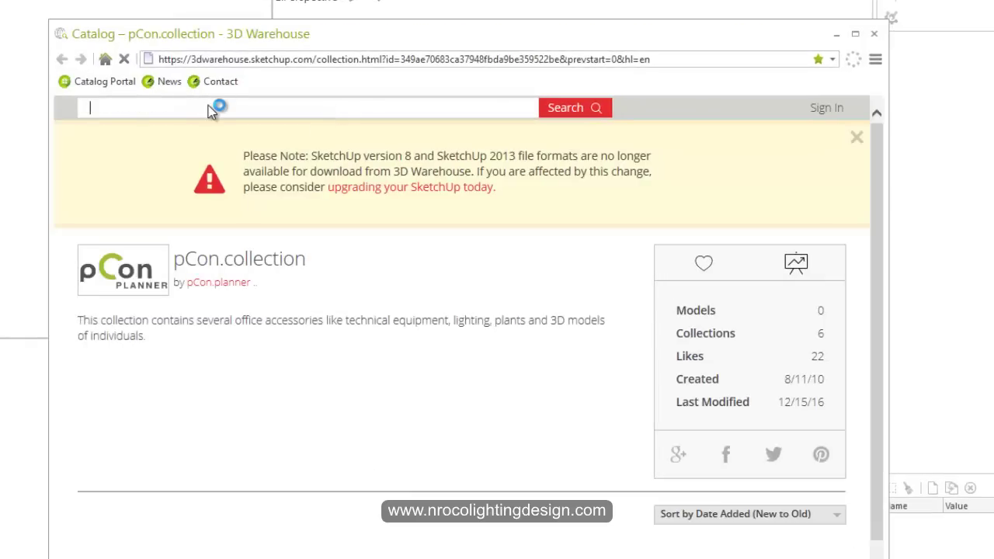
{"action": "type", "text": "low poly tree"}
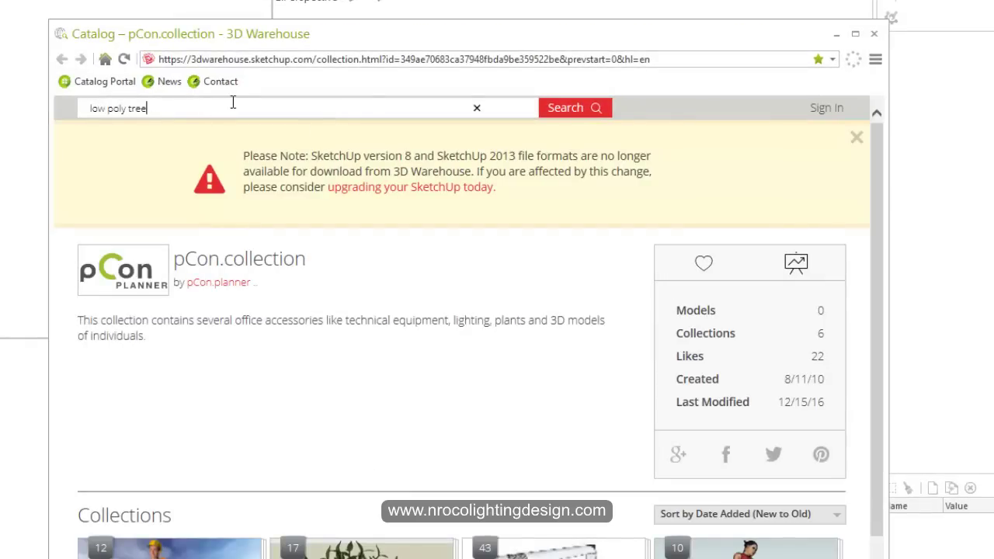
{"action": "left_click", "coordinate": [575, 108]}
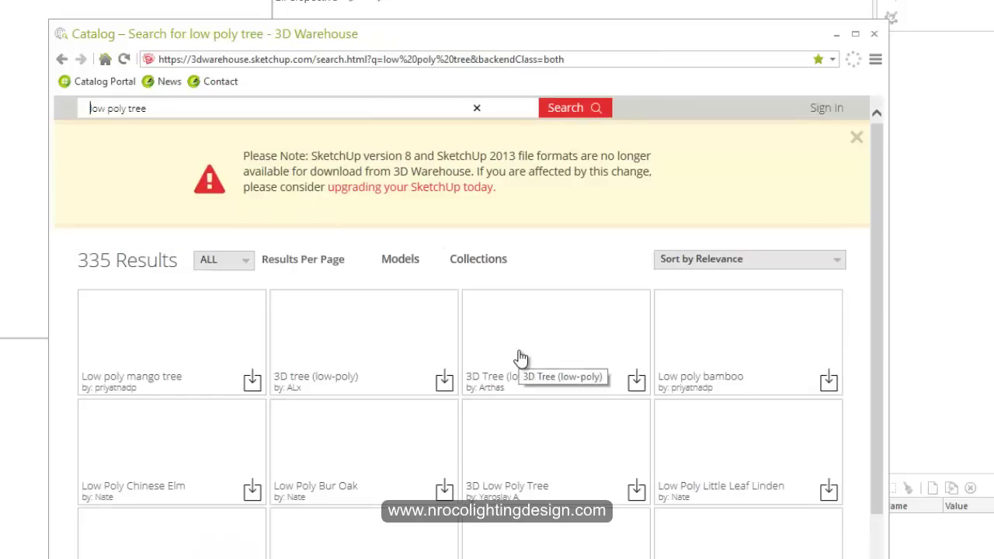
Browse the low poly tree search results and open the Layer Style Tree 06 model page
{"action": "left_click_drag", "start_coordinate": [668, 38], "coordinate": [634, 0]}
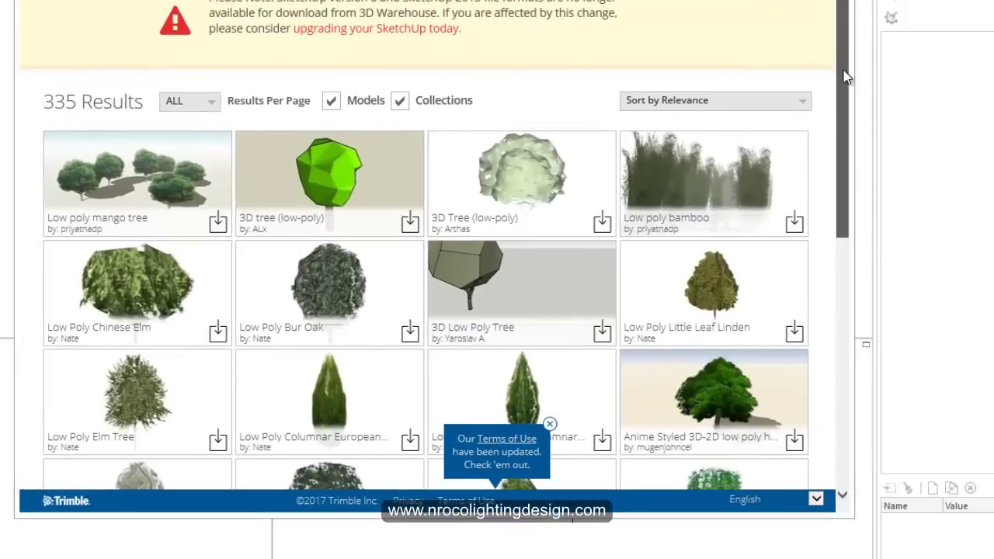
{"action": "scroll", "coordinate": [846, 86], "scroll_direction": "down", "scroll_amount": 1}
{"action": "scroll", "coordinate": [848, 93], "scroll_direction": "down", "scroll_amount": 3}
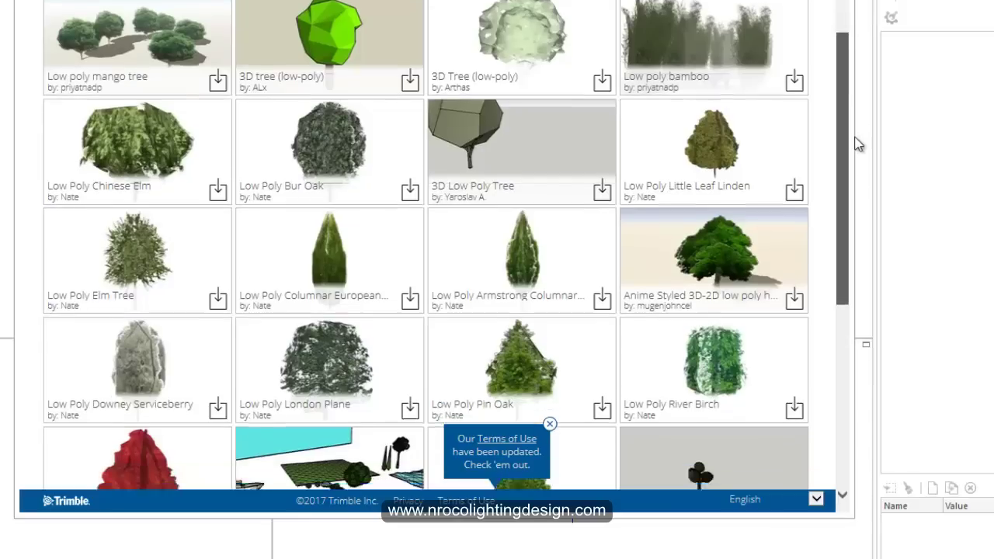
{"action": "scroll", "coordinate": [859, 159], "scroll_direction": "down", "scroll_amount": 2}
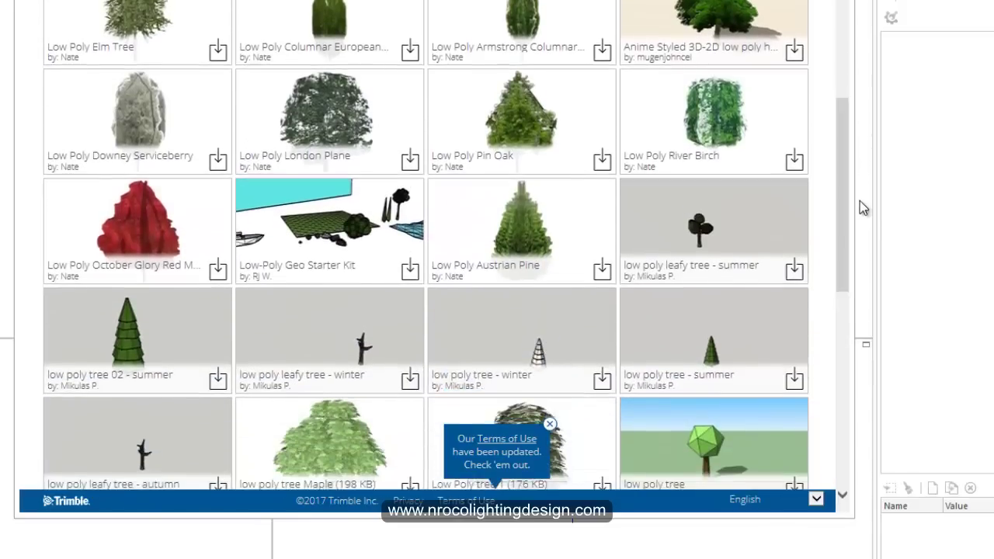
{"action": "scroll", "coordinate": [844, 202], "scroll_direction": "down", "scroll_amount": 5}
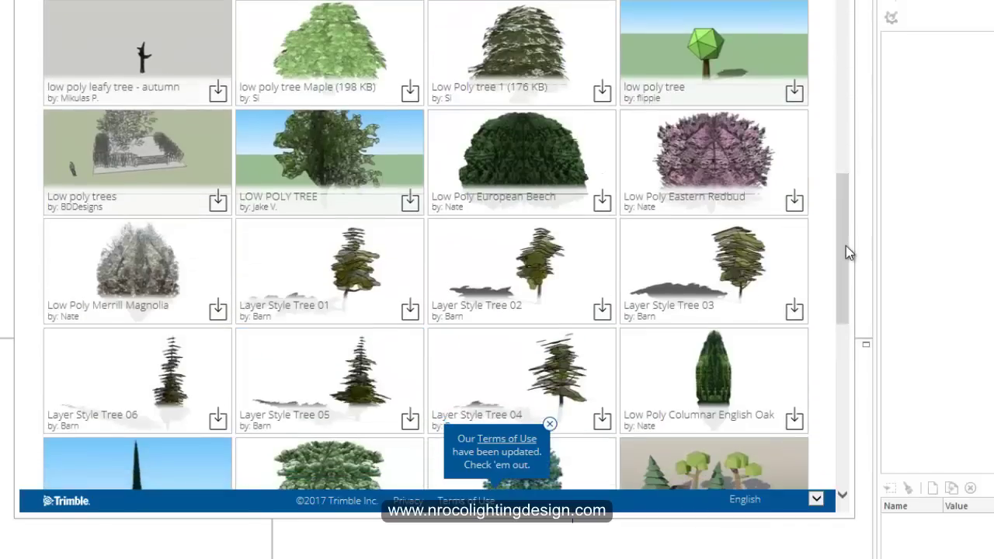
{"action": "scroll", "coordinate": [847, 233], "scroll_direction": "down", "scroll_amount": 1}
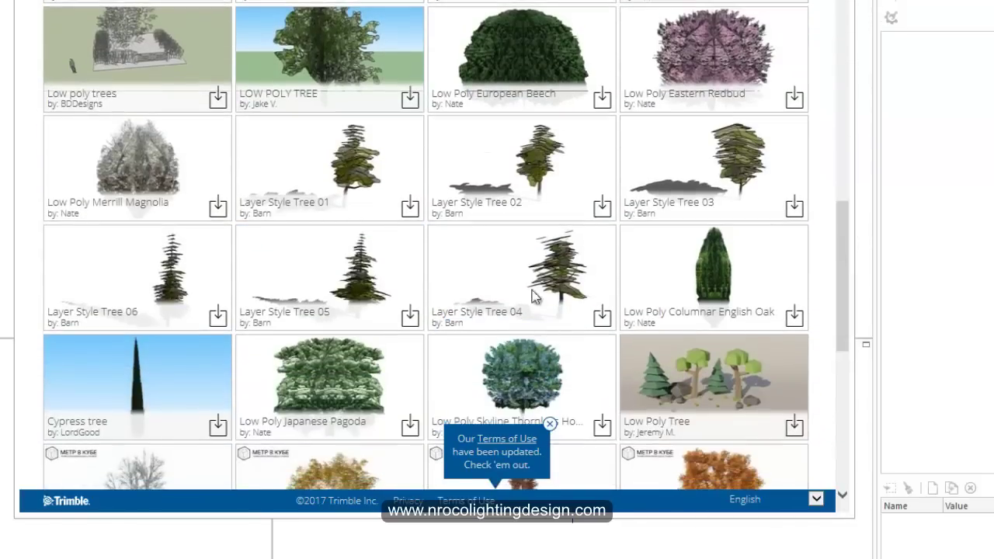
{"action": "left_click", "coordinate": [189, 280]}
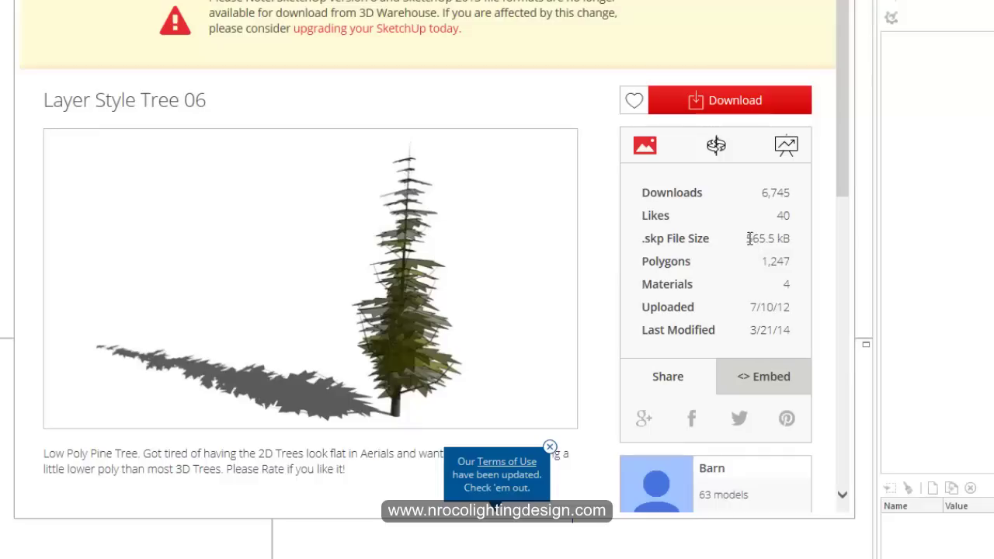
Check the .skp file size of Layer Style Tree 06 and rotate its 3D preview to examine the tree from different sides
{"action": "left_click_drag", "start_coordinate": [745, 238], "coordinate": [793, 245]}
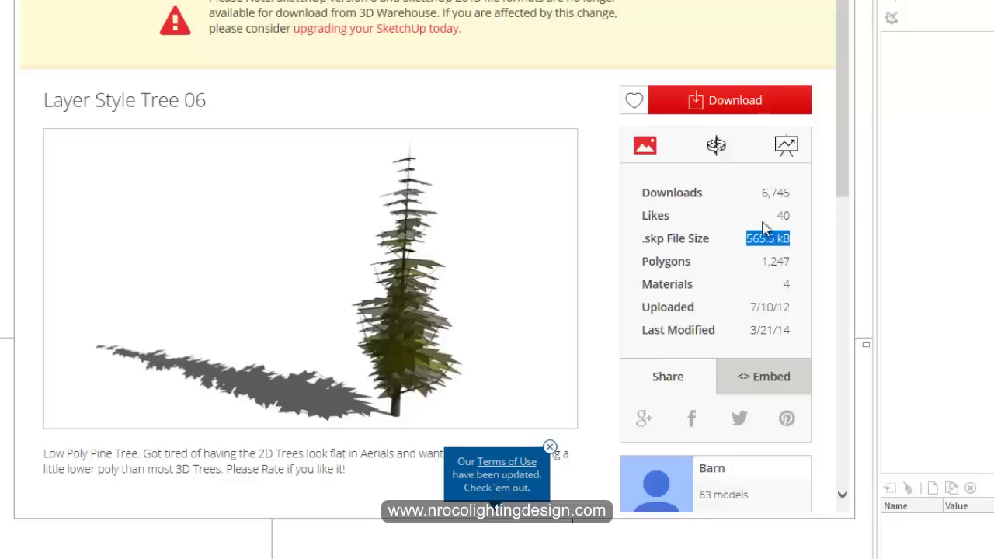
{"action": "left_click", "coordinate": [716, 148]}
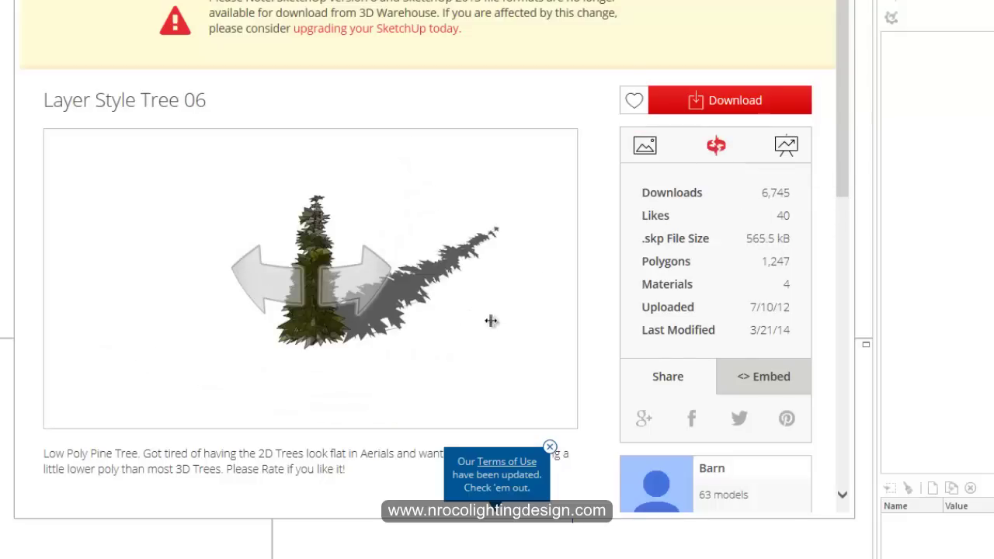
{"action": "left_click_drag", "start_coordinate": [428, 320], "coordinate": [283, 290]}
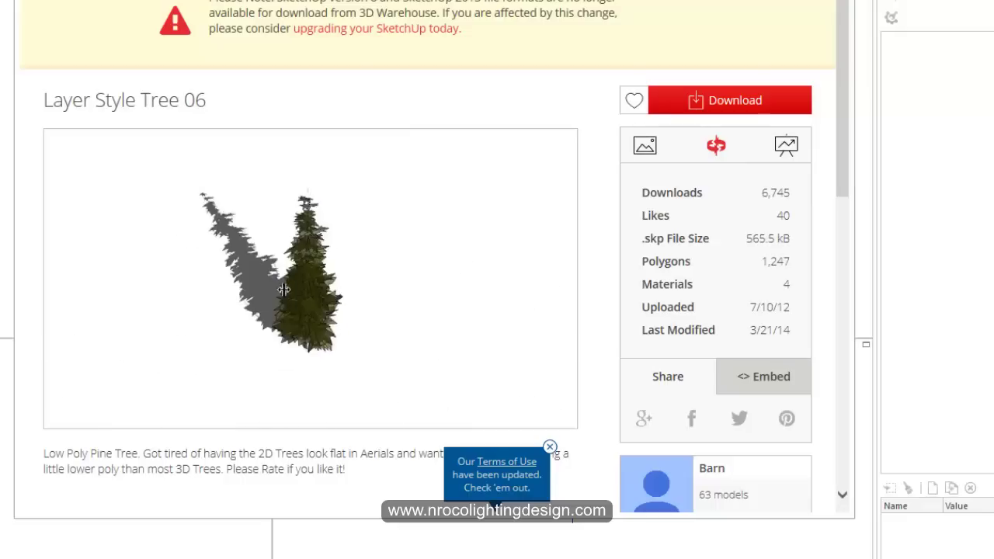
{"action": "left_click_drag", "start_coordinate": [417, 321], "coordinate": [278, 299]}
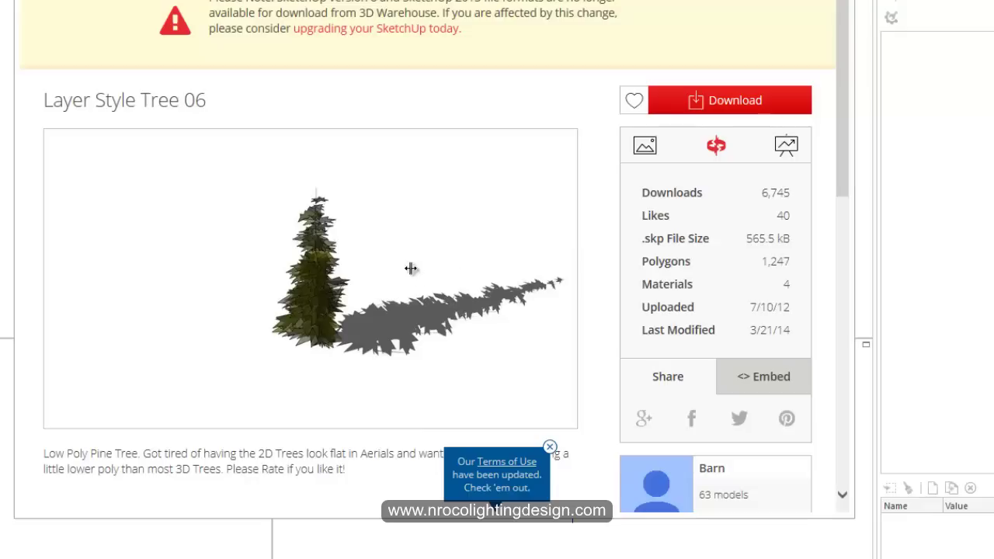
{"action": "left_click_drag", "start_coordinate": [412, 269], "coordinate": [459, 214]}
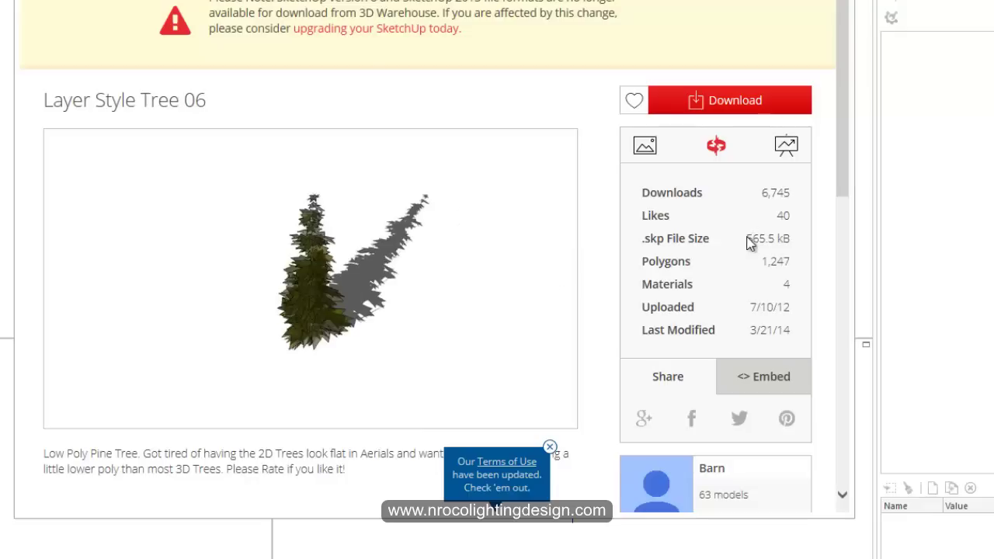
{"action": "left_click_drag", "start_coordinate": [747, 242], "coordinate": [786, 247]}
Download Layer Style Tree 06 into the drawing and zoom all viewports to its extents
{"action": "left_click", "coordinate": [727, 107]}
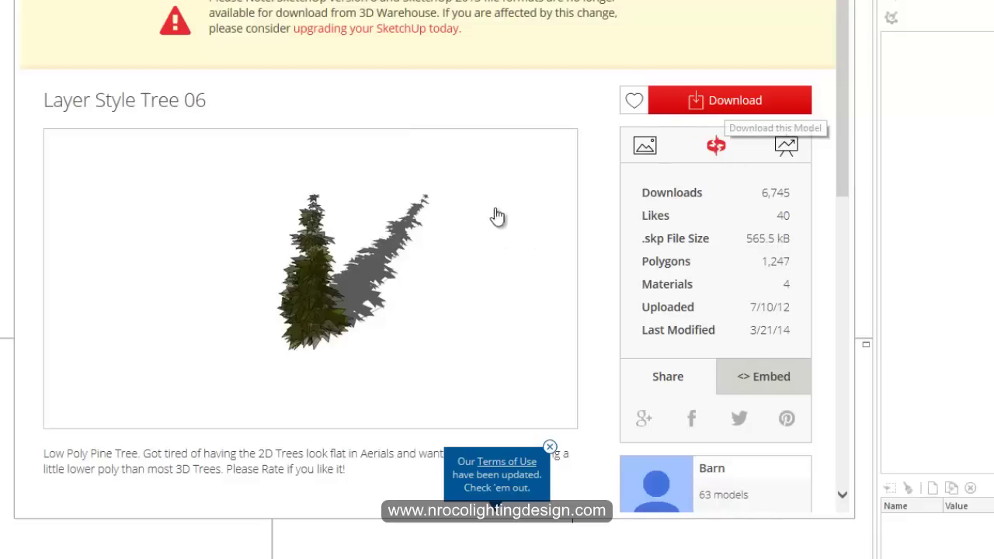
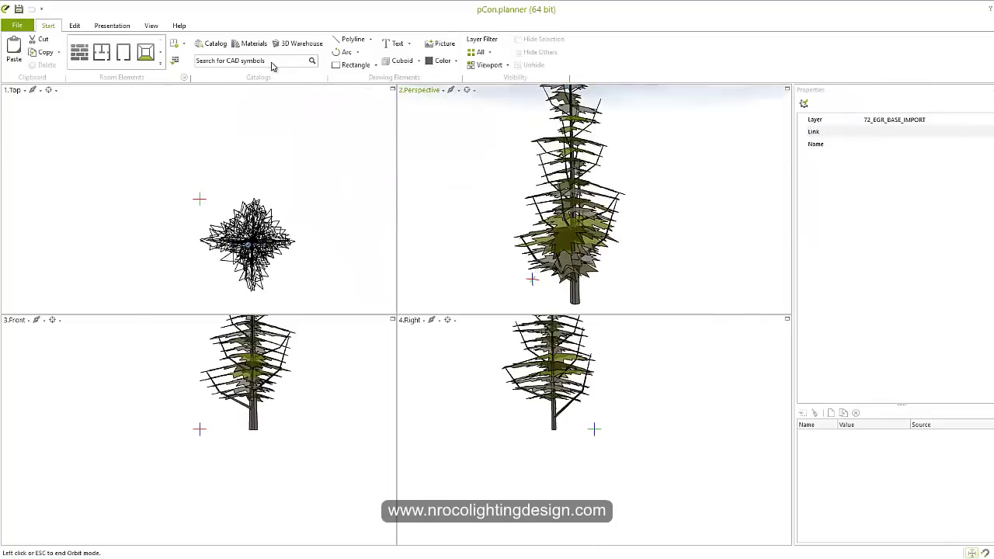
{"action": "left_click", "coordinate": [150, 26]}
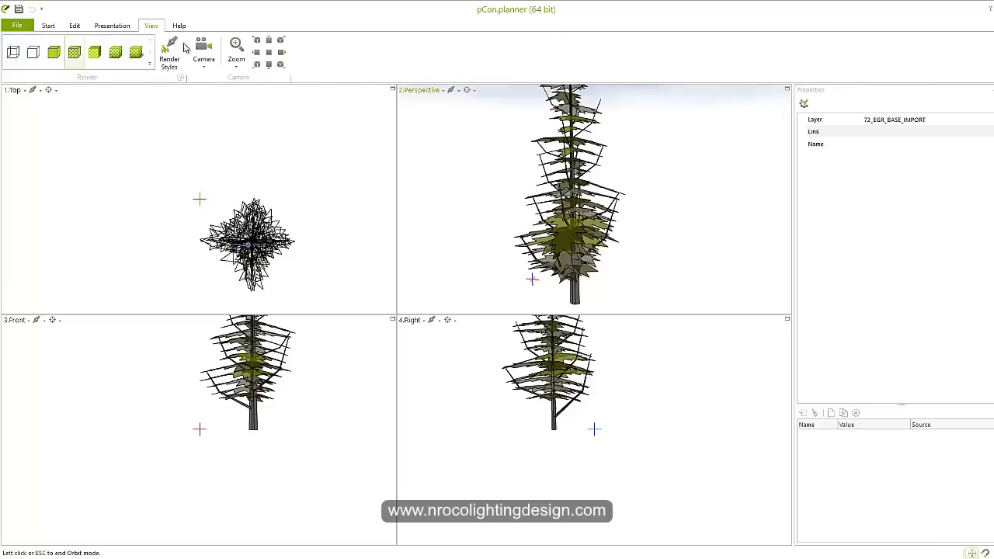
{"action": "left_click", "coordinate": [236, 60]}
{"action": "left_click", "coordinate": [275, 164]}
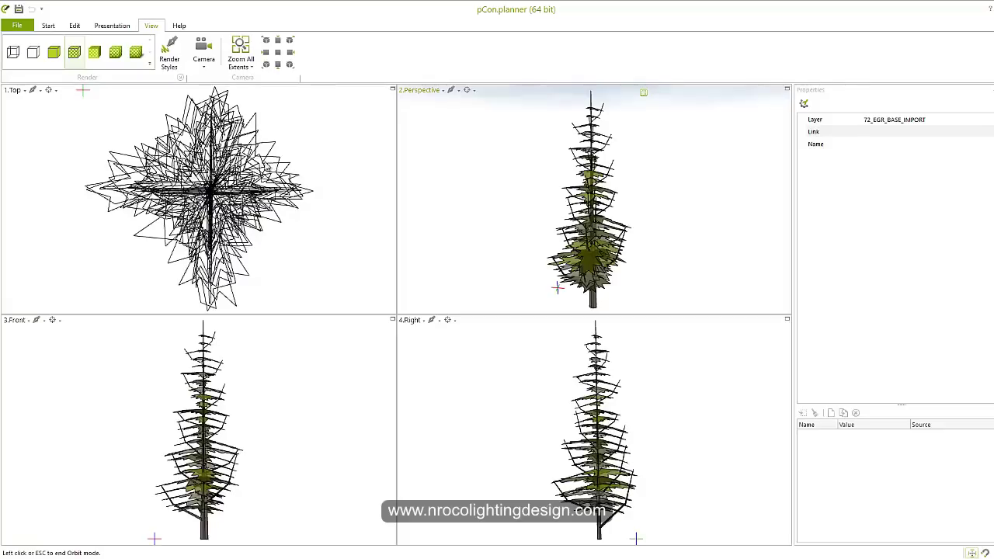
Examine the imported tree at different zoom levels in the viewports, refitting all views to its extents
{"action": "scroll", "coordinate": [269, 232], "scroll_direction": "up", "scroll_amount": 3}
{"action": "scroll", "coordinate": [299, 283], "scroll_direction": "down", "scroll_amount": 3}
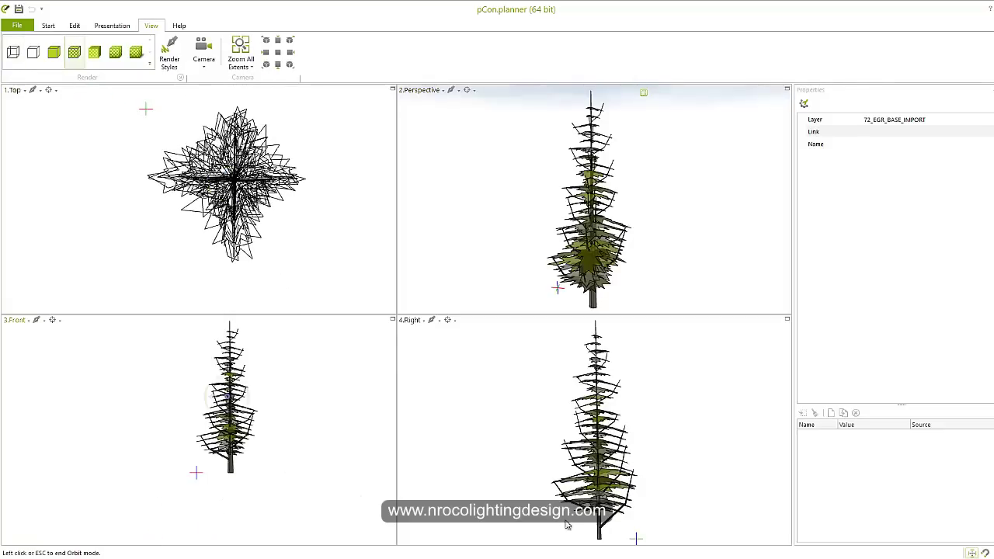
{"action": "scroll", "coordinate": [510, 427], "scroll_direction": "down", "scroll_amount": 5}
{"action": "scroll", "coordinate": [543, 426], "scroll_direction": "up", "scroll_amount": 4}
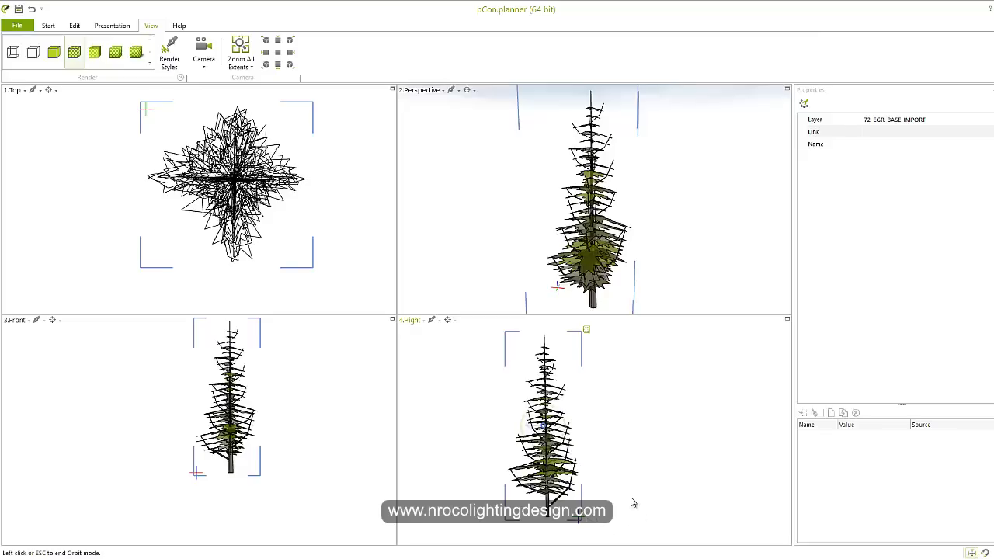
{"action": "scroll", "coordinate": [651, 497], "scroll_direction": "down", "scroll_amount": 2}
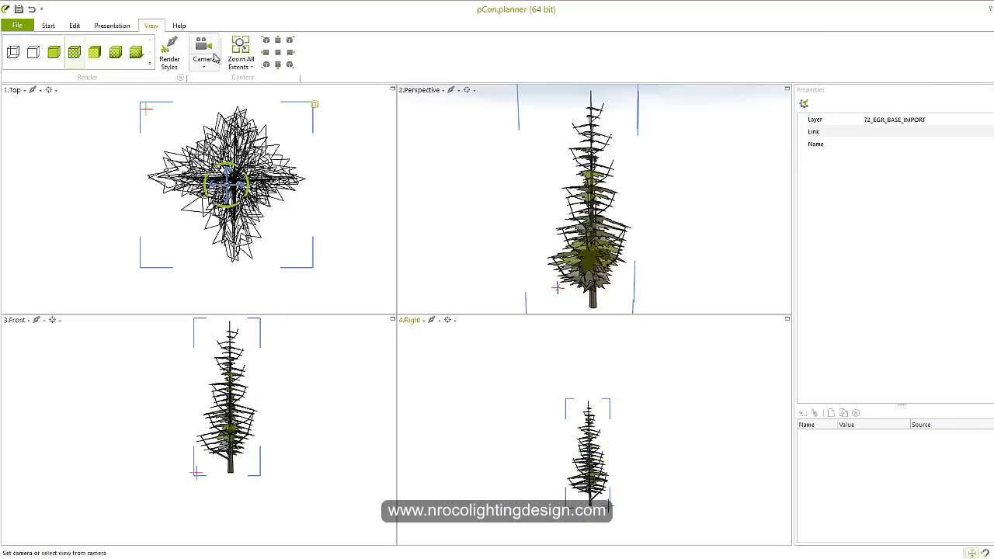
{"action": "left_click", "coordinate": [247, 65]}
{"action": "left_click", "coordinate": [272, 162]}
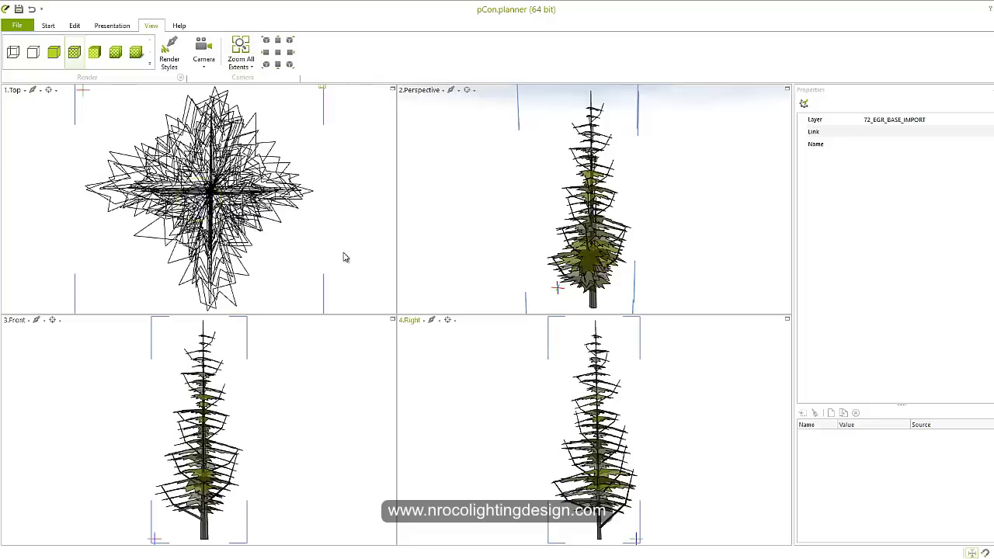
{"action": "scroll", "coordinate": [461, 291], "scroll_direction": "down", "scroll_amount": 5}
{"action": "scroll", "coordinate": [468, 309], "scroll_direction": "up", "scroll_amount": 4}
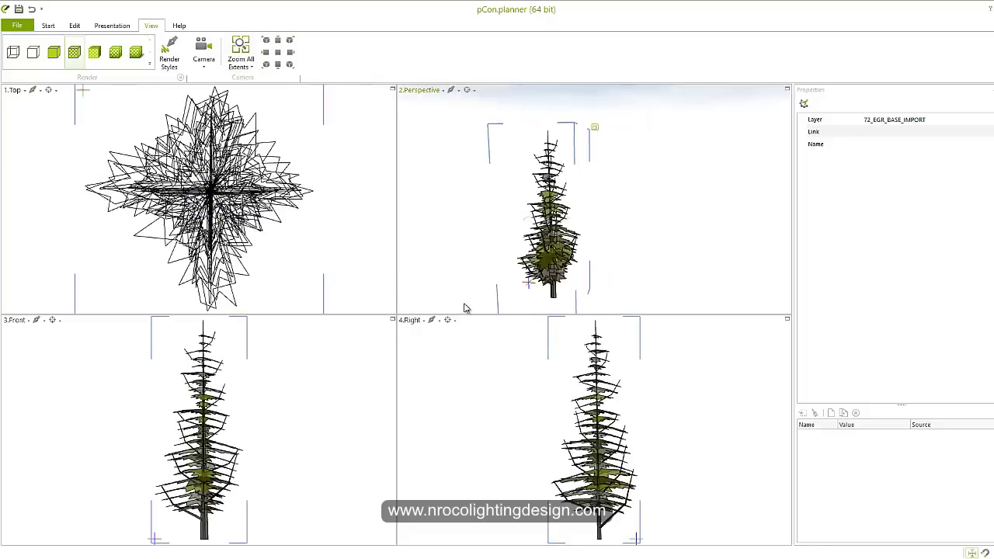
Export the drawing's geometry to the Documents folder as a 3D Studio (*.3ds) file named "Low poly pine tree"
{"action": "left_click", "coordinate": [17, 27]}
{"action": "mouse_move", "coordinate": [66, 255]}
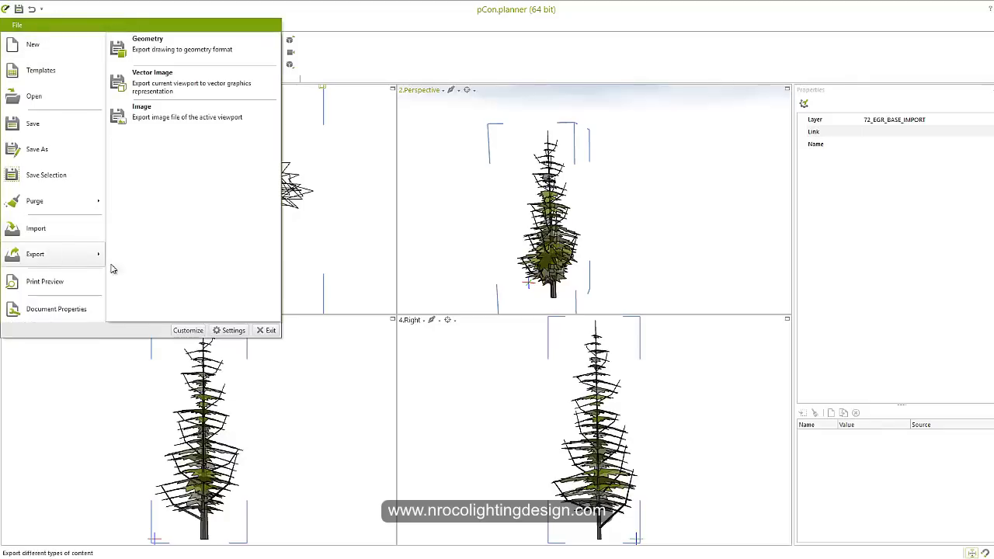
{"action": "left_click", "coordinate": [165, 51]}
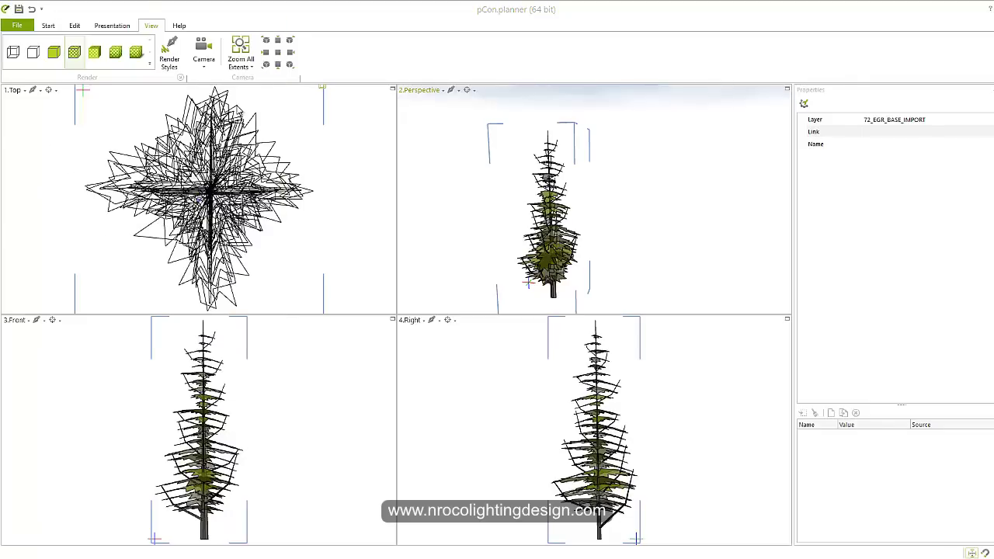
{"action": "left_click", "coordinate": [113, 249]}
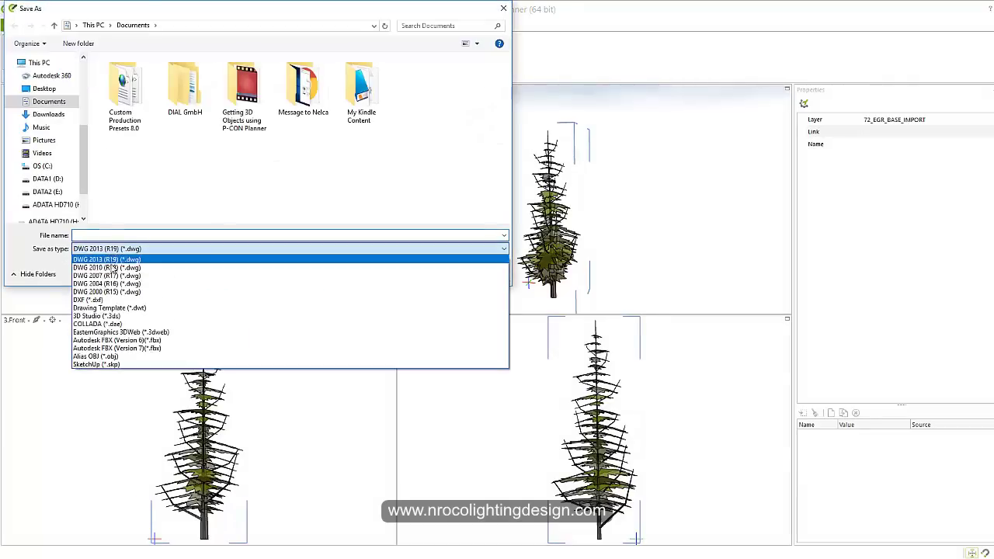
{"action": "left_click", "coordinate": [117, 317]}
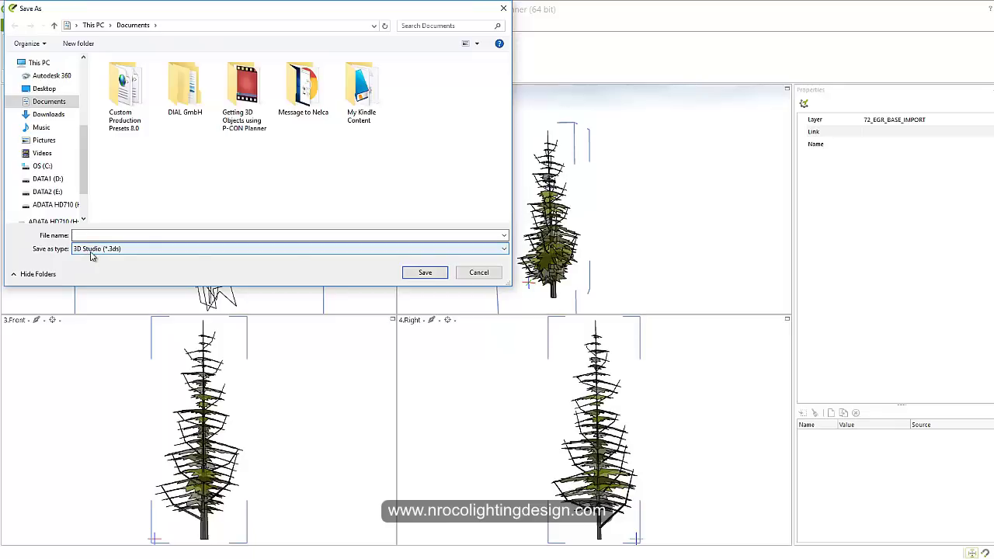
{"action": "left_click", "coordinate": [110, 233]}
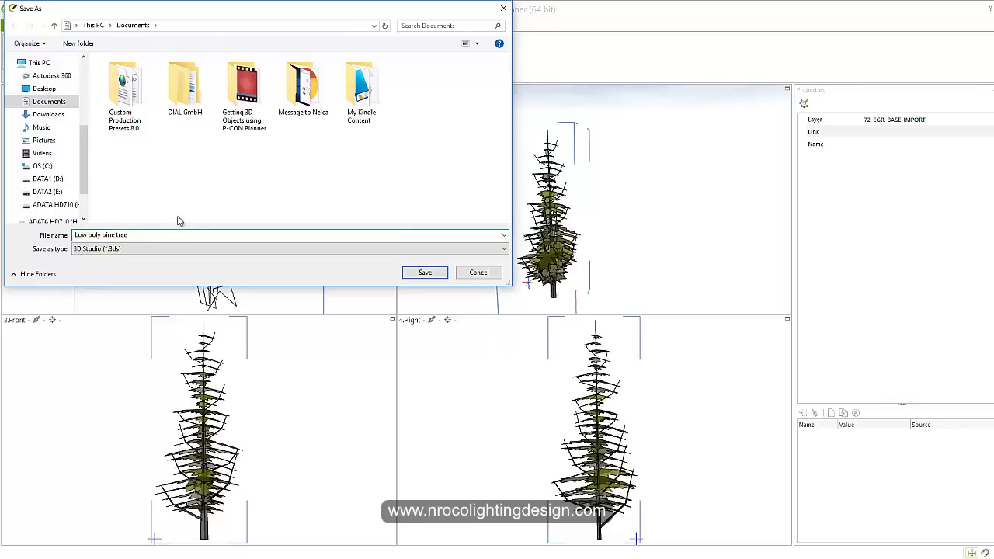
{"action": "left_click", "coordinate": [424, 272]}
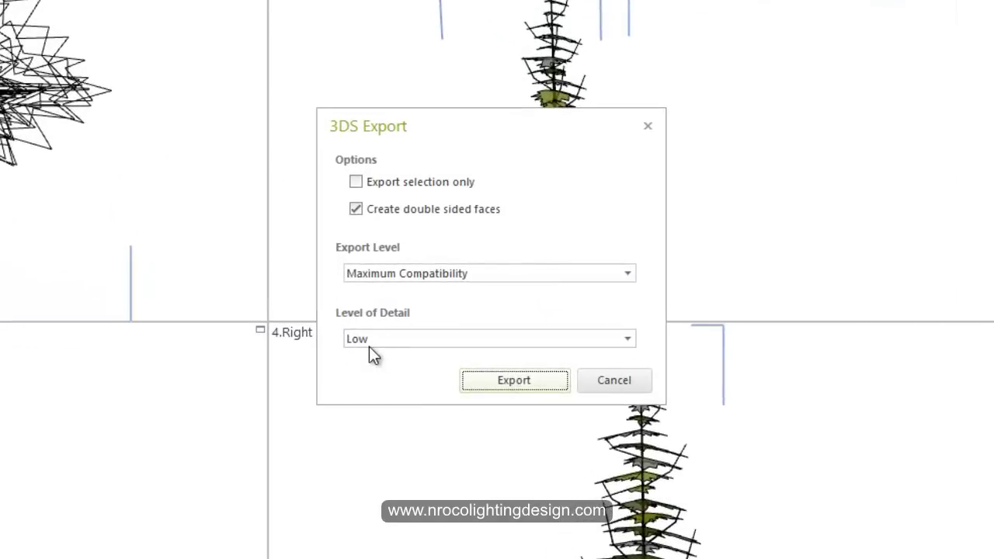
Set the 3DS export's level of detail to Low and run the export
{"action": "left_click", "coordinate": [369, 347]}
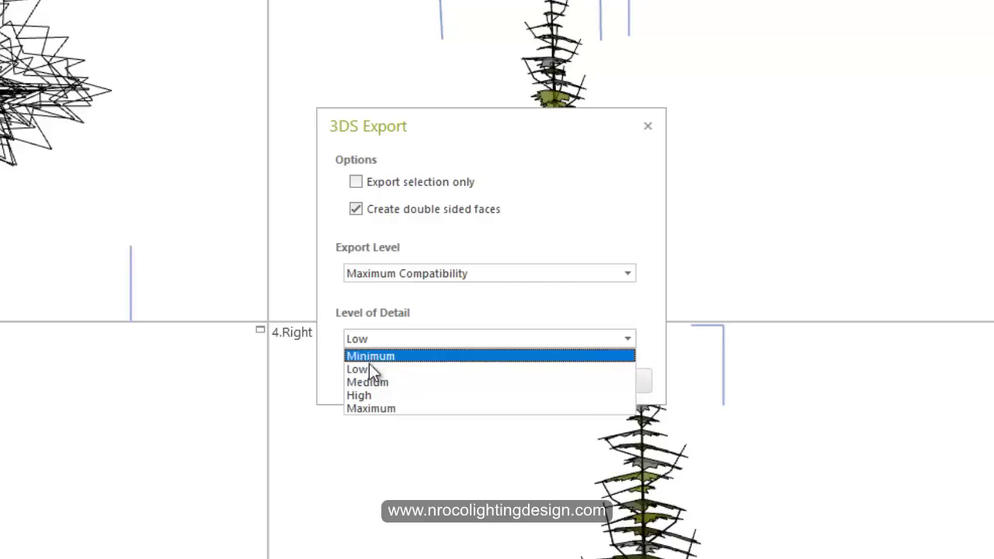
{"action": "left_click", "coordinate": [368, 367]}
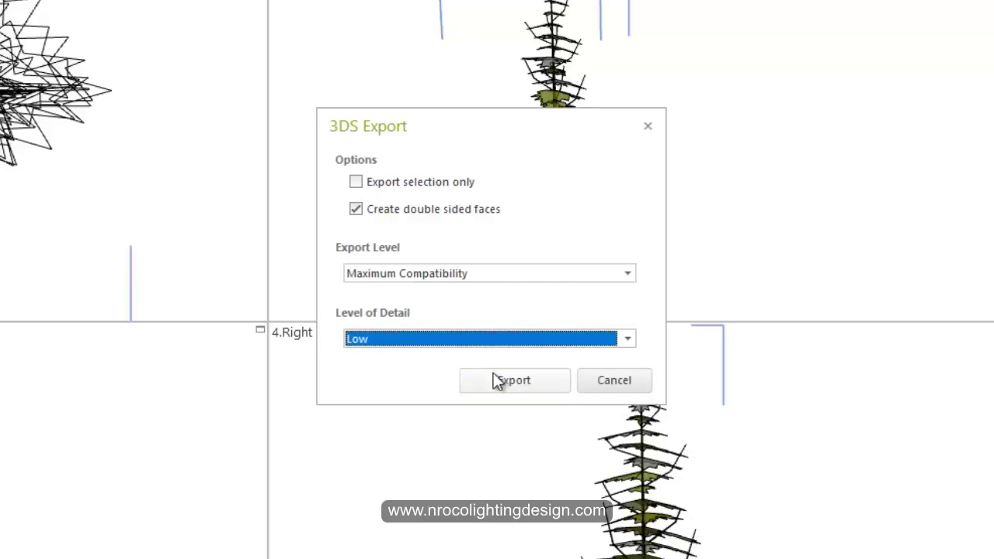
{"action": "left_click", "coordinate": [495, 384]}
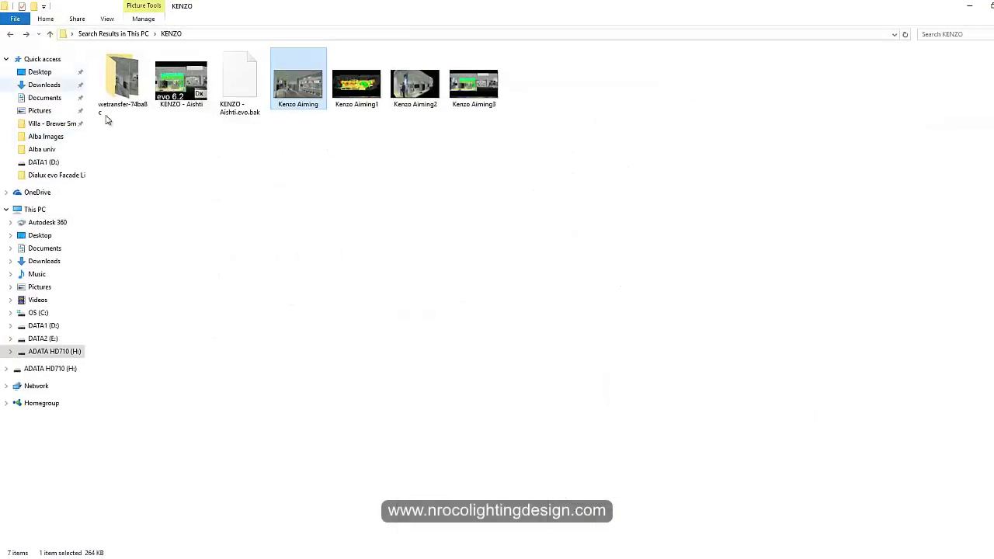
Check the exported Low poly pine tree file in the Documents folder and switch to the open facade lighting project in DIALux evo
{"action": "left_click", "coordinate": [39, 98]}
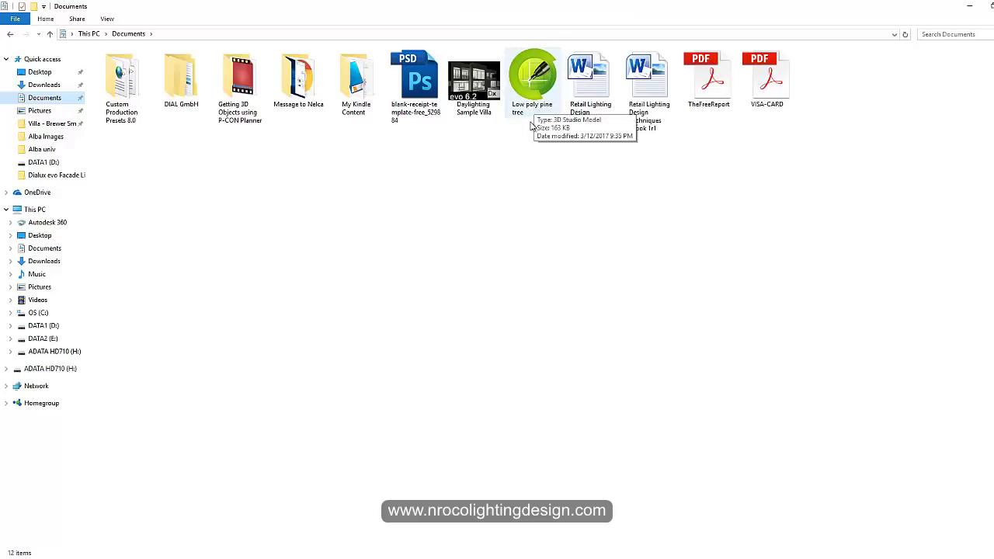
{"action": "left_click", "coordinate": [492, 211]}
{"action": "left_click", "coordinate": [276, 558]}
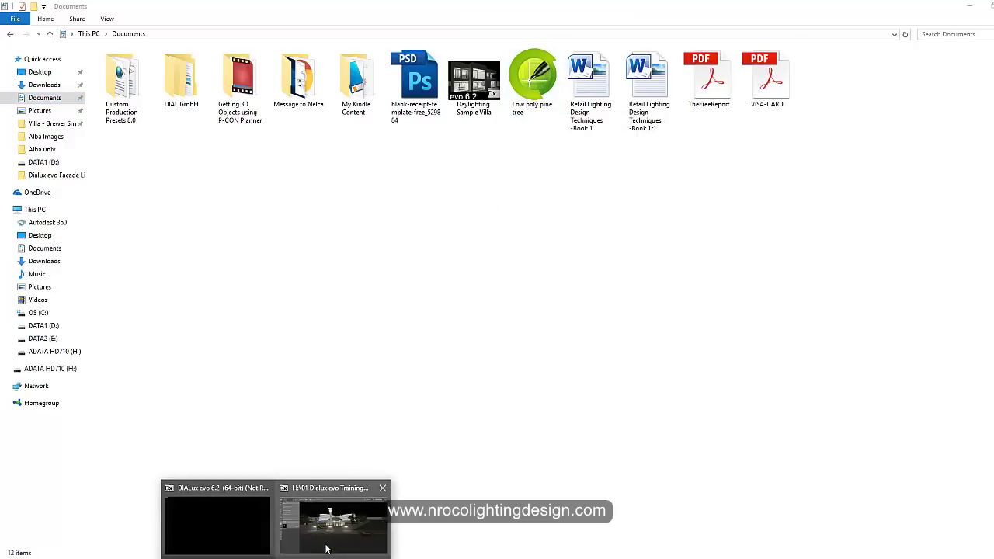
{"action": "left_click", "coordinate": [334, 522]}
Import the Low poly pine tree 3DS file from Documents into the site, accepting that the calculation results become invalid
{"action": "right_click_drag", "start_coordinate": [343, 163], "coordinate": [313, 194]}
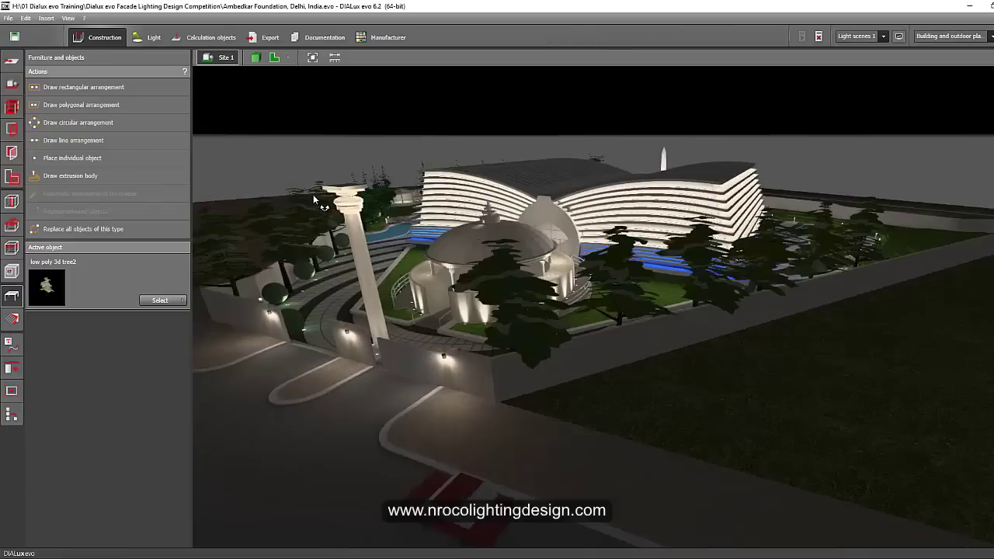
{"action": "middle_click_drag", "start_coordinate": [388, 180], "coordinate": [434, 196]}
{"action": "left_click_drag", "start_coordinate": [435, 196], "coordinate": [439, 295]}
{"action": "left_click", "coordinate": [7, 17]}
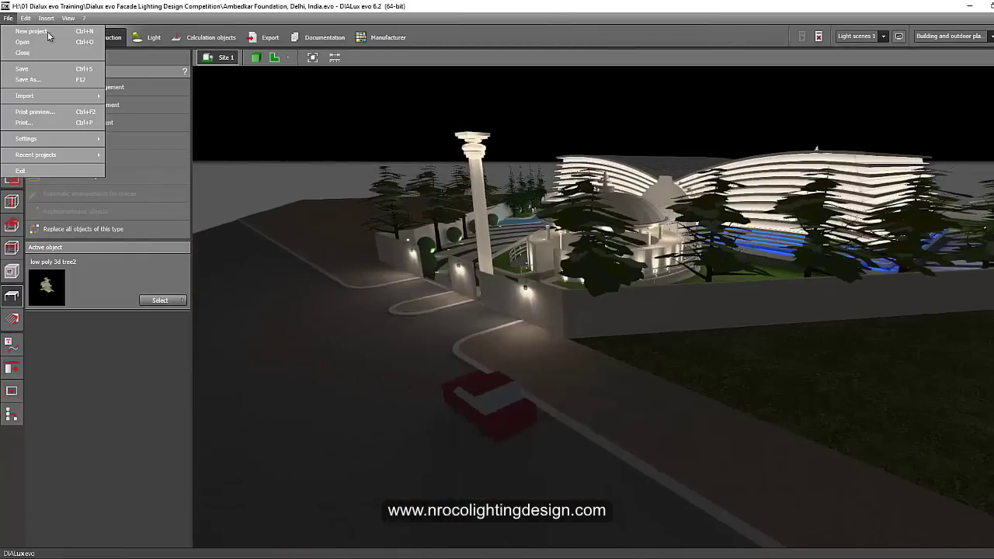
{"action": "left_click", "coordinate": [8, 18]}
{"action": "mouse_move", "coordinate": [38, 97]}
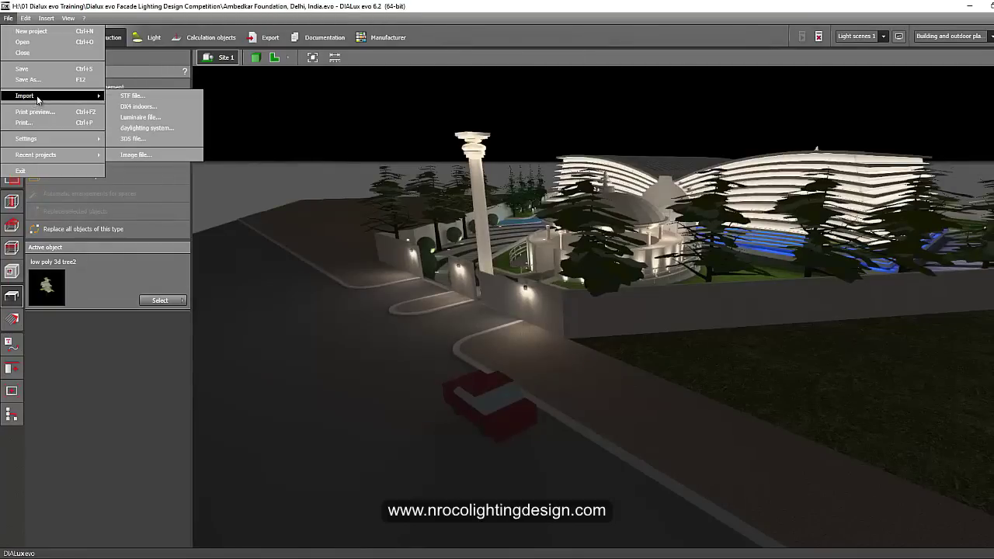
{"action": "left_click", "coordinate": [149, 140]}
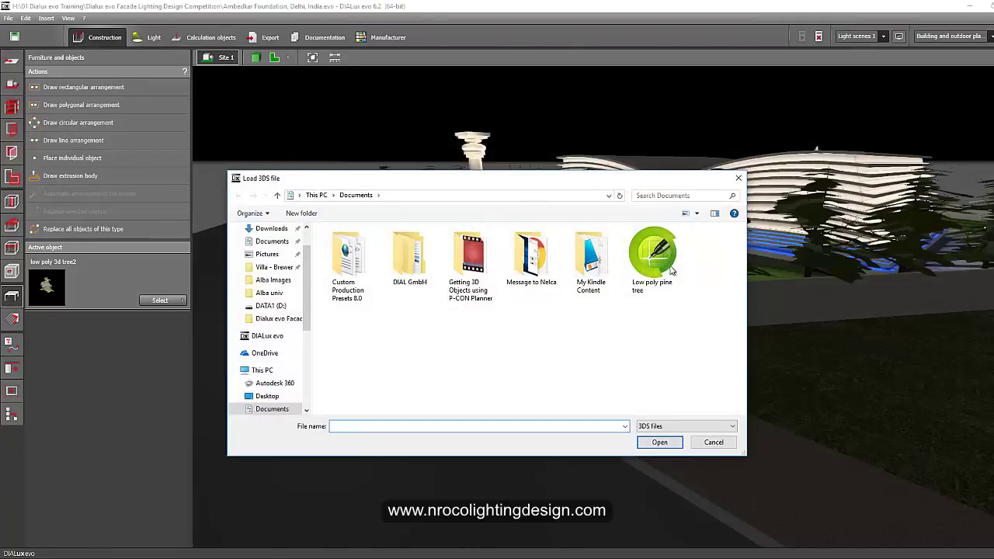
{"action": "left_click", "coordinate": [653, 263]}
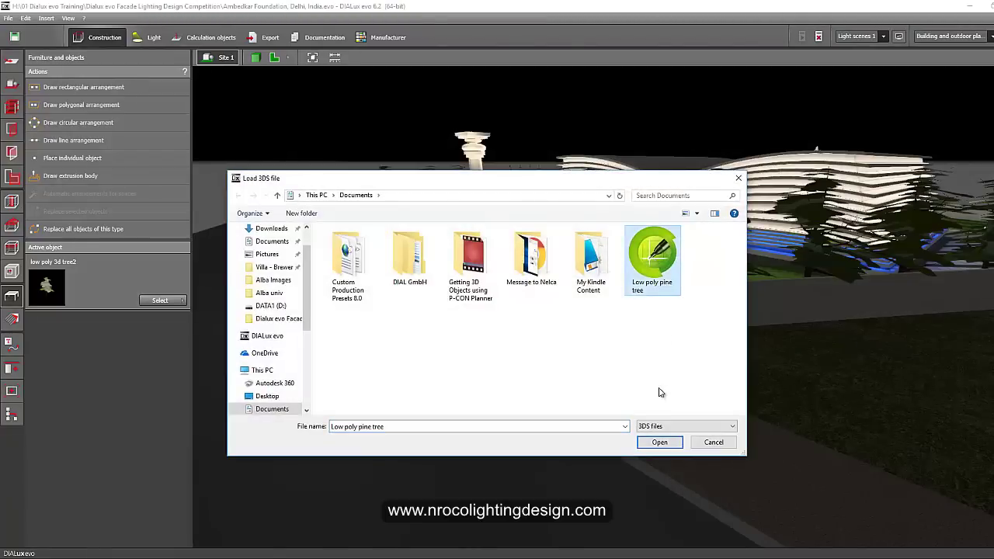
{"action": "left_click", "coordinate": [659, 443]}
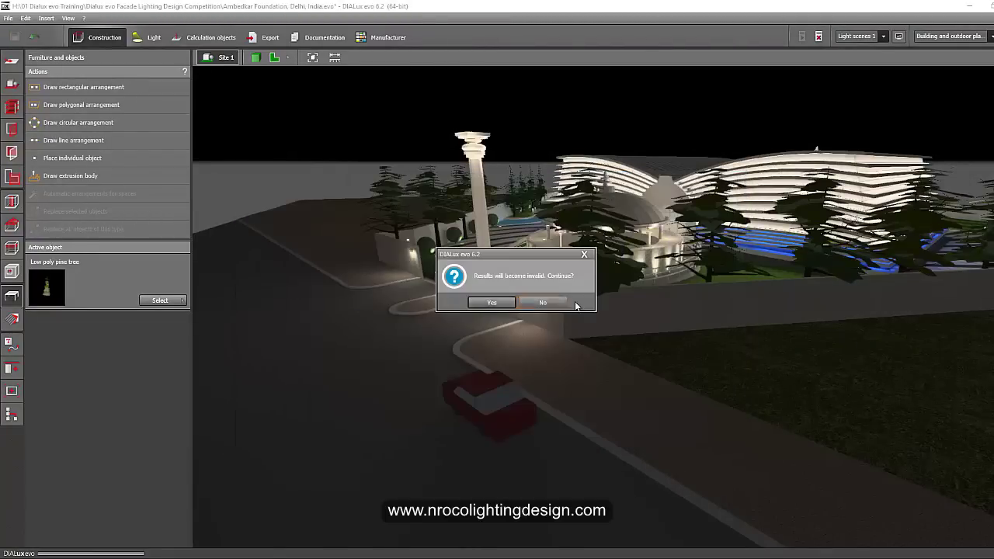
{"action": "left_click", "coordinate": [491, 302]}
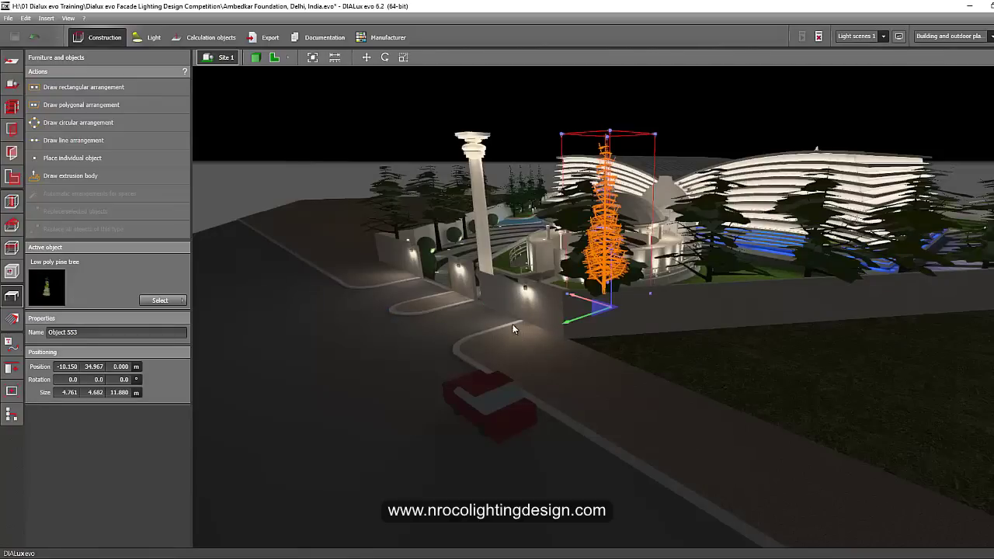
Move the imported pine tree out of the boundary wall area onto the road in front of the entrance column
{"action": "left_click_drag", "start_coordinate": [570, 321], "coordinate": [307, 419]}
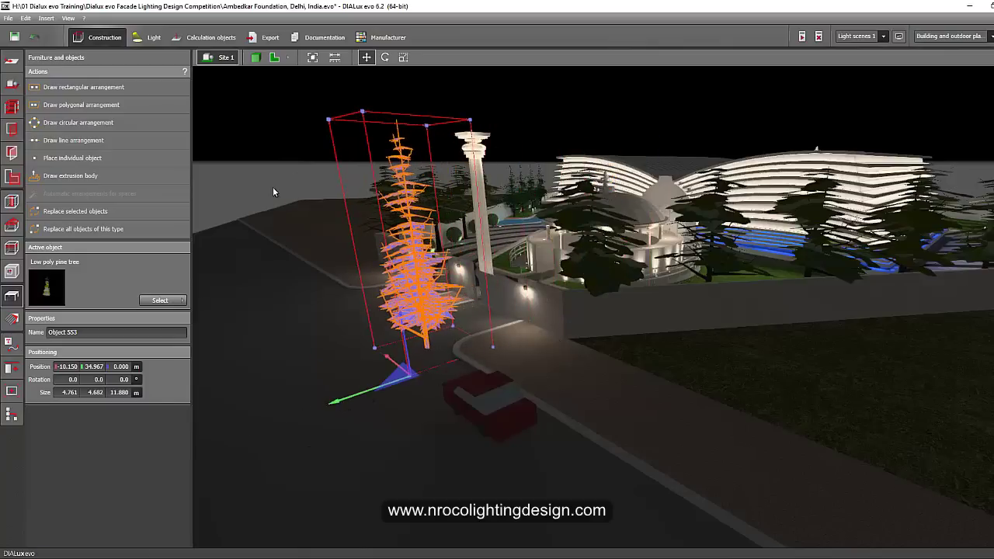
{"action": "left_click", "coordinate": [262, 160]}
{"action": "left_click_drag", "start_coordinate": [287, 194], "coordinate": [839, 317]}
{"action": "scroll", "coordinate": [839, 317], "scroll_direction": "up", "scroll_amount": 5}
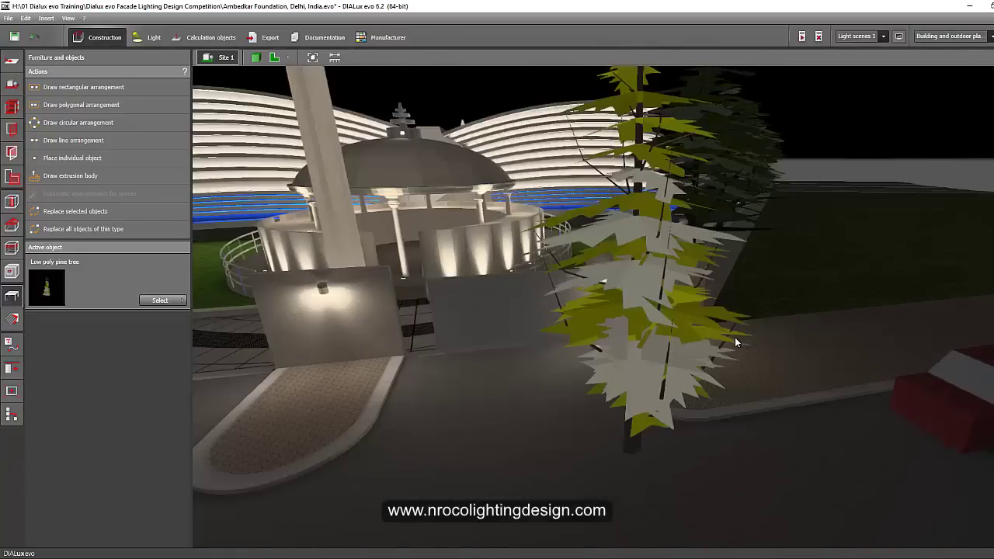
{"action": "scroll", "coordinate": [719, 339], "scroll_direction": "down", "scroll_amount": 5}
{"action": "left_click_drag", "start_coordinate": [702, 339], "coordinate": [674, 326]}
{"action": "scroll", "coordinate": [397, 311], "scroll_direction": "up", "scroll_amount": 5}
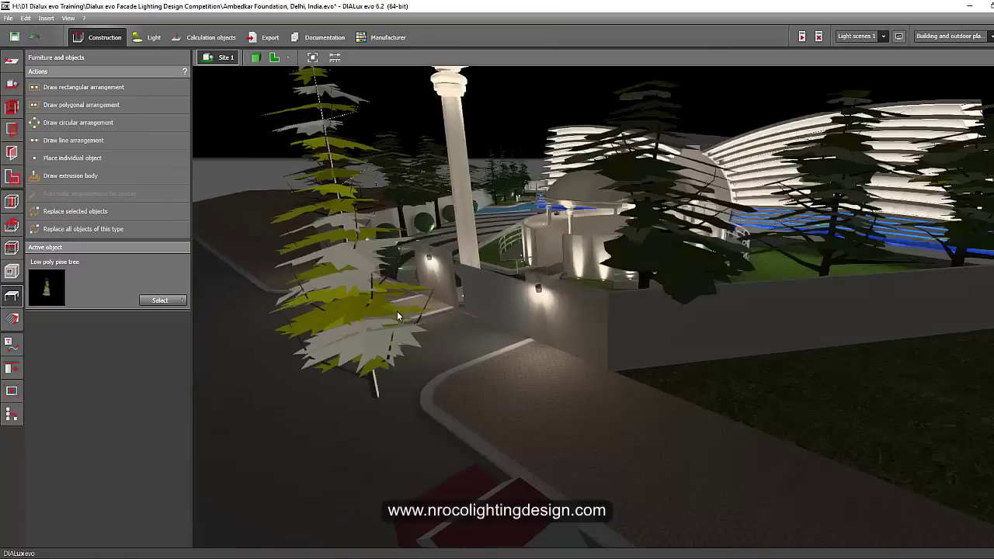
{"action": "scroll", "coordinate": [401, 310], "scroll_direction": "down", "scroll_amount": 3}
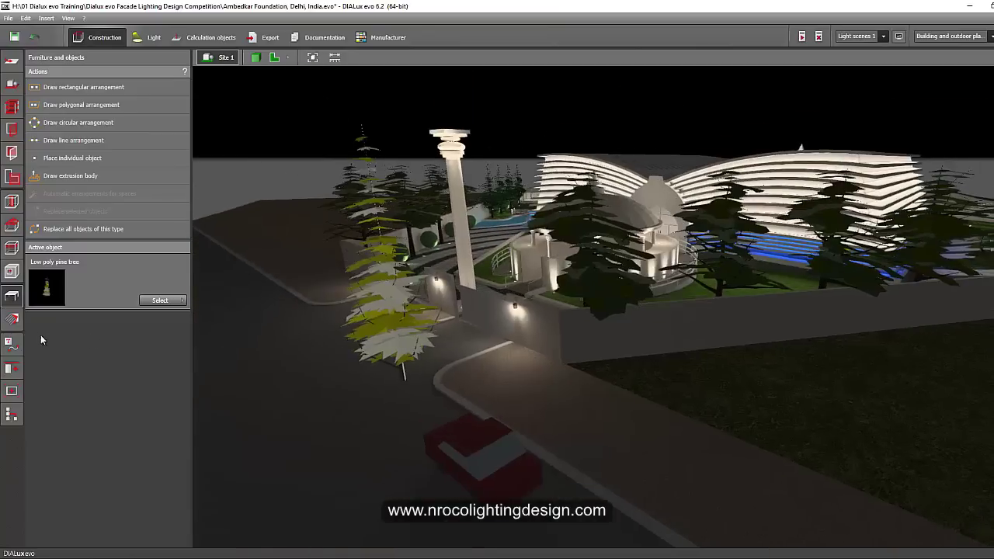
Pick the pine tree's yellow leaf material and change its material type from Transparent to Painted
{"action": "left_click", "coordinate": [12, 320]}
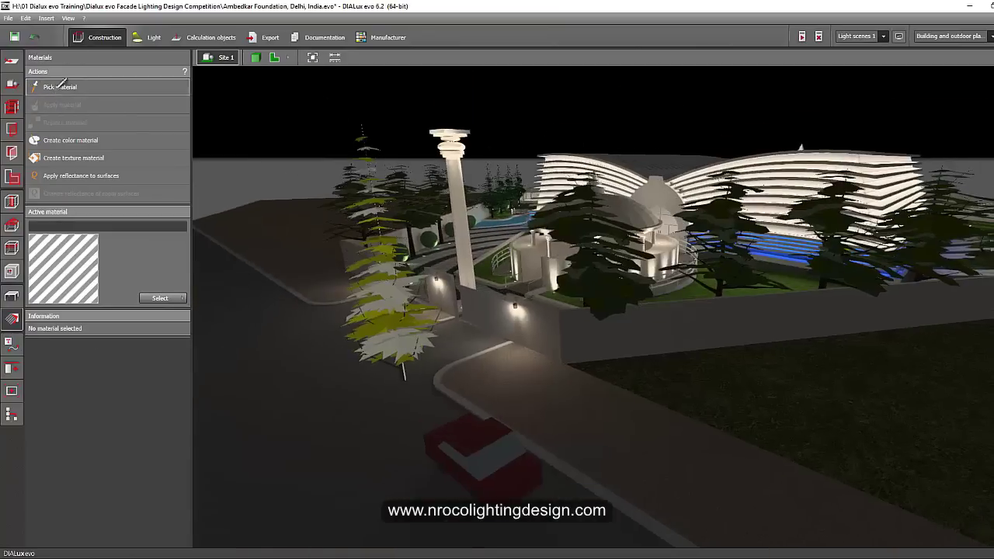
{"action": "left_click", "coordinate": [385, 326]}
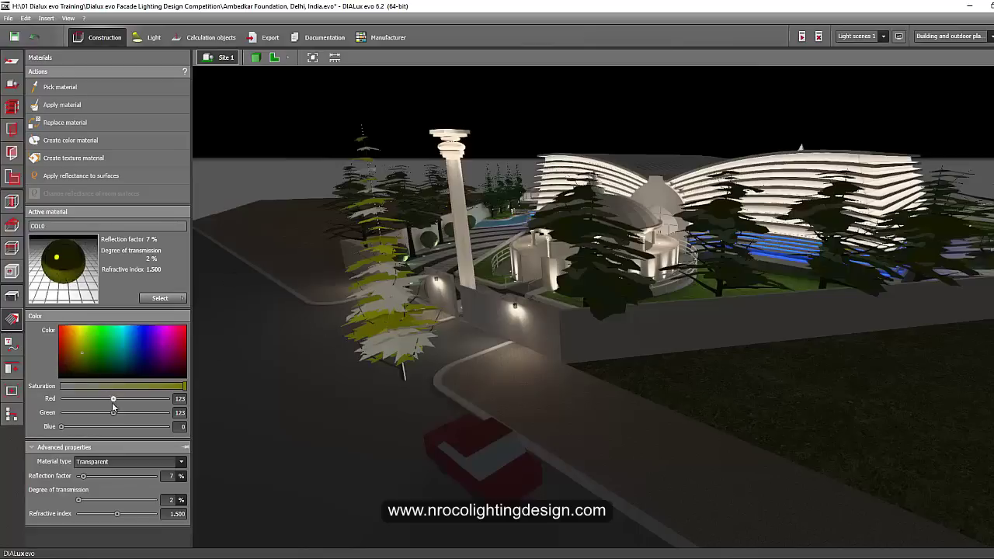
{"action": "left_click", "coordinate": [109, 463]}
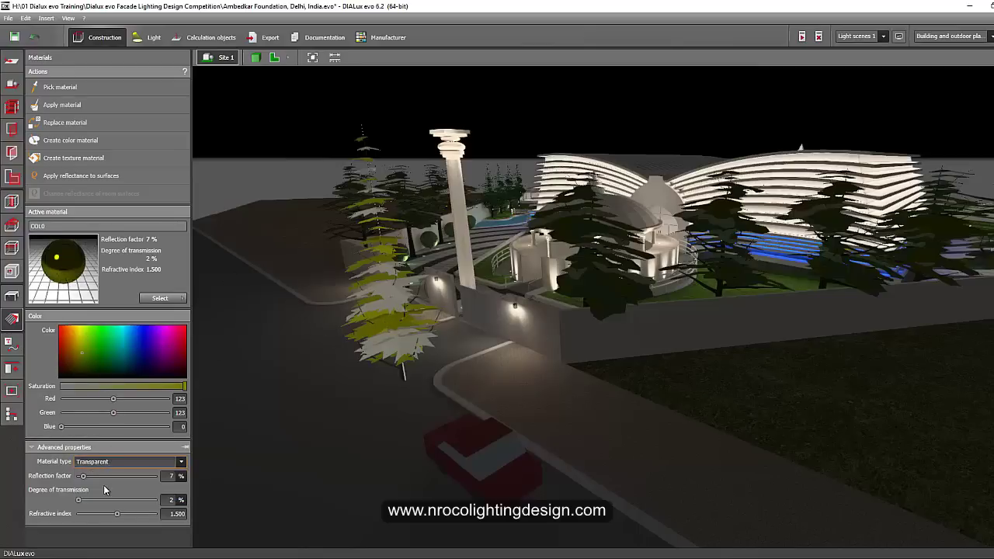
{"action": "left_click", "coordinate": [89, 483]}
Choose 6001 (Emerald green) from the 6xxx Green group of the color catalog and apply it to the pine tree's leaves
{"action": "left_click", "coordinate": [158, 299]}
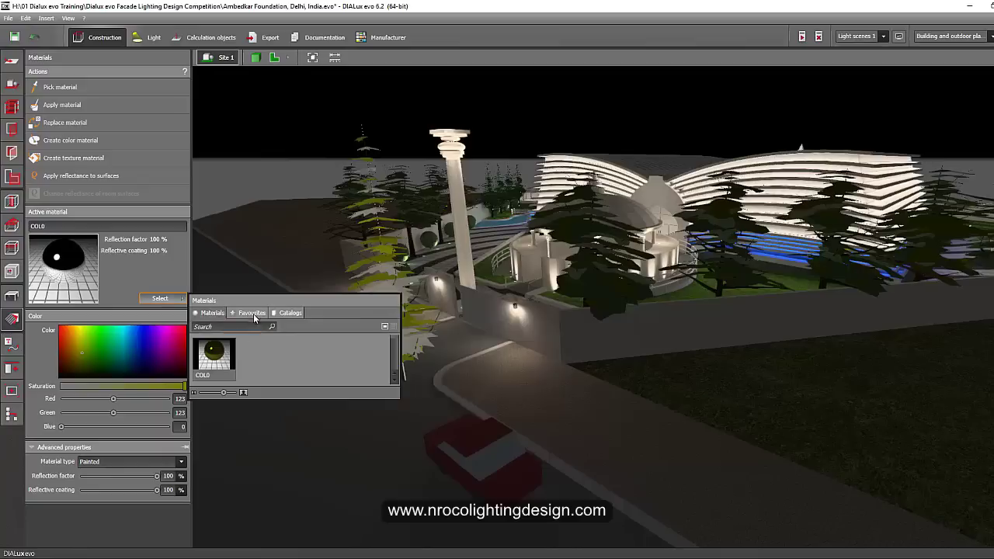
{"action": "left_click", "coordinate": [287, 313]}
{"action": "left_click", "coordinate": [263, 357]}
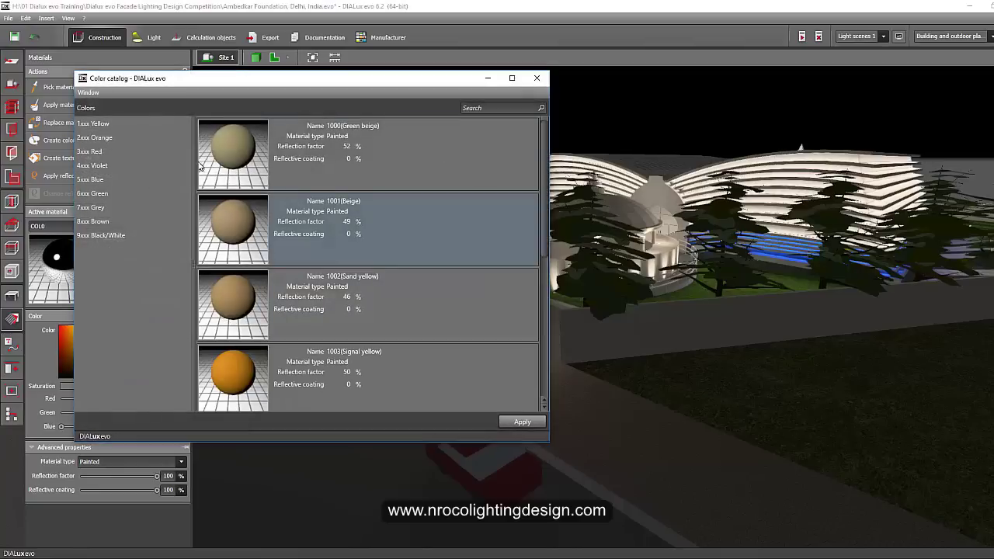
{"action": "left_click", "coordinate": [102, 194]}
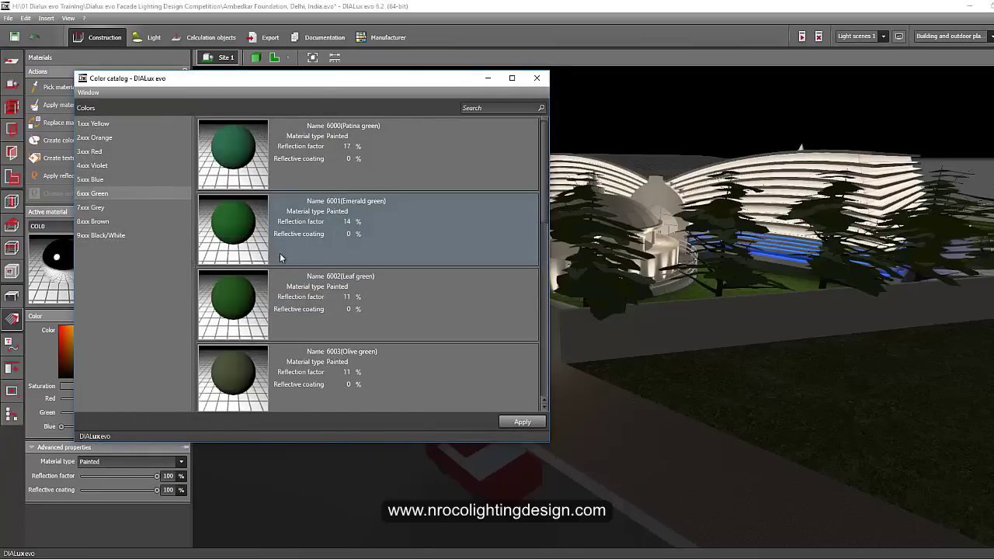
{"action": "left_click", "coordinate": [237, 227]}
{"action": "left_click", "coordinate": [519, 421]}
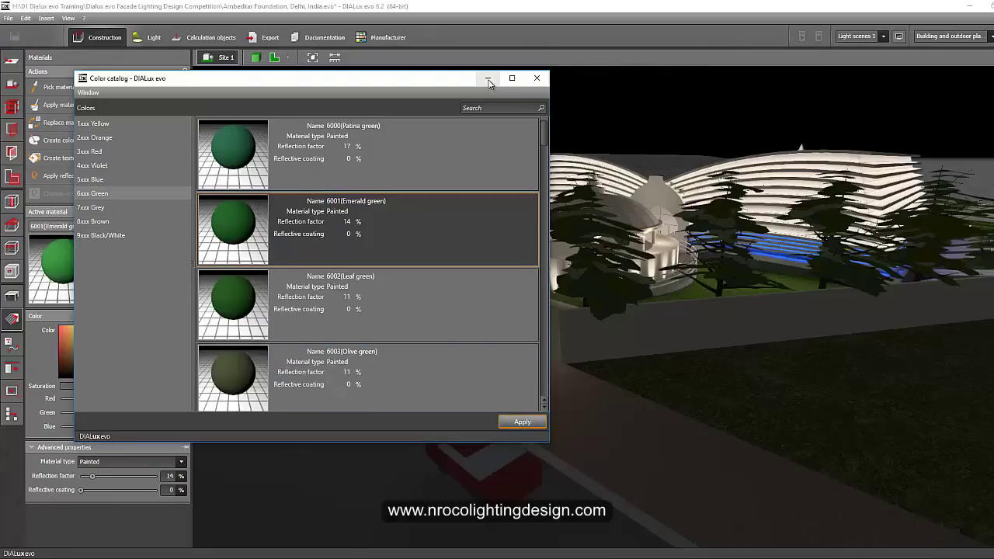
{"action": "left_click", "coordinate": [488, 78]}
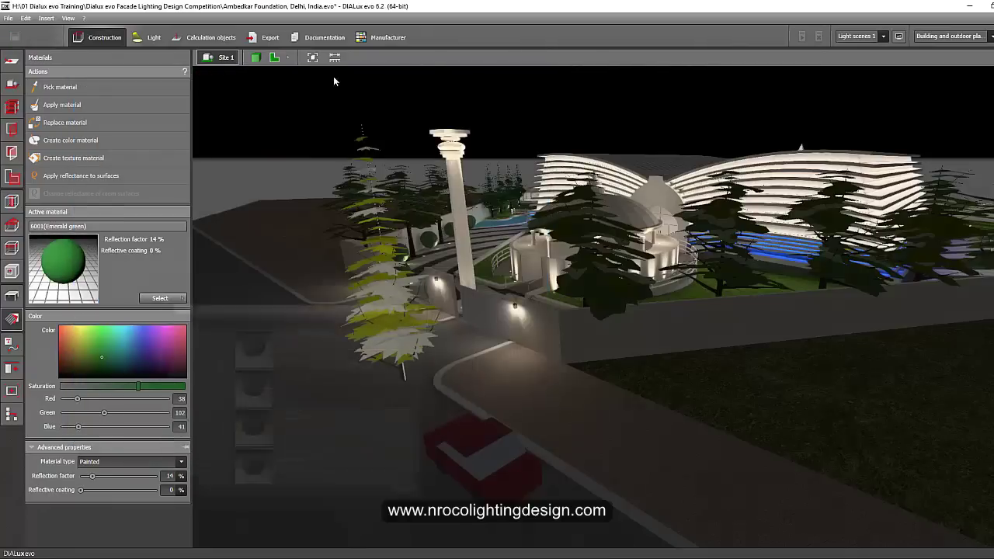
{"action": "left_click", "coordinate": [373, 333]}
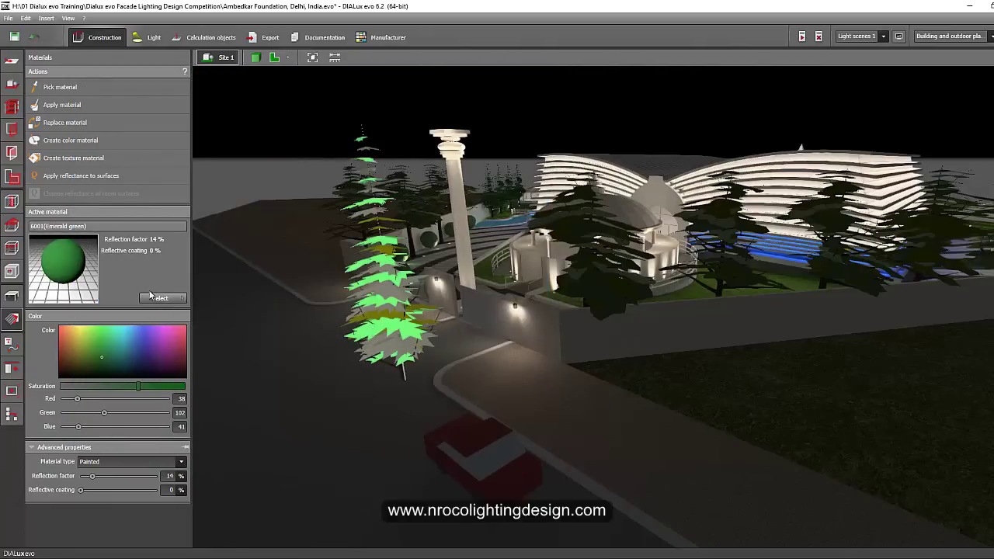
Lighten the active green material to RGB 85, 152, 56 and apply it to the tree's yellow leaves
{"action": "left_click_drag", "start_coordinate": [101, 358], "coordinate": [95, 346]}
{"action": "left_click", "coordinate": [369, 315]}
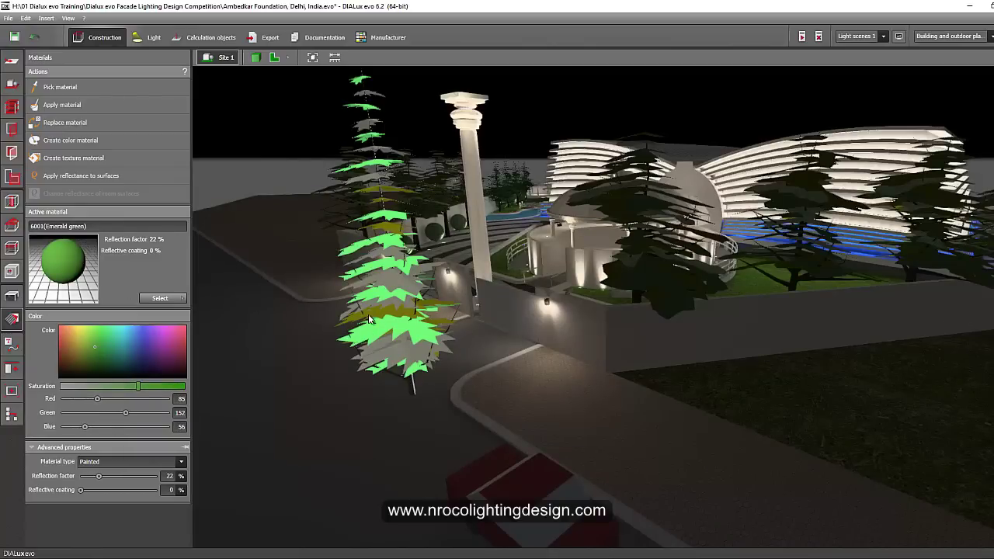
{"action": "left_click", "coordinate": [370, 319]}
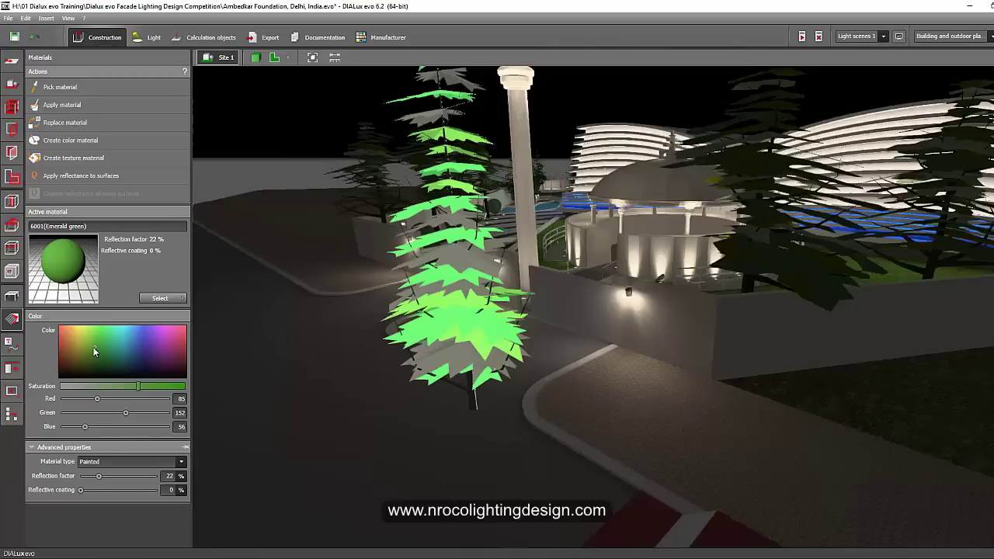
Darken the active green material to RGB 31, 73, 27 and apply it to the tree's remaining grey leaves
{"action": "left_click_drag", "start_coordinate": [93, 347], "coordinate": [99, 362]}
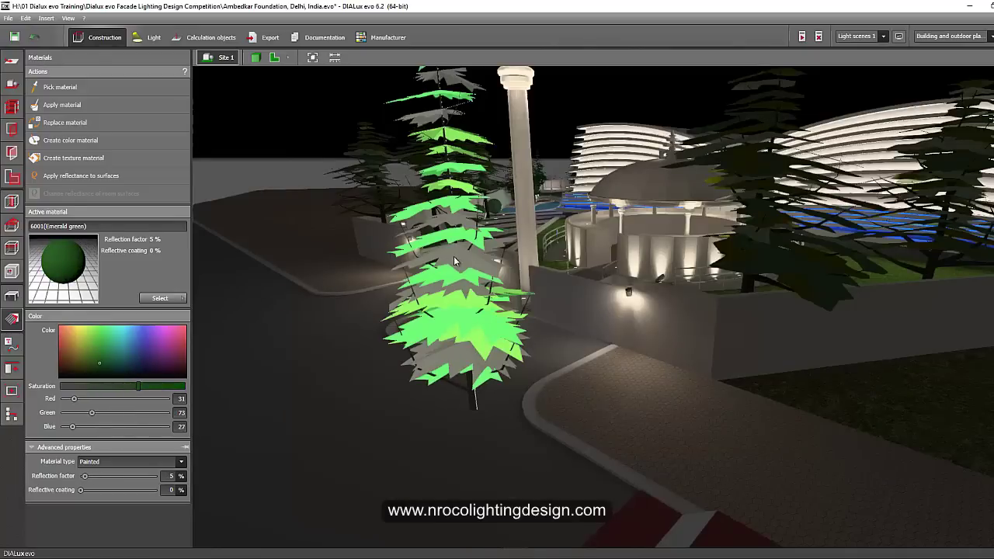
{"action": "scroll", "coordinate": [450, 267], "scroll_direction": "down", "scroll_amount": 2}
{"action": "left_click_drag", "start_coordinate": [305, 169], "coordinate": [494, 209]}
{"action": "right_click_drag", "start_coordinate": [819, 288], "coordinate": [314, 286]}
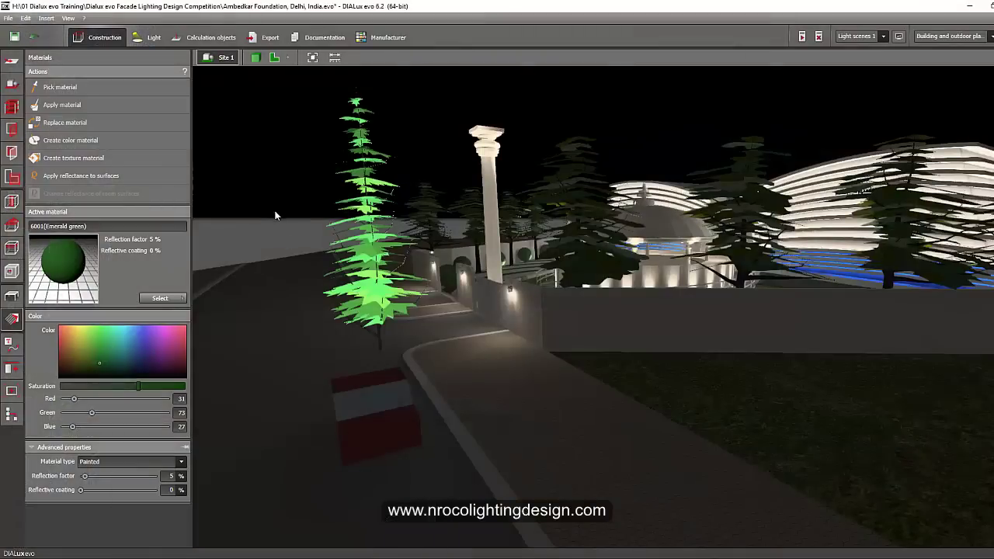
Examine the recolored pine tree, and in the KENZO - Aishti project the man in suit mannequin and brown male shoes
{"action": "right_click_drag", "start_coordinate": [304, 233], "coordinate": [268, 231]}
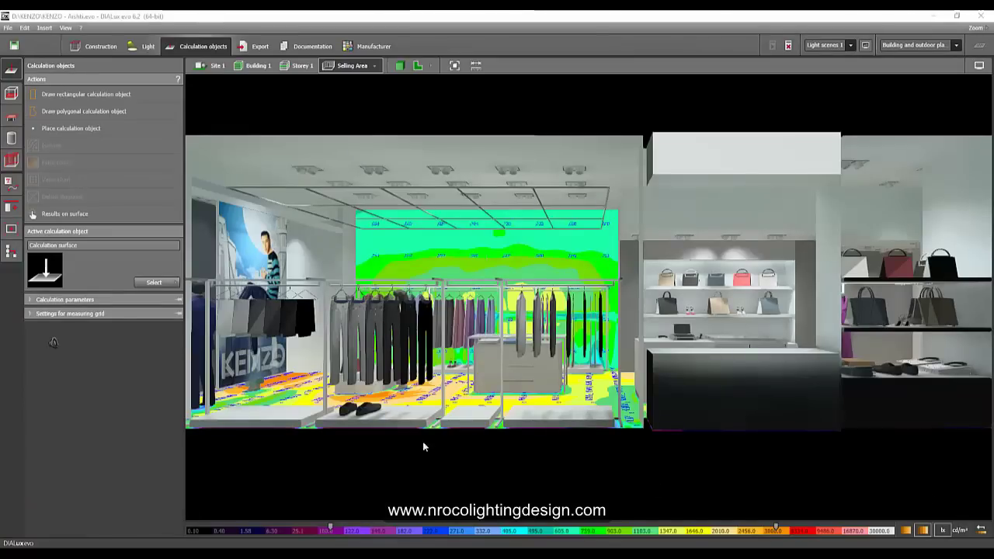
{"action": "right_click_drag", "start_coordinate": [411, 444], "coordinate": [601, 415]}
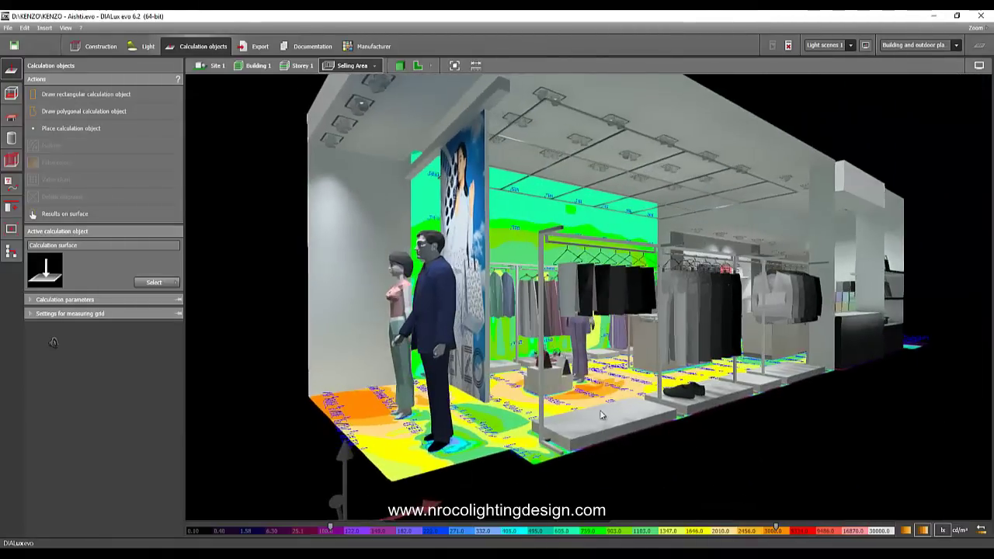
{"action": "right_click_drag", "start_coordinate": [417, 360], "coordinate": [525, 356]}
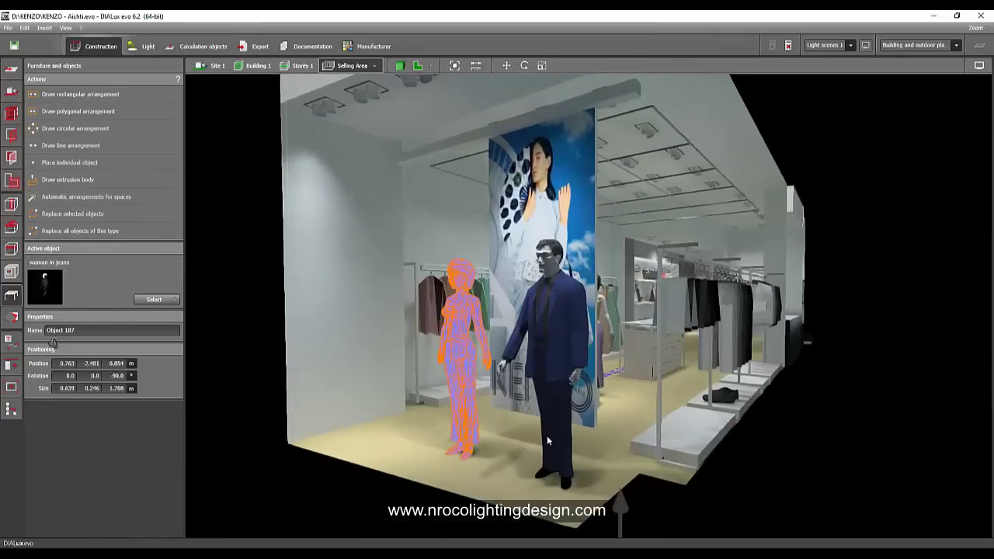
{"action": "left_click", "coordinate": [549, 438]}
{"action": "right_click_drag", "start_coordinate": [634, 500], "coordinate": [661, 457]}
{"action": "scroll", "coordinate": [664, 418], "scroll_direction": "up", "scroll_amount": 3}
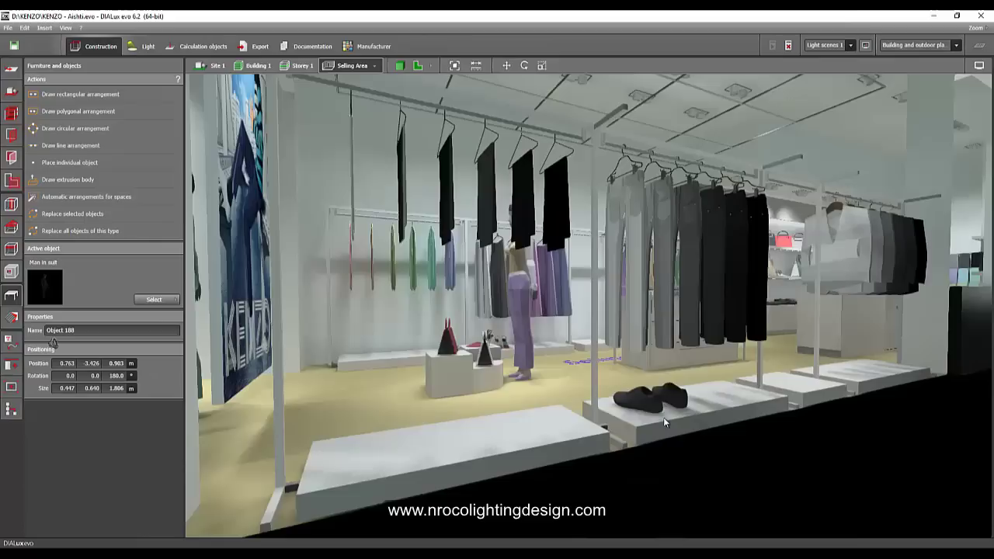
{"action": "left_click_drag", "start_coordinate": [542, 426], "coordinate": [663, 458]}
{"action": "left_click", "coordinate": [674, 437]}
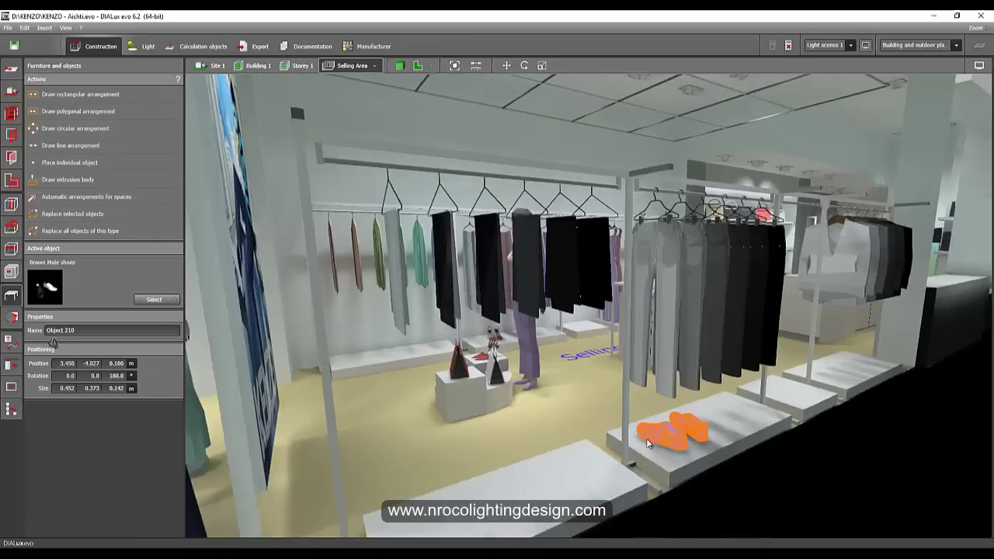
Inspect the Red Open shoes on the display podium and the skirts on hangers in the Selling Area
{"action": "scroll", "coordinate": [668, 435], "scroll_direction": "up", "scroll_amount": 10}
{"action": "scroll", "coordinate": [512, 431], "scroll_direction": "down", "scroll_amount": 10}
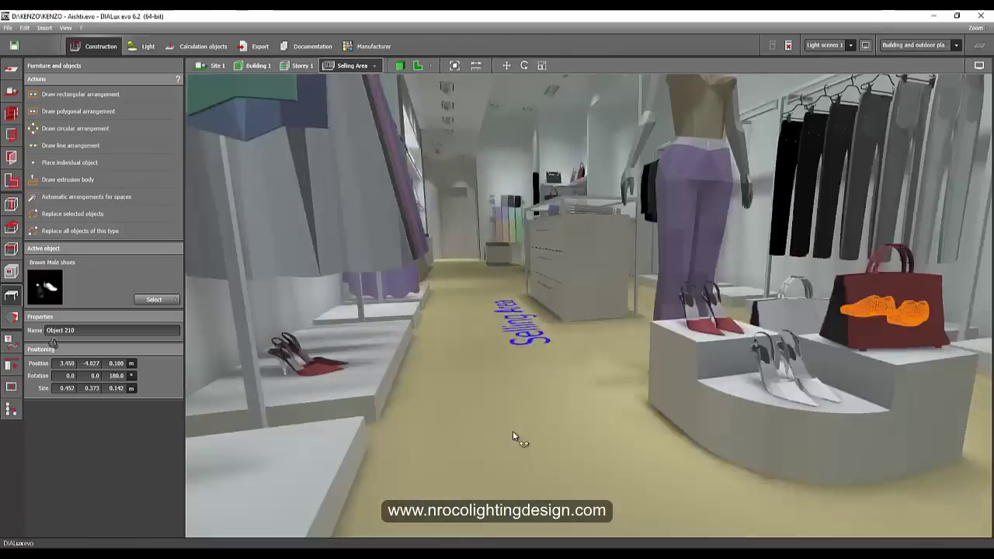
{"action": "scroll", "coordinate": [512, 431], "scroll_direction": "up", "scroll_amount": 2}
{"action": "left_click_drag", "start_coordinate": [505, 418], "coordinate": [542, 427]}
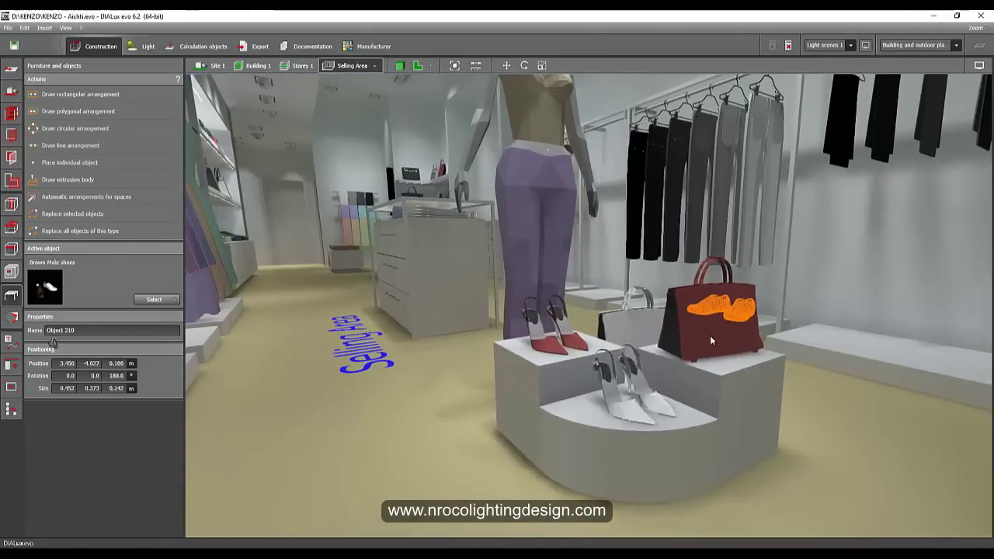
{"action": "left_click", "coordinate": [654, 424]}
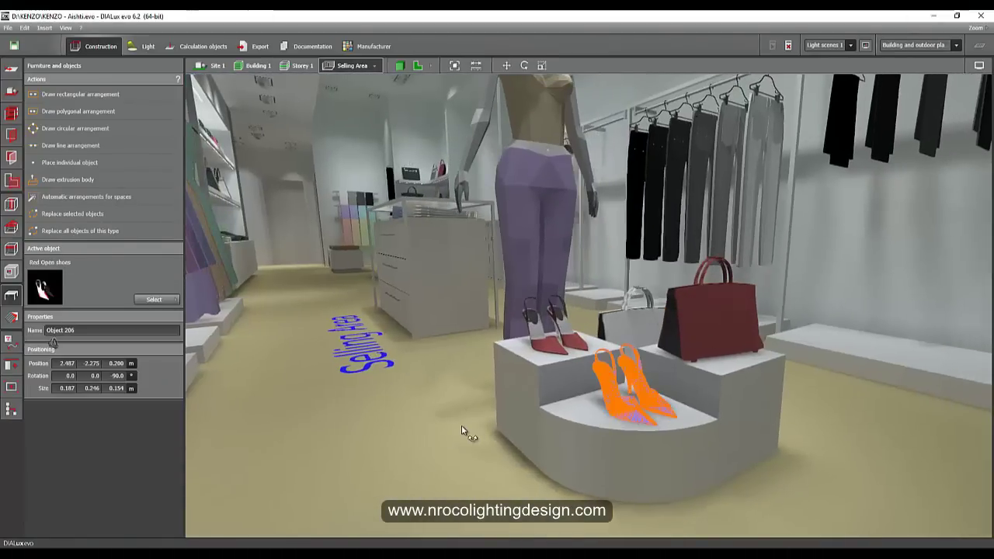
{"action": "right_click_drag", "start_coordinate": [461, 425], "coordinate": [447, 440]}
{"action": "left_click", "coordinate": [671, 379]}
{"action": "right_click_drag", "start_coordinate": [387, 328], "coordinate": [454, 366]}
{"action": "left_click_drag", "start_coordinate": [454, 367], "coordinate": [449, 358]}
{"action": "left_click", "coordinate": [243, 328]}
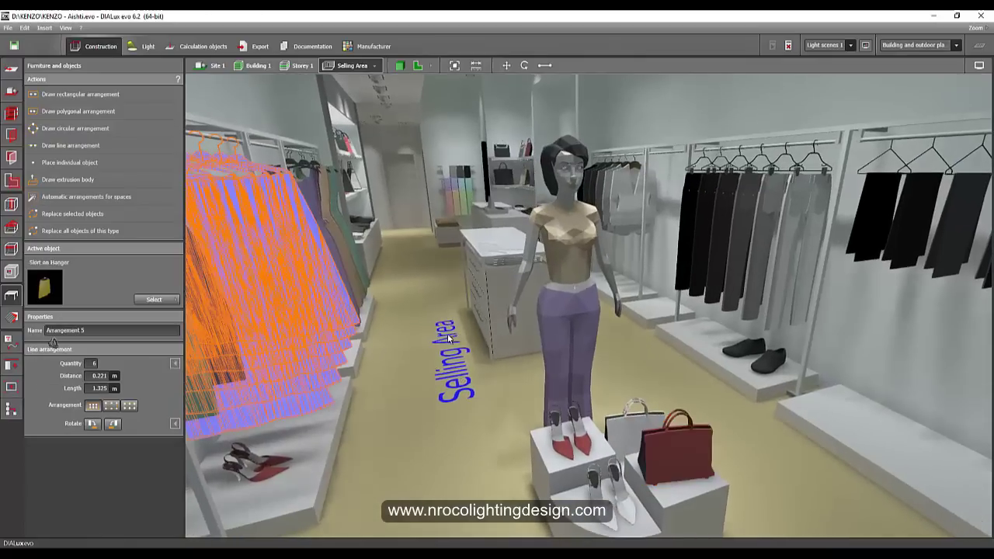
Inspect the folded polos on the glass table and the red open shoes below the hanging skirts
{"action": "right_click_drag", "start_coordinate": [640, 387], "coordinate": [587, 308]}
{"action": "scroll", "coordinate": [602, 330], "scroll_direction": "up", "scroll_amount": 3}
{"action": "right_click_drag", "start_coordinate": [638, 379], "coordinate": [574, 432]}
{"action": "right_click_drag", "start_coordinate": [750, 391], "coordinate": [604, 411]}
{"action": "left_click", "coordinate": [604, 412]}
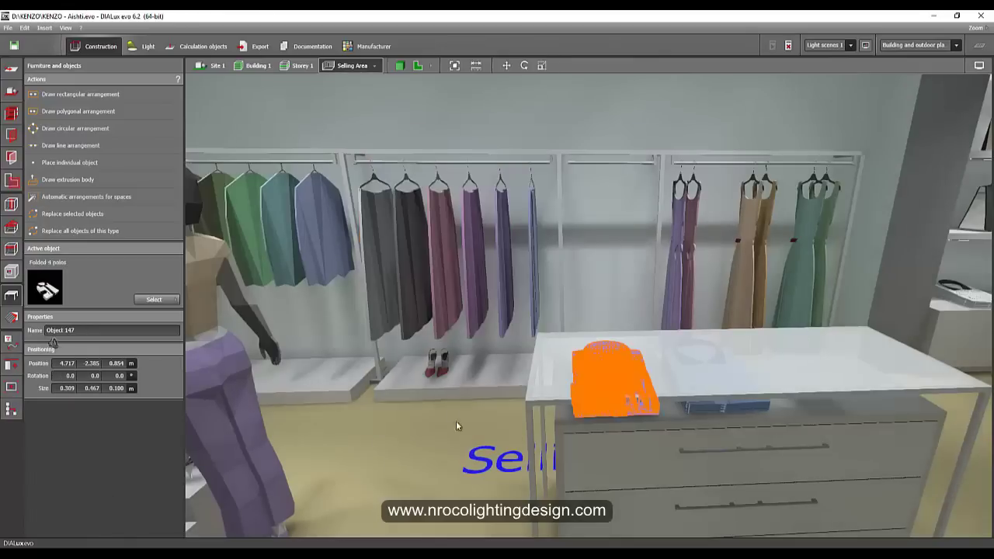
{"action": "left_click_drag", "start_coordinate": [459, 426], "coordinate": [413, 407]}
{"action": "scroll", "coordinate": [336, 394], "scroll_direction": "up", "scroll_amount": 3}
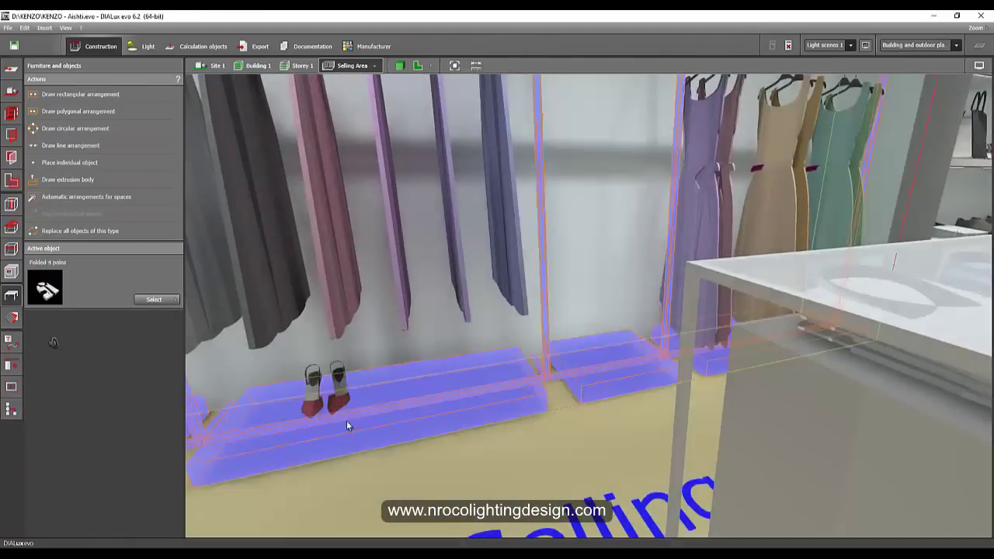
{"action": "left_click", "coordinate": [337, 396]}
{"action": "scroll", "coordinate": [348, 411], "scroll_direction": "down", "scroll_amount": 4}
Examine the hanging dresses, the Hermes bags on the wall shelves and the remaining merchandise around the shop
{"action": "right_click_drag", "start_coordinate": [661, 423], "coordinate": [817, 401]}
{"action": "left_click_drag", "start_coordinate": [817, 402], "coordinate": [750, 446]}
{"action": "right_click_drag", "start_coordinate": [651, 417], "coordinate": [583, 340]}
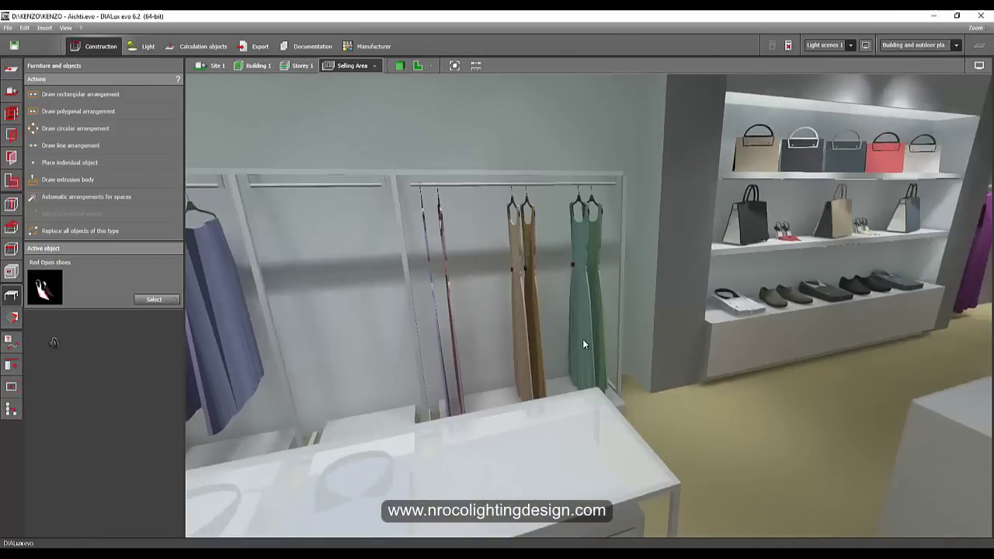
{"action": "left_click", "coordinate": [585, 342]}
{"action": "middle_click_drag", "start_coordinate": [799, 375], "coordinate": [555, 465]}
{"action": "right_click_drag", "start_coordinate": [555, 462], "coordinate": [592, 433]}
{"action": "left_click_drag", "start_coordinate": [592, 438], "coordinate": [746, 363]}
{"action": "left_click_drag", "start_coordinate": [696, 392], "coordinate": [549, 292]}
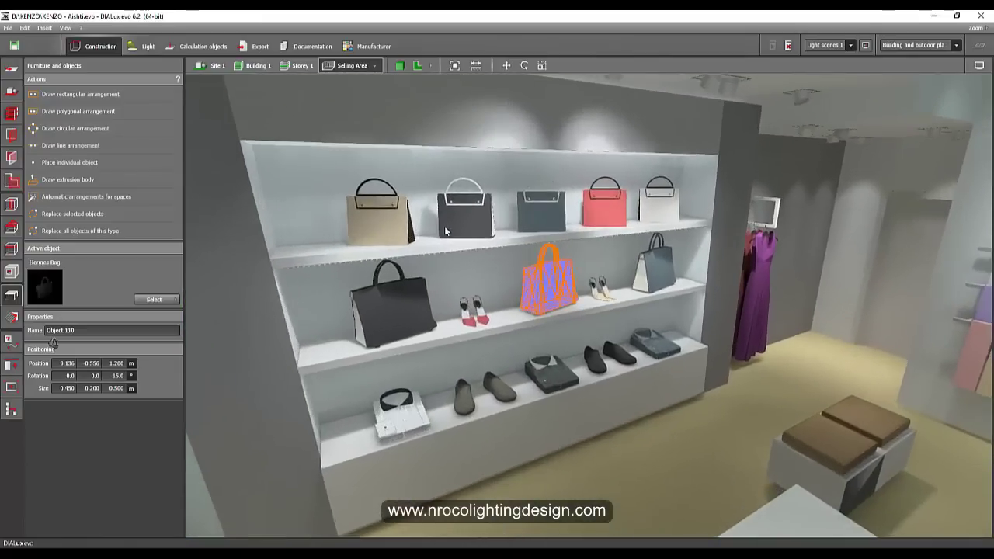
{"action": "left_click", "coordinate": [390, 308]}
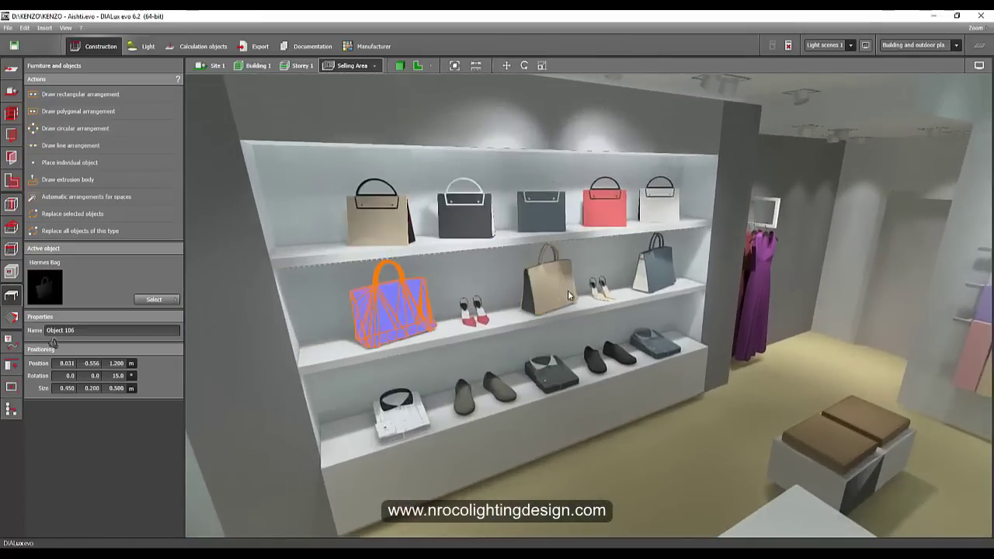
{"action": "left_click", "coordinate": [568, 295]}
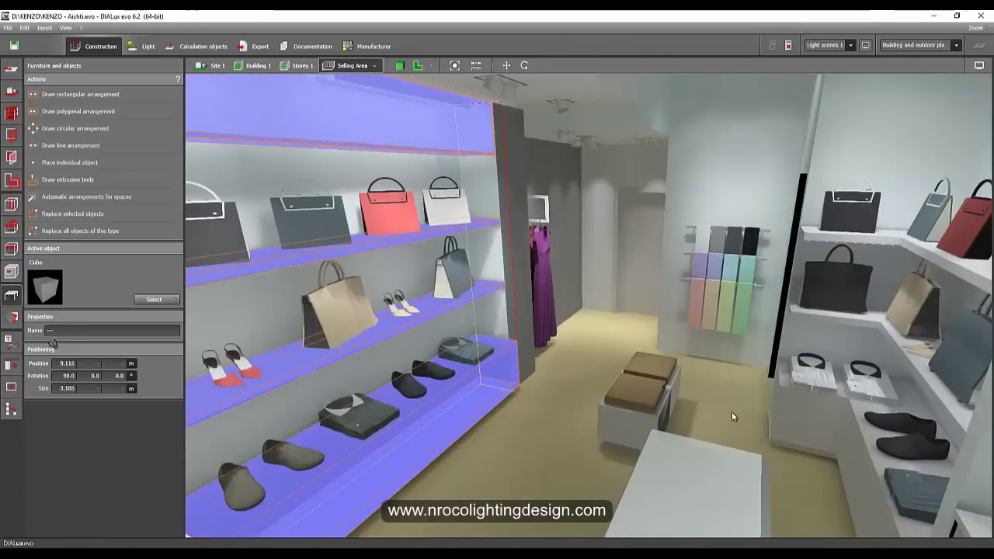
{"action": "left_click_drag", "start_coordinate": [732, 412], "coordinate": [582, 414]}
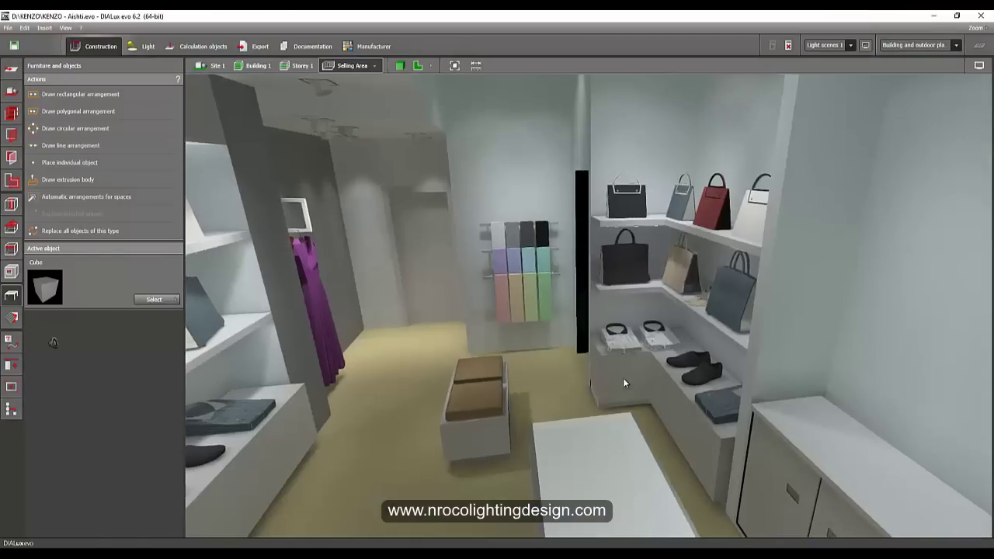
{"action": "left_click_drag", "start_coordinate": [623, 377], "coordinate": [715, 448]}
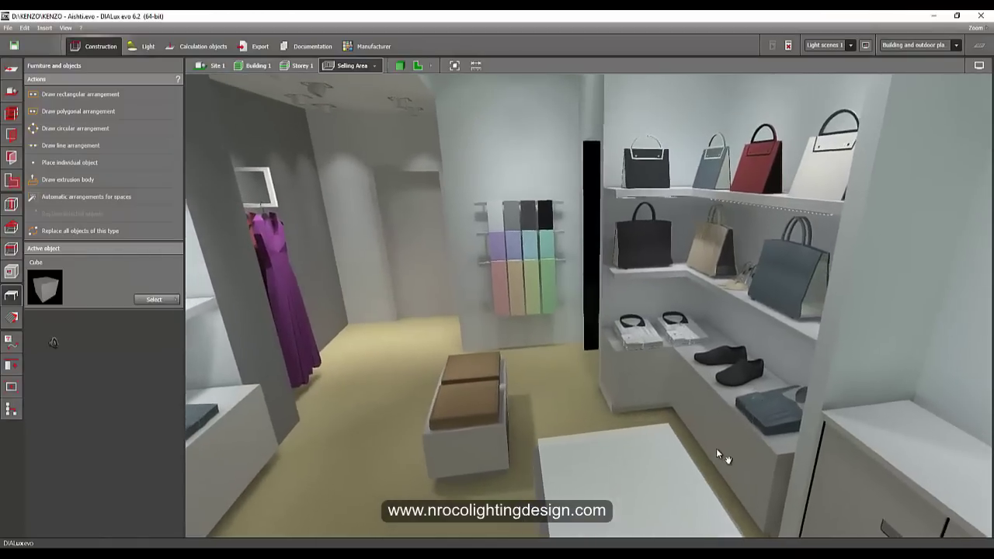
{"action": "left_click_drag", "start_coordinate": [533, 391], "coordinate": [614, 408]}
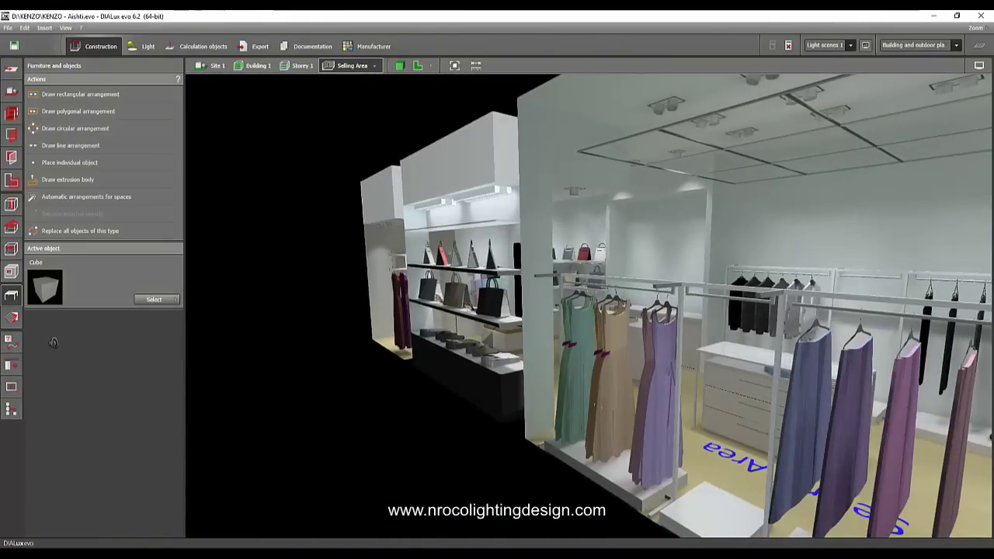
Switch to pCon.planner, decline saving the changes and delete the pine tree from the drawing
{"action": "mouse_move", "coordinate": [317, 547]}
{"action": "left_click", "coordinate": [323, 478]}
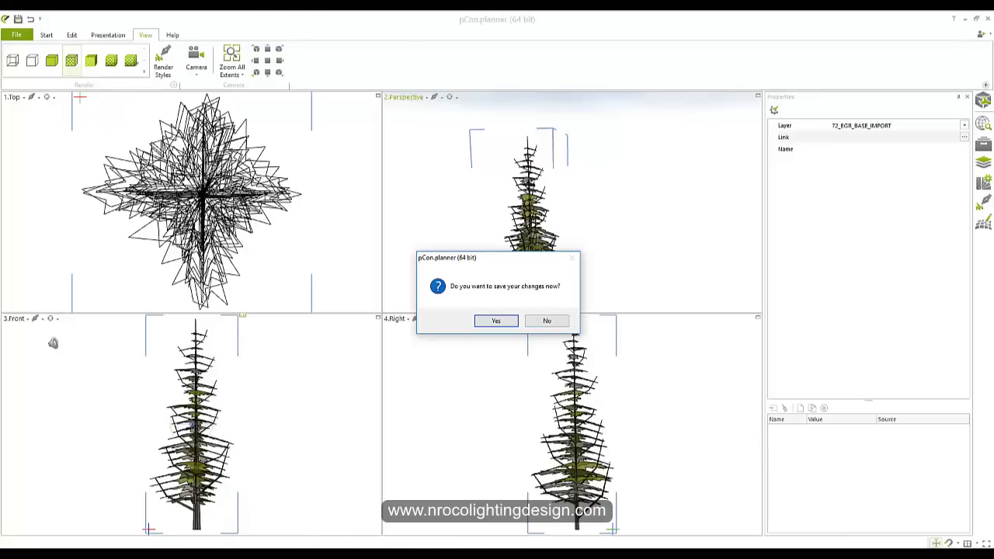
{"action": "left_click", "coordinate": [546, 321]}
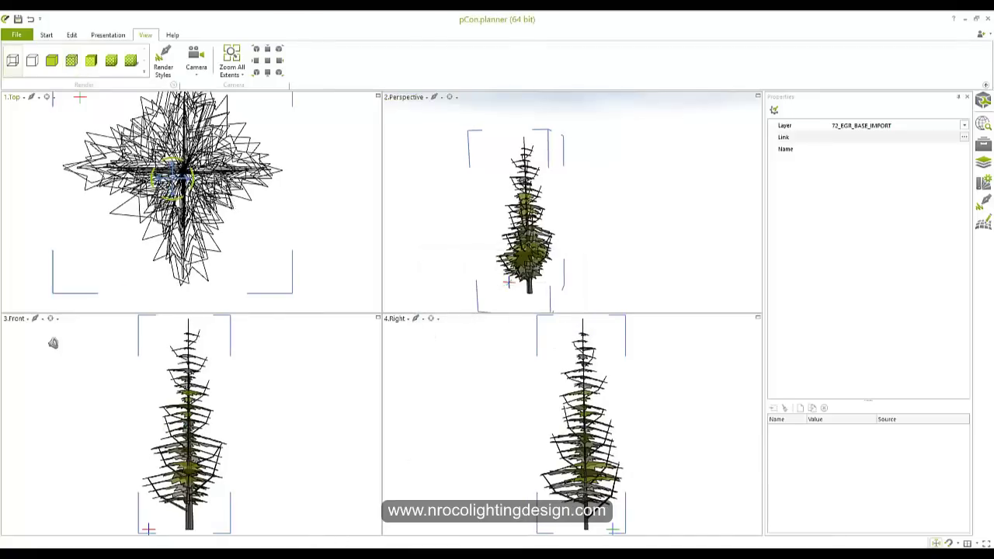
{"action": "left_click_drag", "start_coordinate": [224, 185], "coordinate": [240, 188]}
{"action": "key", "text": "Delete"}
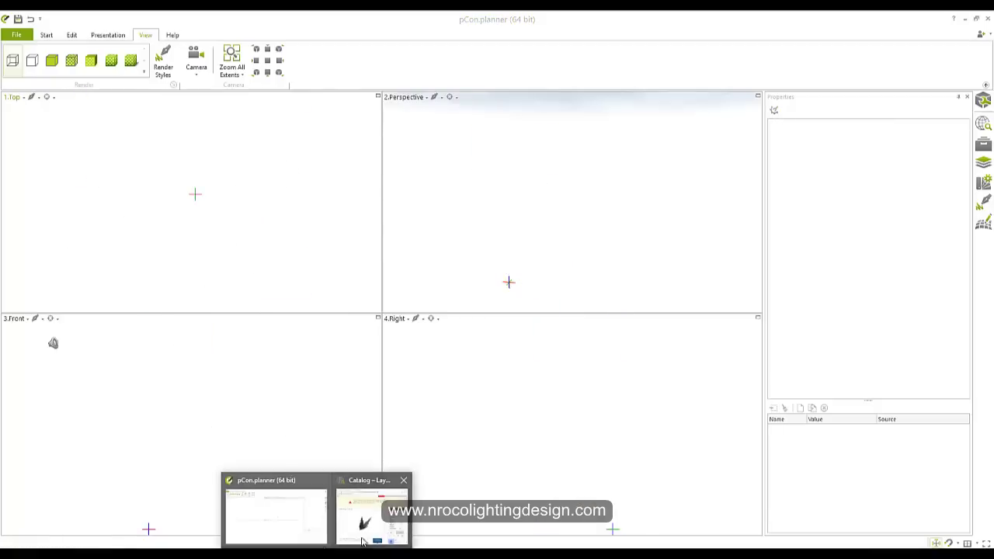
Search 3D Warehouse for "bag", open the Cute Handbag model and rotate it in the 3D viewer
{"action": "left_click", "coordinate": [361, 532]}
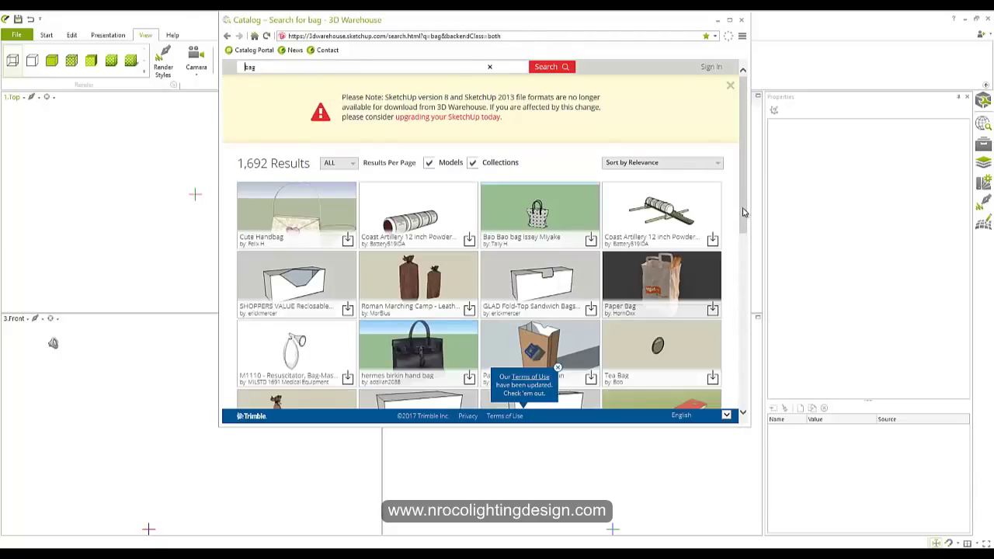
{"action": "left_click_drag", "start_coordinate": [743, 212], "coordinate": [697, 204]}
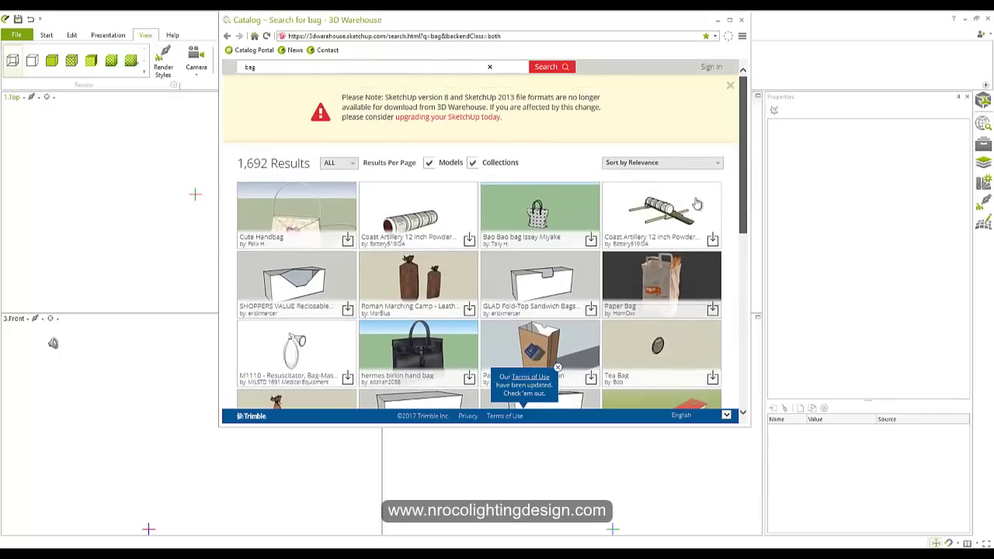
{"action": "left_click", "coordinate": [311, 219]}
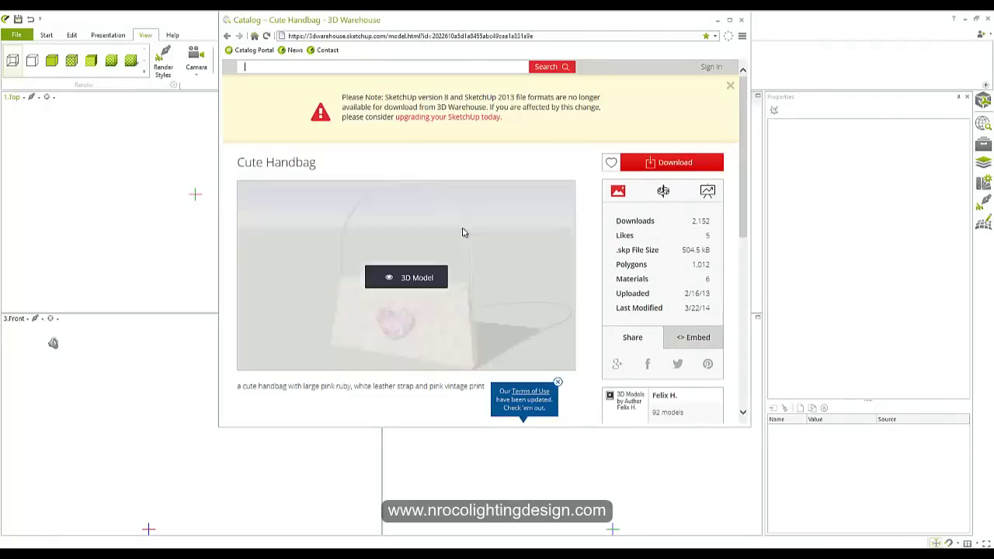
{"action": "left_click", "coordinate": [661, 191]}
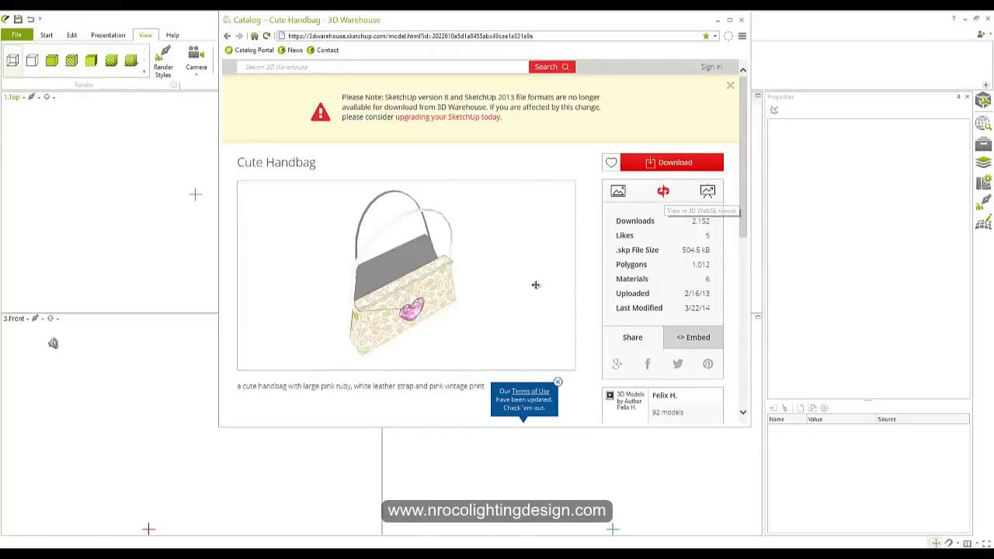
{"action": "left_click_drag", "start_coordinate": [535, 285], "coordinate": [469, 248]}
{"action": "left_click_drag", "start_coordinate": [358, 303], "coordinate": [329, 298]}
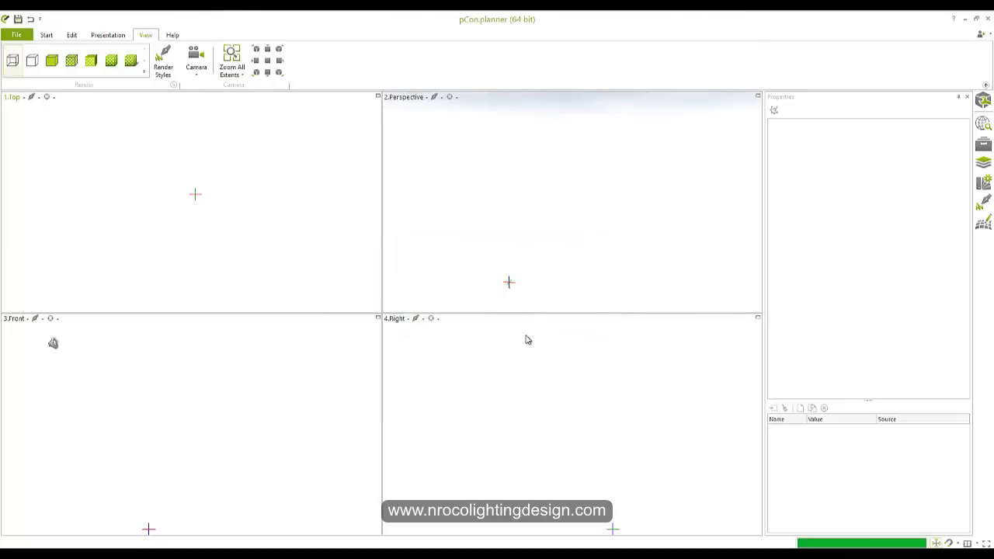
Insert the Cute Handbag at the drawing origin, aligned with the horizontal axis, and minimize the catalog window
{"action": "left_click", "coordinate": [525, 355]}
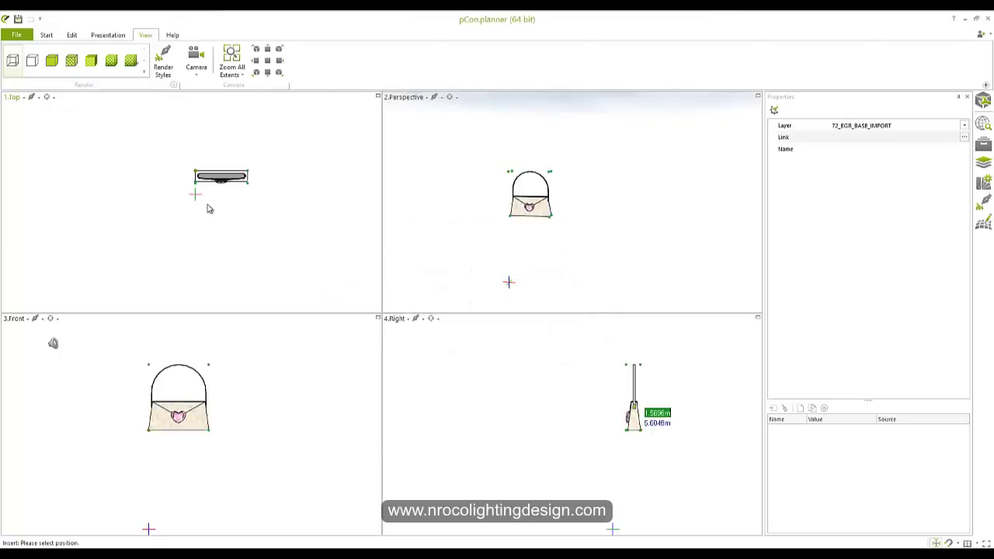
{"action": "left_click", "coordinate": [196, 196]}
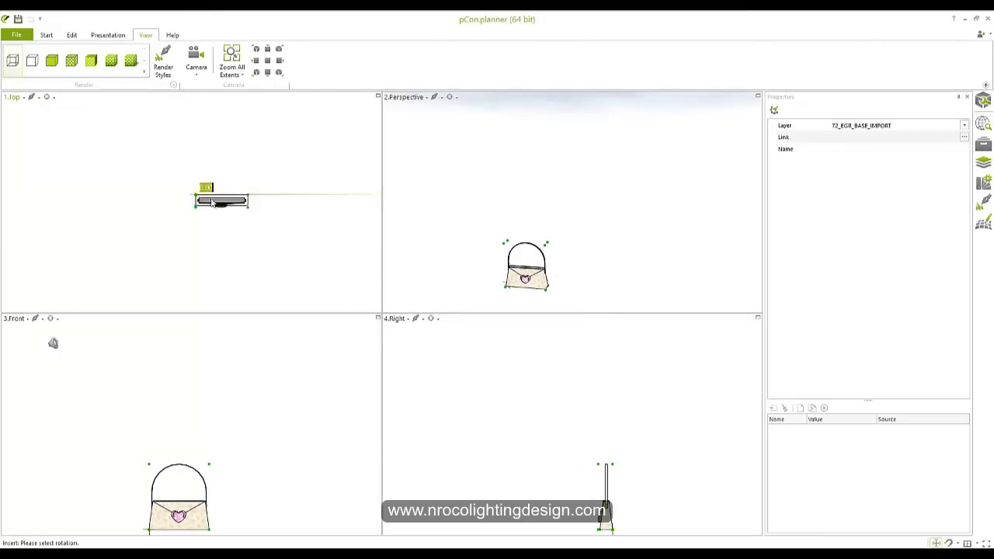
{"action": "left_click", "coordinate": [280, 199]}
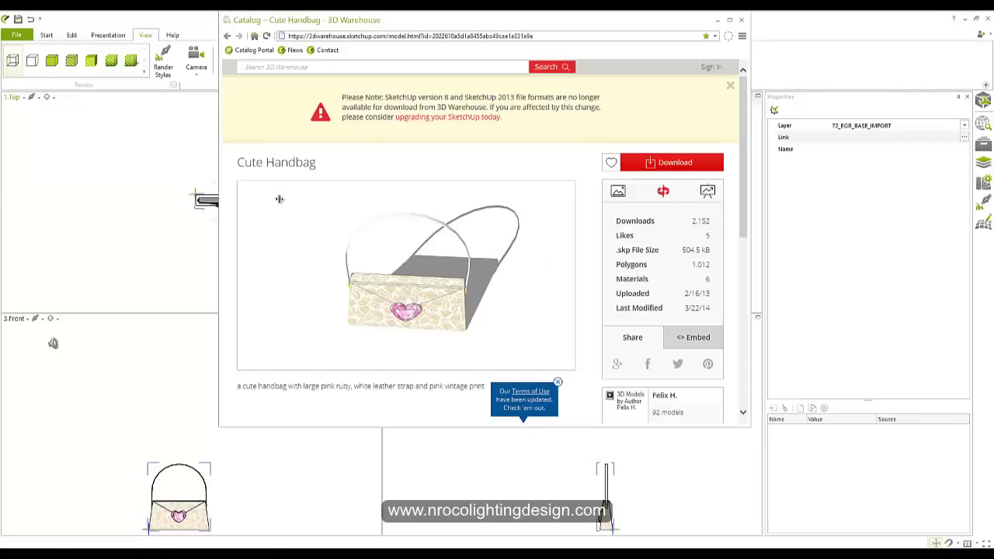
{"action": "left_click", "coordinate": [719, 22]}
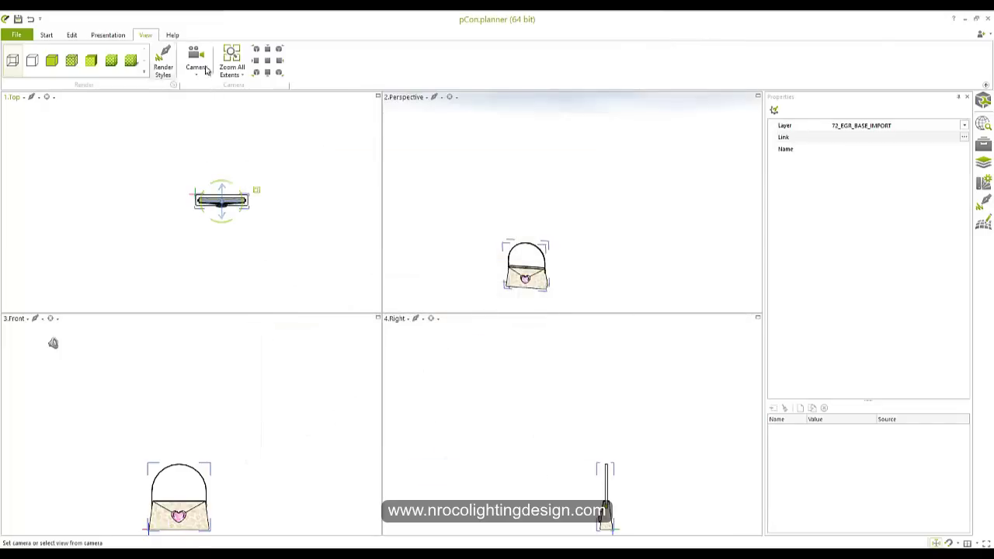
Fit the handbag to the extents of all views and orbit the perspective view to inspect it from an angle
{"action": "left_click", "coordinate": [235, 68]}
{"action": "left_click", "coordinate": [256, 165]}
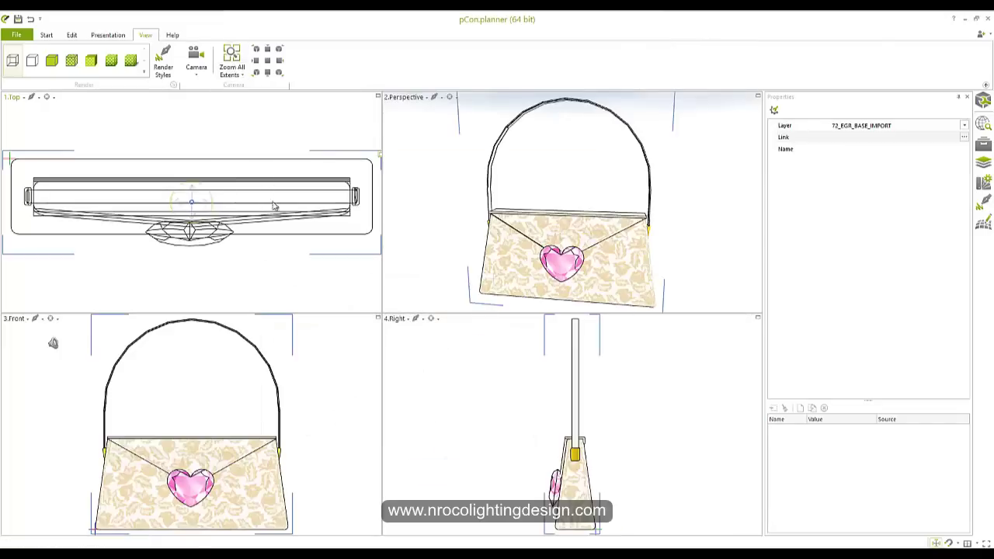
{"action": "left_click", "coordinate": [455, 99]}
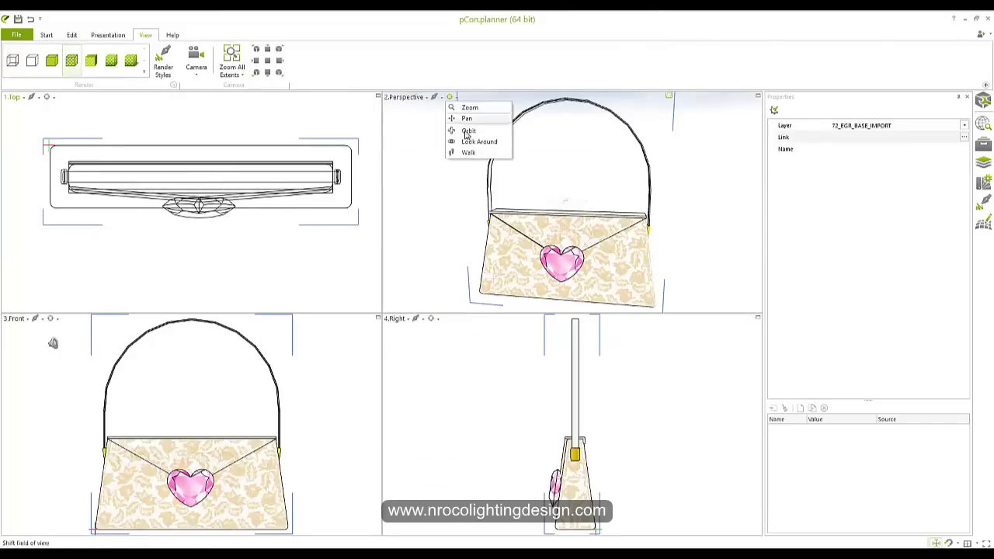
{"action": "left_click", "coordinate": [467, 155]}
{"action": "left_click", "coordinate": [450, 99]}
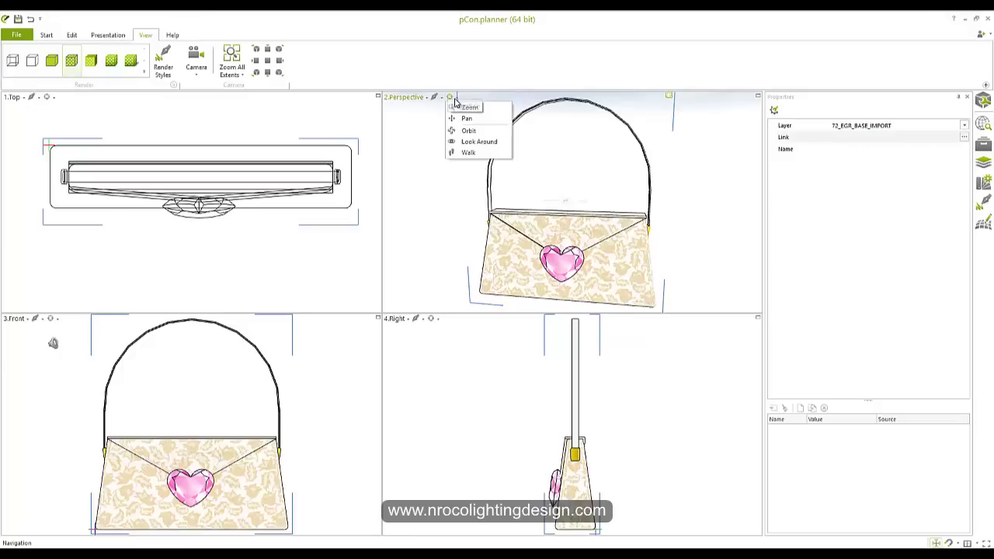
{"action": "left_click", "coordinate": [469, 132]}
{"action": "left_click_drag", "start_coordinate": [547, 211], "coordinate": [568, 288]}
Export the handbag drawing to the Documents folder as a 3DS file named "Cute handbag", with maximum compatibility and low level of detail
{"action": "left_click", "coordinate": [16, 36]}
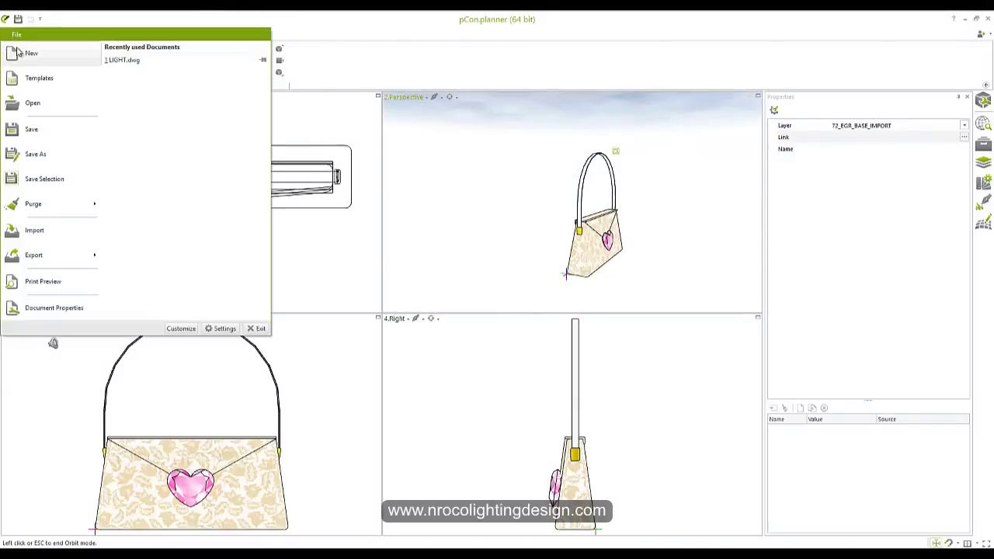
{"action": "mouse_move", "coordinate": [51, 260]}
{"action": "left_click", "coordinate": [159, 53]}
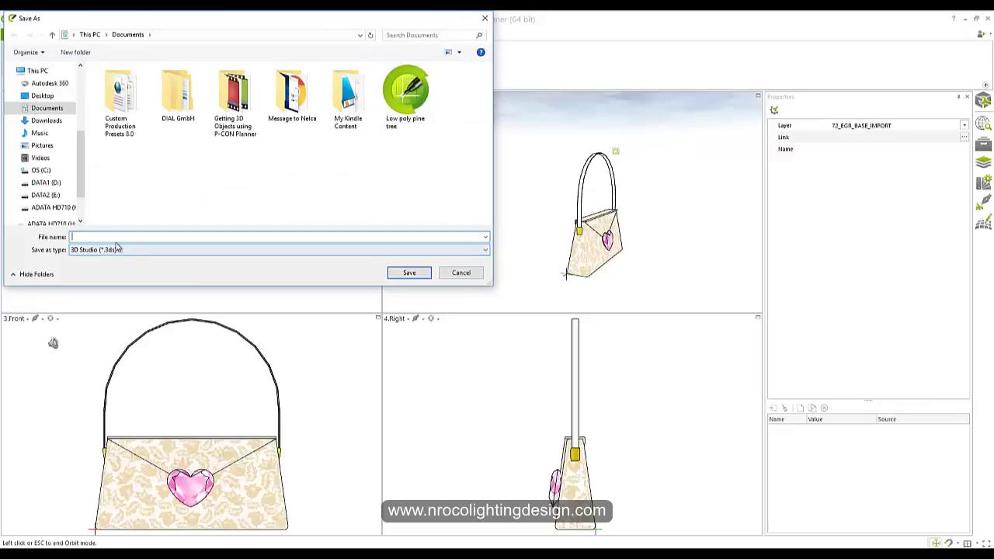
{"action": "type", "text": "Cute handbag"}
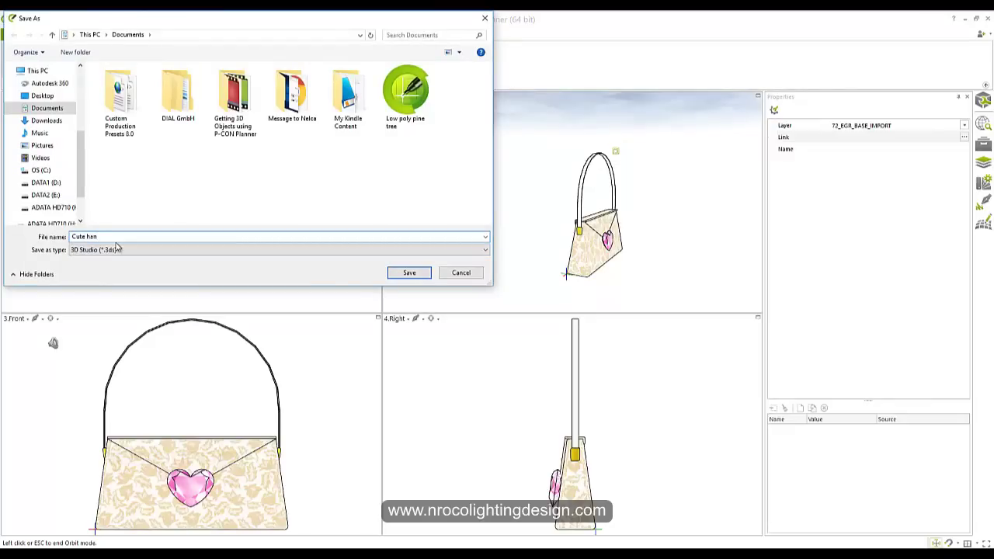
{"action": "left_click", "coordinate": [405, 276]}
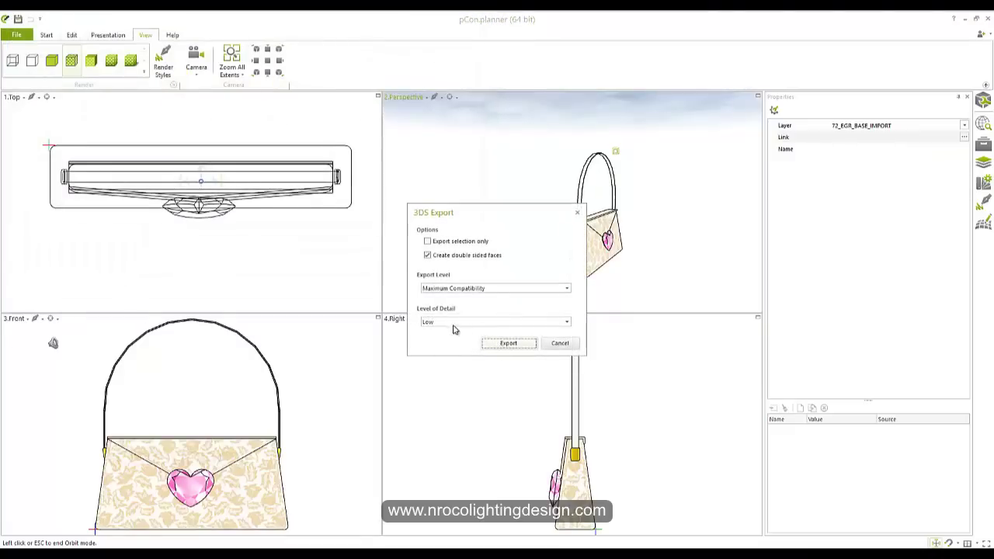
{"action": "left_click", "coordinate": [509, 344]}
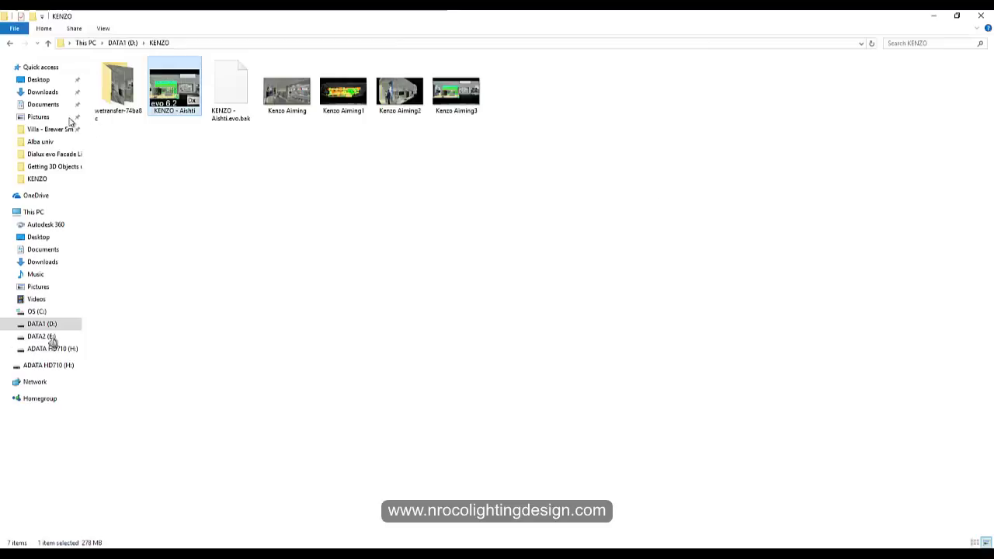
Check the Documents folder for the exported Cute handbag file and the SKP texture images that go with it
{"action": "left_click", "coordinate": [46, 105]}
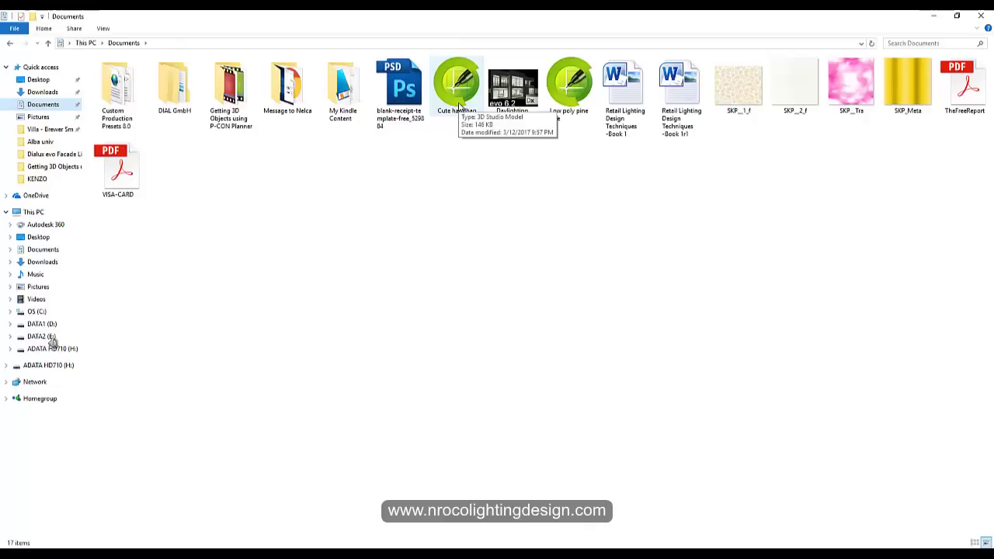
{"action": "left_click_drag", "start_coordinate": [905, 150], "coordinate": [741, 92]}
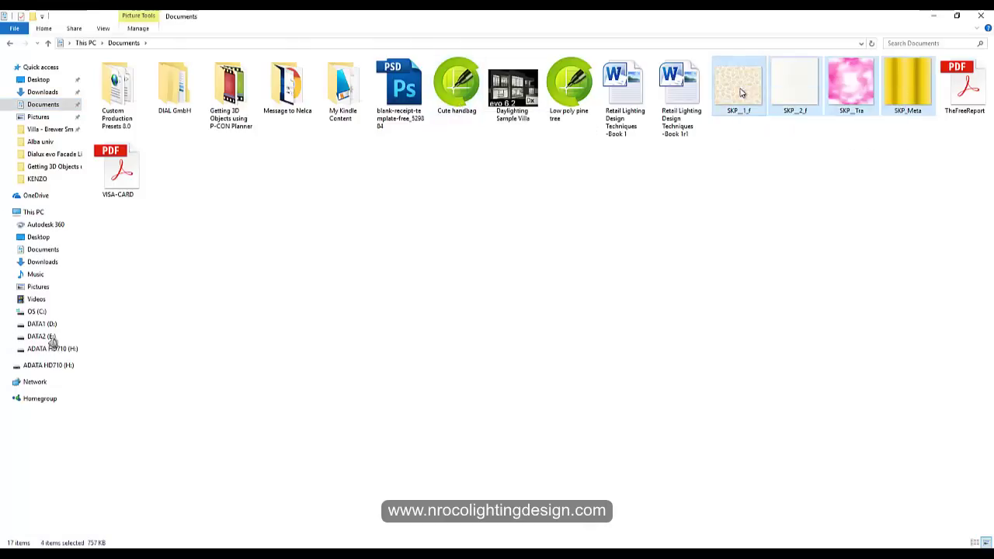
{"action": "left_click_drag", "start_coordinate": [913, 137], "coordinate": [761, 110]}
{"action": "left_click_drag", "start_coordinate": [910, 141], "coordinate": [741, 95]}
{"action": "left_click_drag", "start_coordinate": [905, 140], "coordinate": [741, 93]}
{"action": "left_click", "coordinate": [904, 129]}
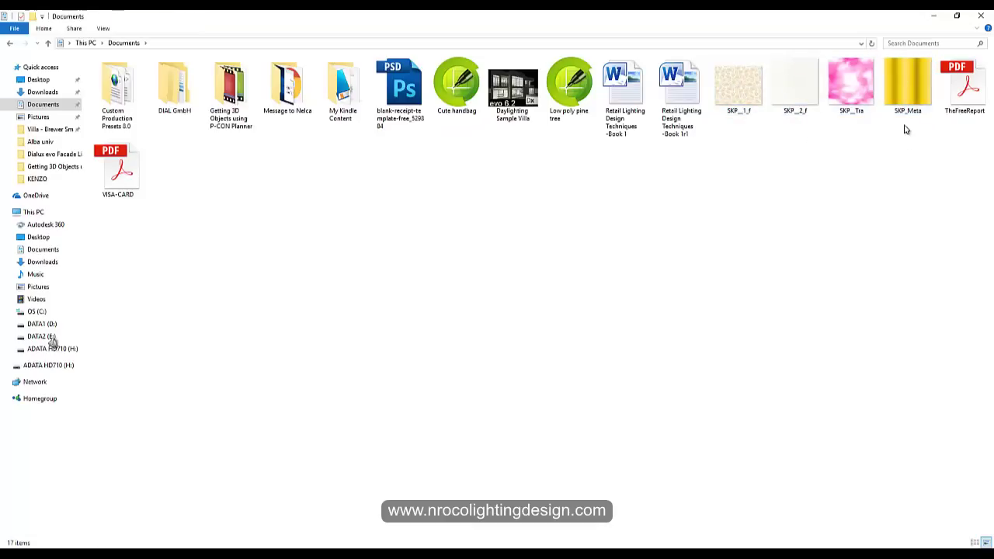
{"action": "left_click_drag", "start_coordinate": [900, 140], "coordinate": [740, 116]}
{"action": "left_click", "coordinate": [743, 177]}
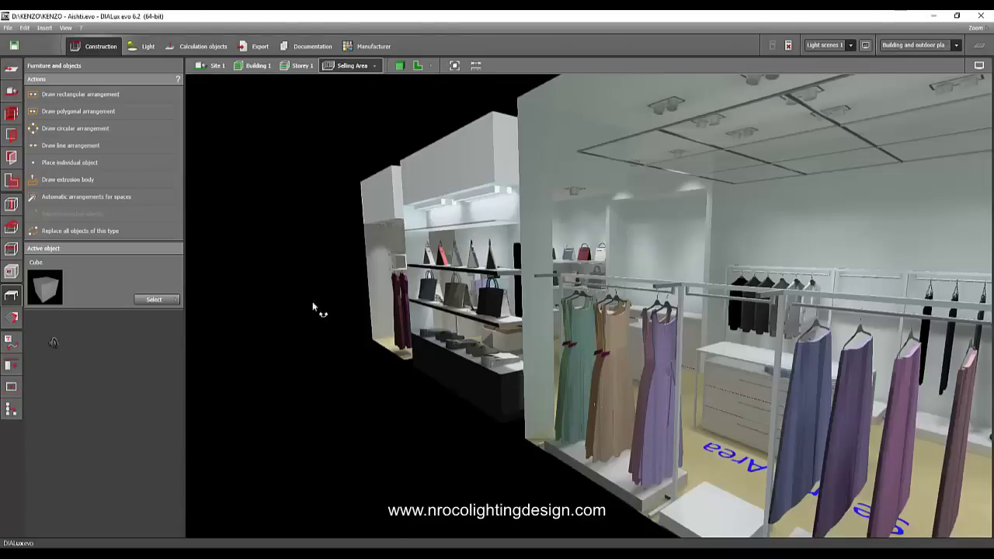
Switch to the shop project in DIALux evo and examine the selling area around the white display counter
{"action": "right_click_drag", "start_coordinate": [312, 301], "coordinate": [497, 342]}
{"action": "scroll", "coordinate": [532, 411], "scroll_direction": "down", "scroll_amount": 3}
{"action": "scroll", "coordinate": [533, 411], "scroll_direction": "up", "scroll_amount": 4}
{"action": "right_click_drag", "start_coordinate": [684, 388], "coordinate": [477, 317]}
{"action": "scroll", "coordinate": [497, 283], "scroll_direction": "up", "scroll_amount": 5}
{"action": "left_click_drag", "start_coordinate": [446, 325], "coordinate": [501, 264]}
{"action": "scroll", "coordinate": [514, 269], "scroll_direction": "up", "scroll_amount": 2}
{"action": "scroll", "coordinate": [513, 270], "scroll_direction": "up", "scroll_amount": 4}
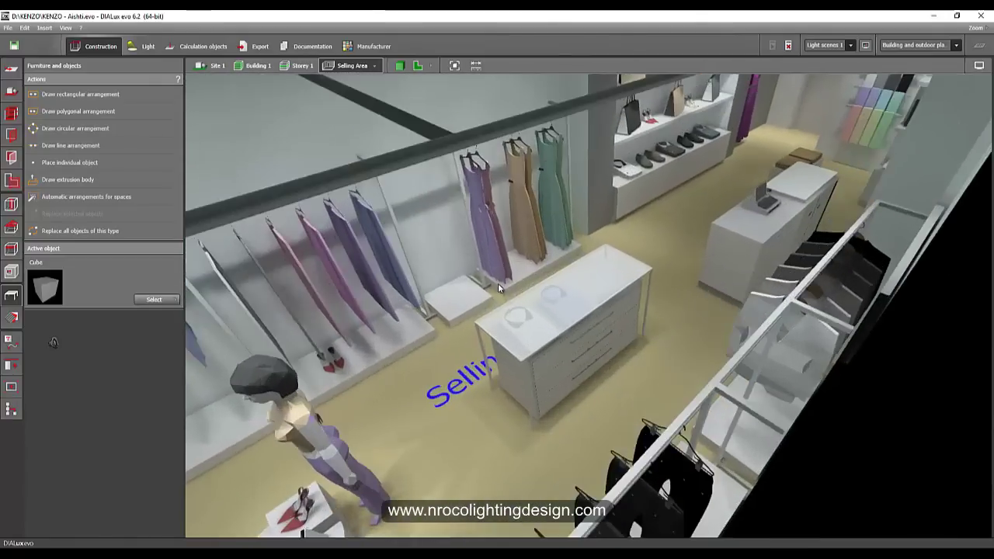
Import the Cute handbag 3DS file from Documents into the selling area and accept that the calculation results become invalid
{"action": "left_click", "coordinate": [9, 29]}
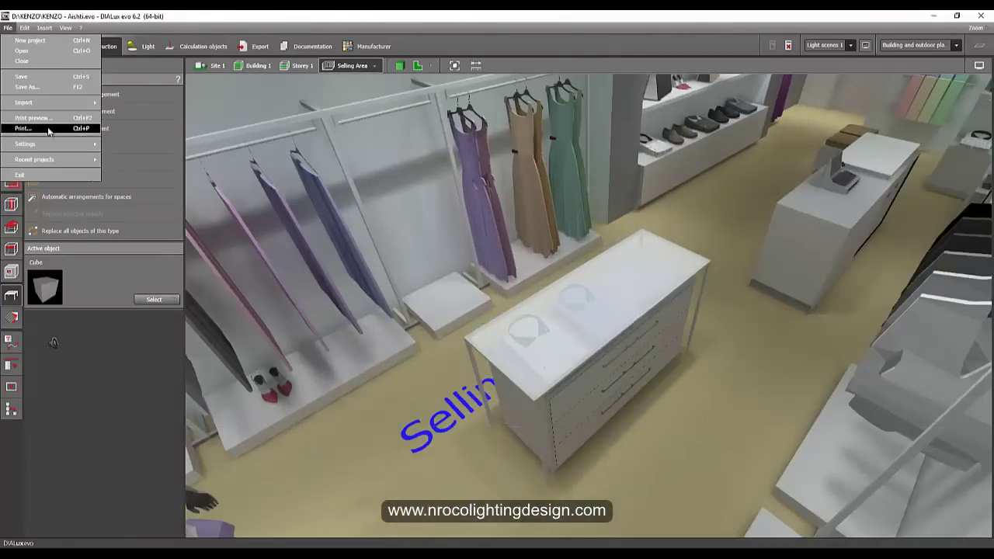
{"action": "mouse_move", "coordinate": [28, 105]}
{"action": "left_click", "coordinate": [159, 145]}
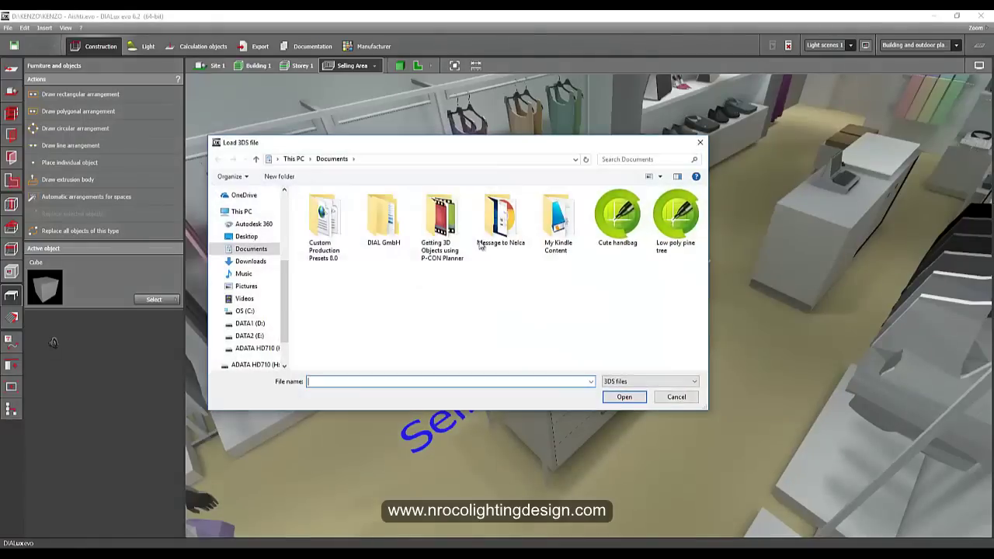
{"action": "left_click", "coordinate": [618, 231]}
{"action": "left_click", "coordinate": [623, 397]}
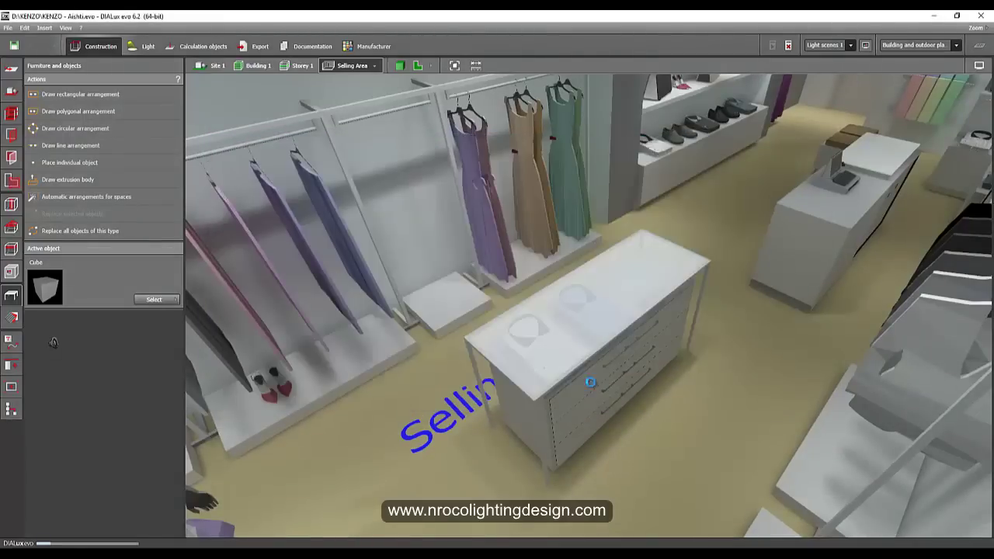
{"action": "left_click", "coordinate": [534, 343]}
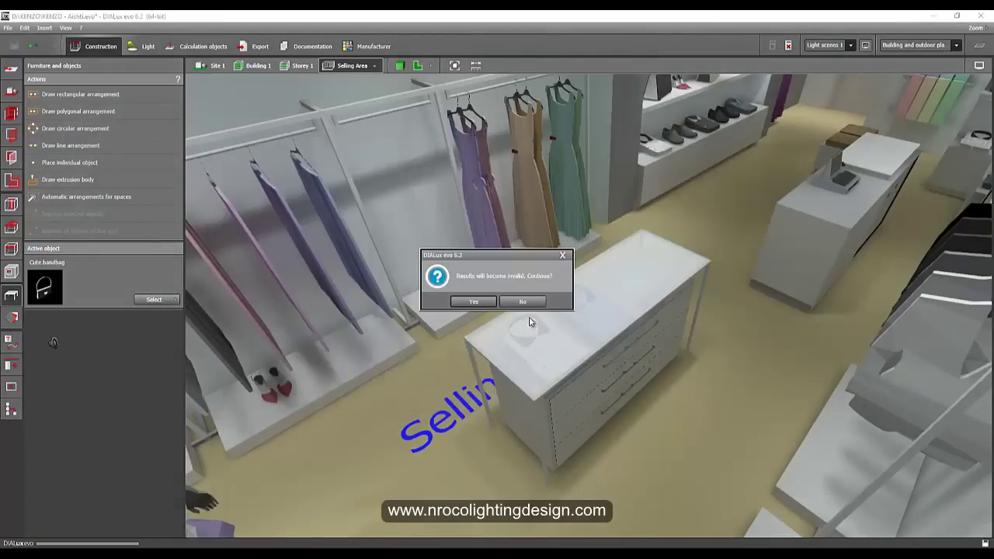
{"action": "left_click", "coordinate": [474, 302]}
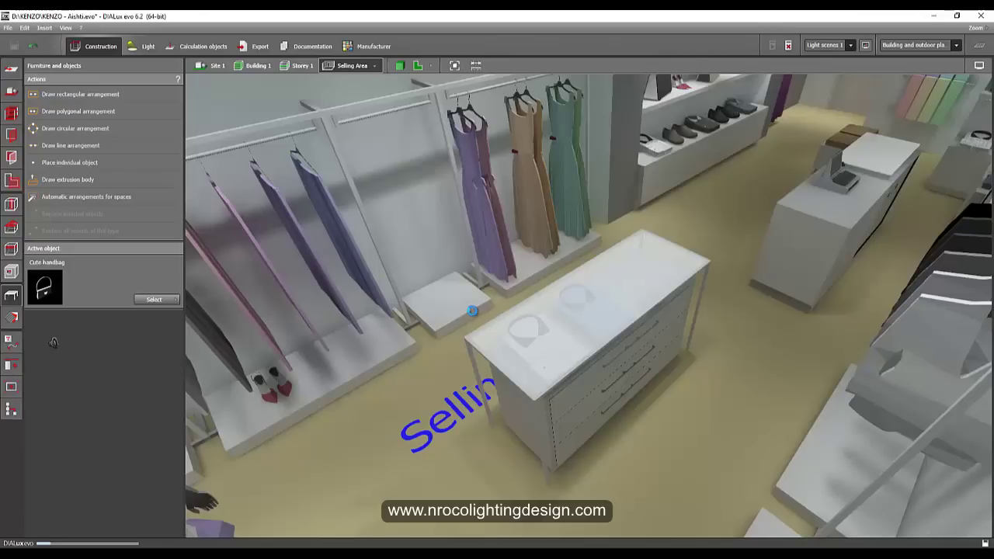
{"action": "left_click", "coordinate": [472, 310]}
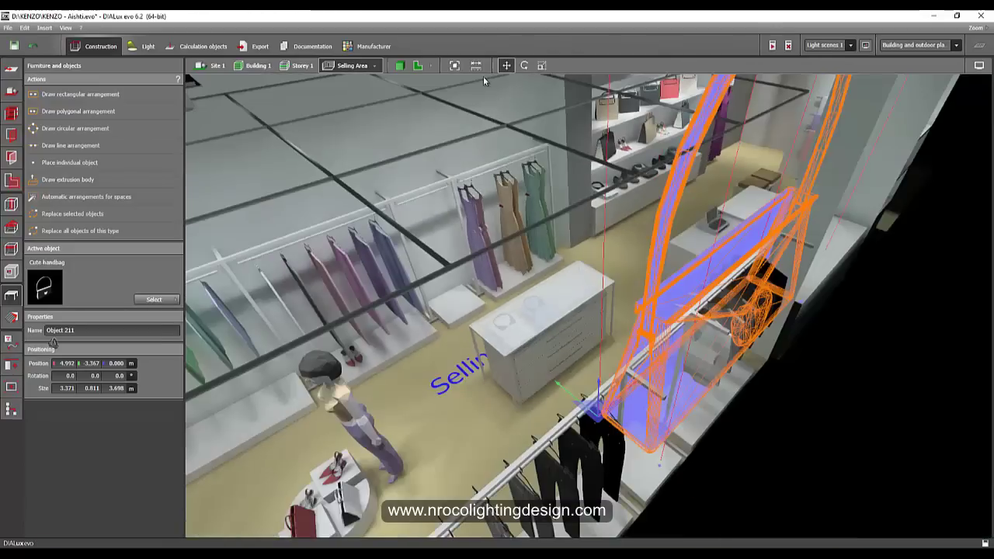
Scale the imported handbag down to 0.337 × 0.081 × 0.370 m
{"action": "left_click", "coordinate": [455, 65]}
{"action": "right_click_drag", "start_coordinate": [514, 323], "coordinate": [529, 381]}
{"action": "scroll", "coordinate": [549, 349], "scroll_direction": "up", "scroll_amount": 5}
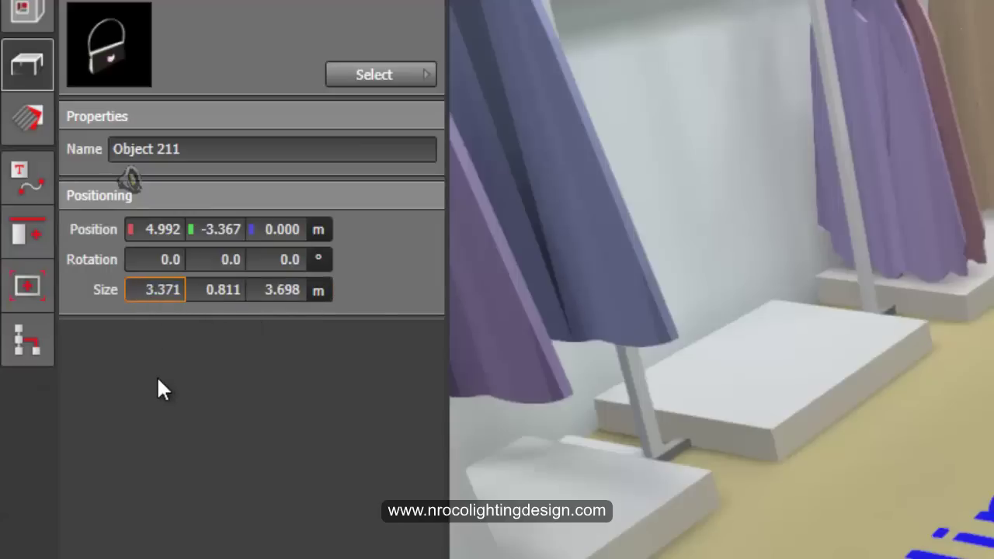
{"action": "type", "text": "."}
{"action": "type", "text": "."}
{"action": "key", "text": "Tab"}
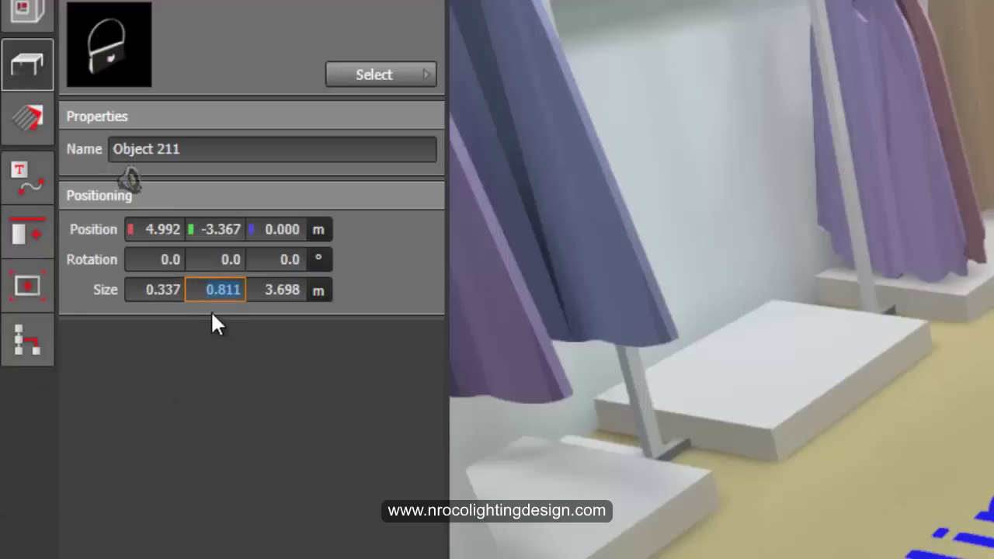
{"action": "key", "text": "BackSpace"}
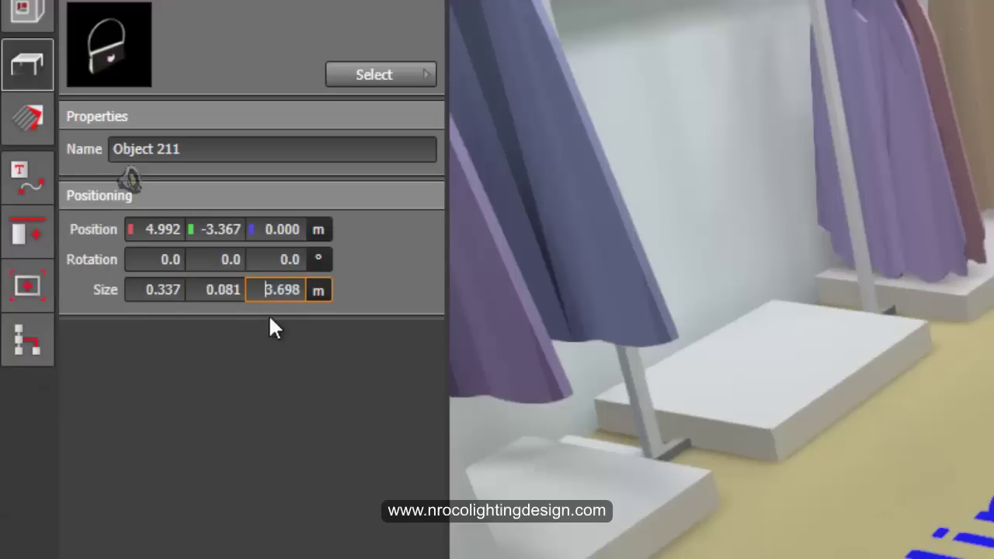
{"action": "key", "text": "BackSpace"}
{"action": "key", "text": "Left"}
{"action": "type", "text": "."}
{"action": "key", "text": "Return"}
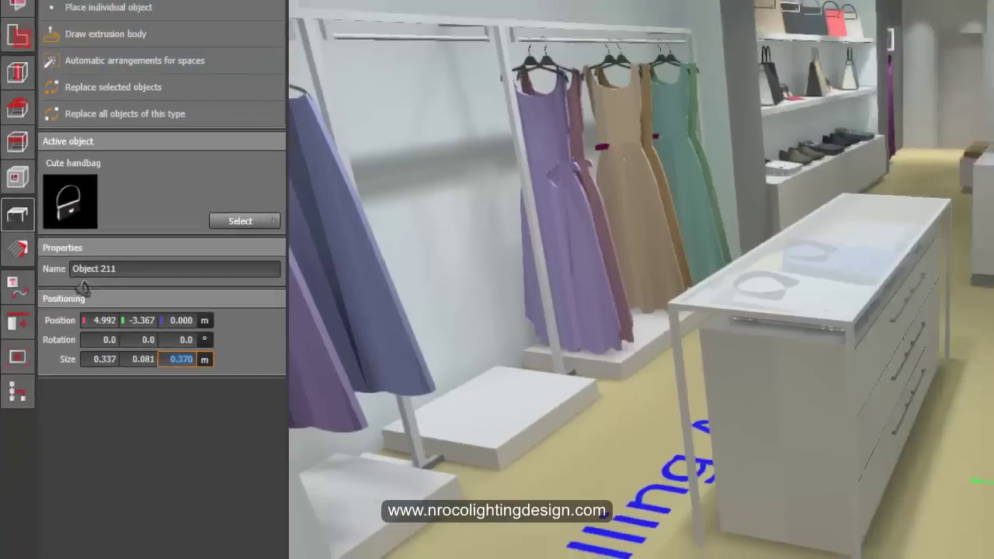
{"action": "left_click", "coordinate": [686, 460]}
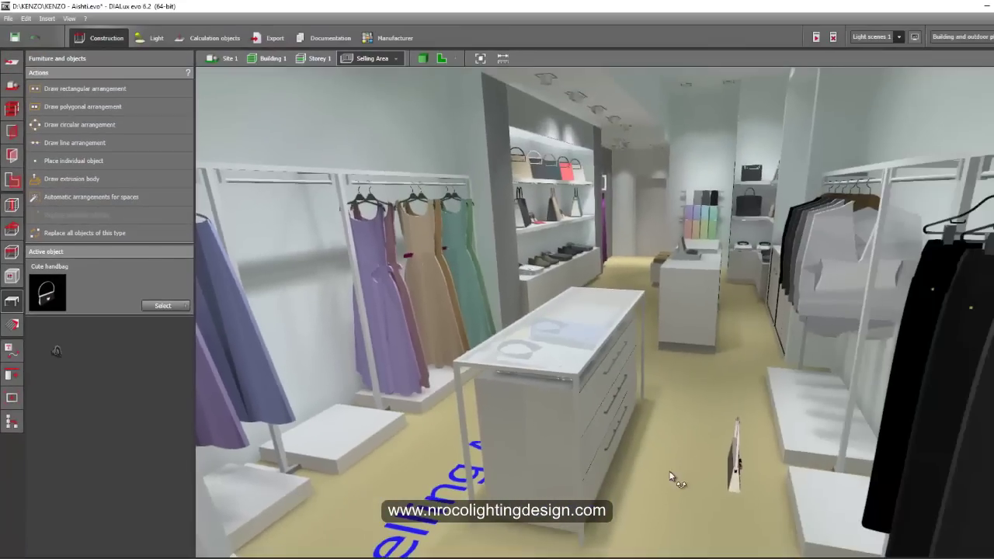
Move the handbag up from the floor and across onto the top of the white display counter
{"action": "right_click_drag", "start_coordinate": [669, 472], "coordinate": [707, 471]}
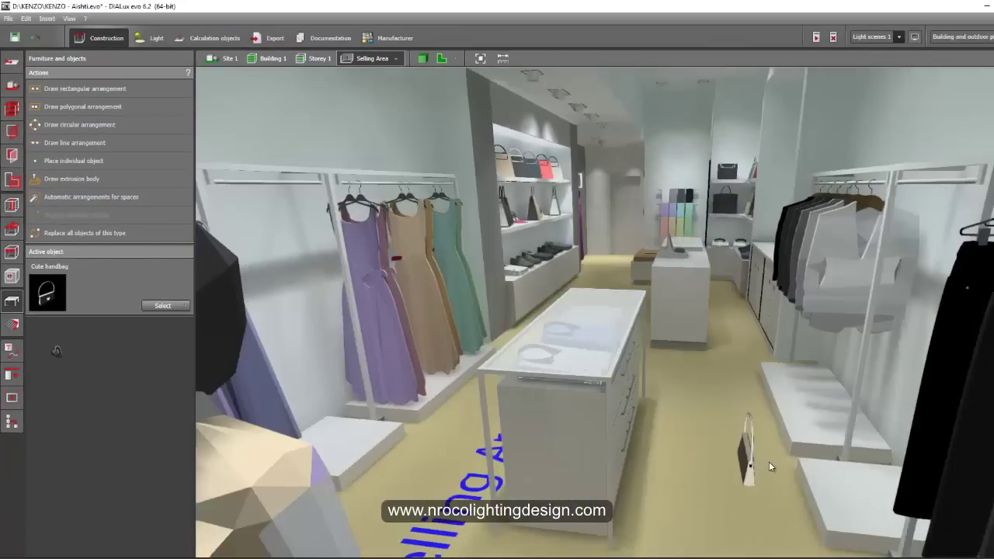
{"action": "right_click_drag", "start_coordinate": [768, 462], "coordinate": [667, 513]}
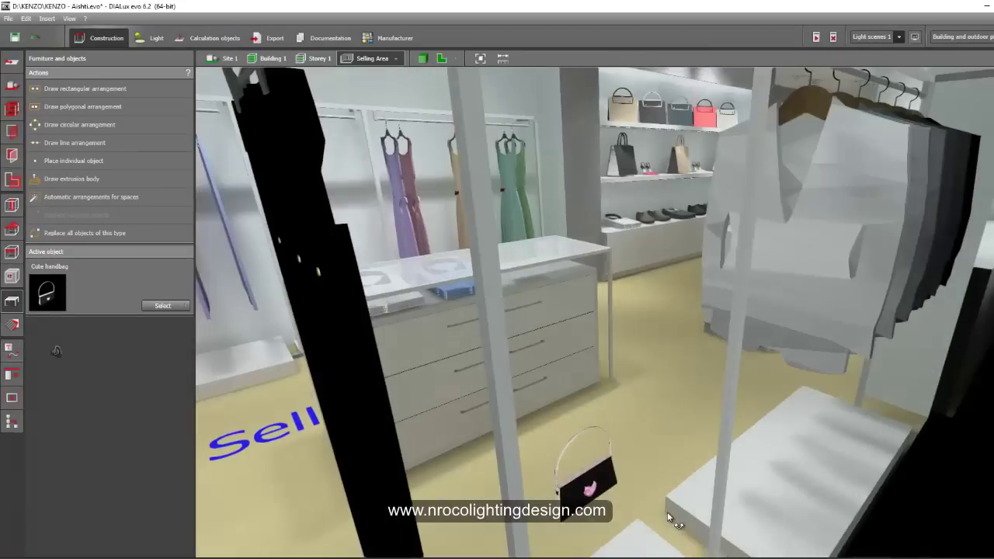
{"action": "scroll", "coordinate": [664, 512], "scroll_direction": "down", "scroll_amount": 3}
{"action": "left_click", "coordinate": [589, 466]}
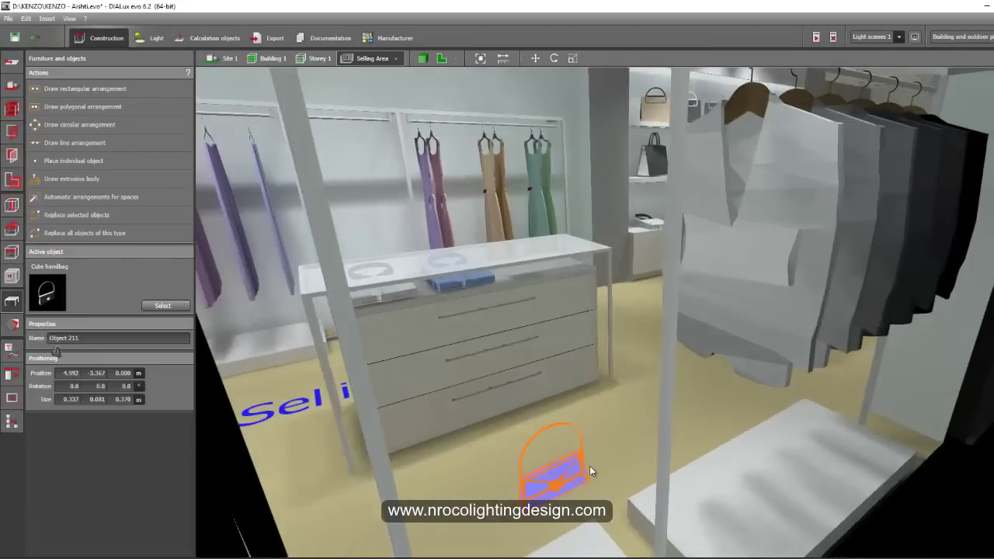
{"action": "right_click", "coordinate": [560, 475]}
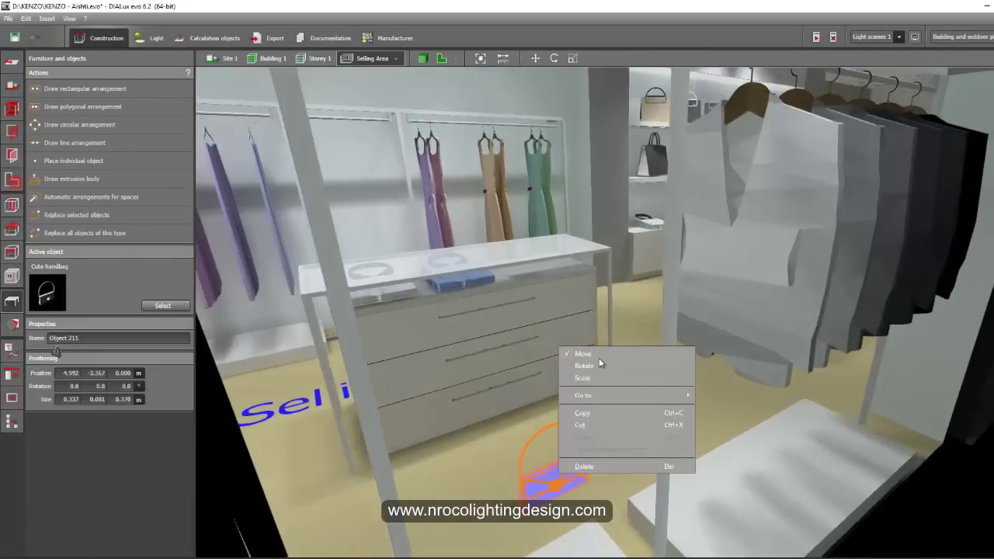
{"action": "left_click_drag", "start_coordinate": [515, 432], "coordinate": [507, 215]}
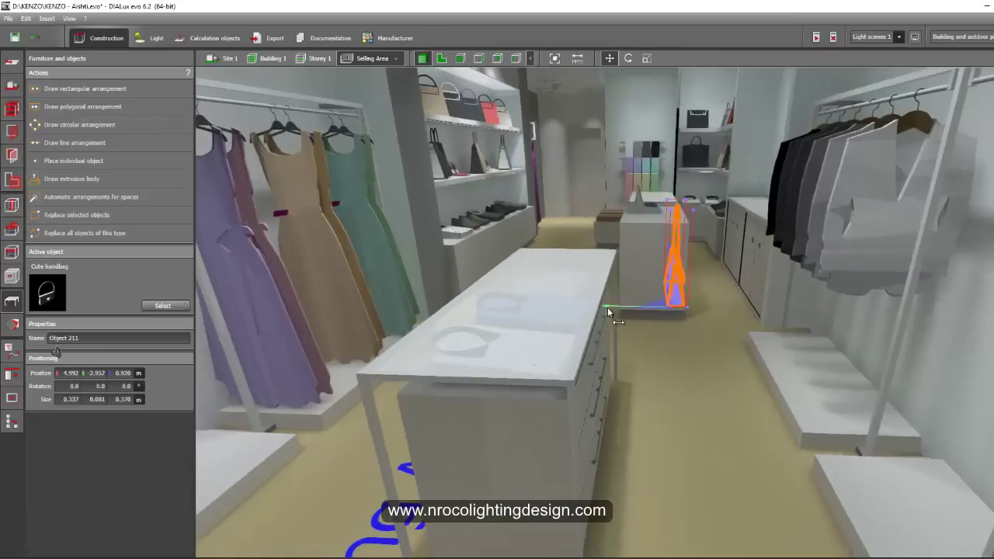
{"action": "left_click_drag", "start_coordinate": [608, 307], "coordinate": [458, 300]}
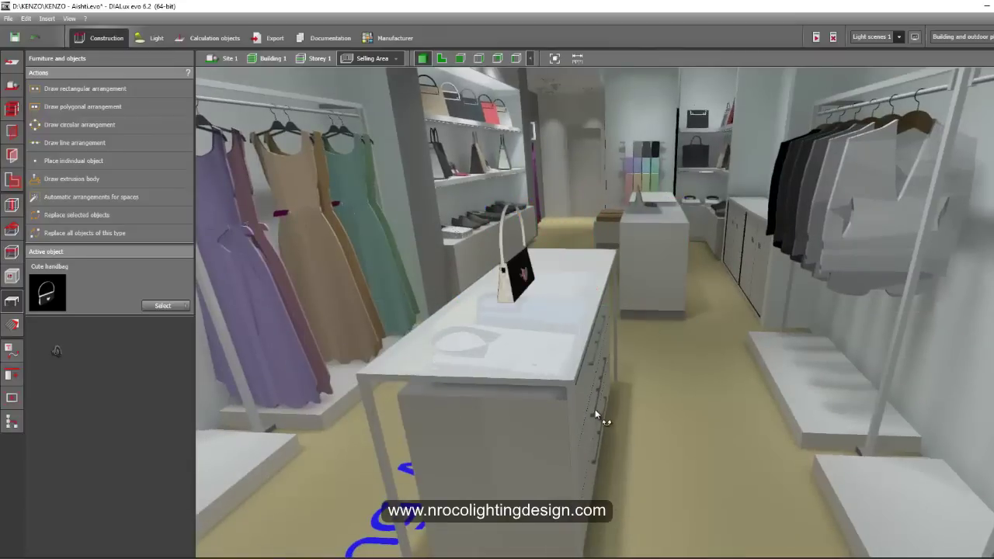
Pick the patterned material from the handbag's side face and set its reflective coating to 5 %
{"action": "right_click_drag", "start_coordinate": [595, 410], "coordinate": [596, 241]}
{"action": "scroll", "coordinate": [463, 345], "scroll_direction": "up", "scroll_amount": 3}
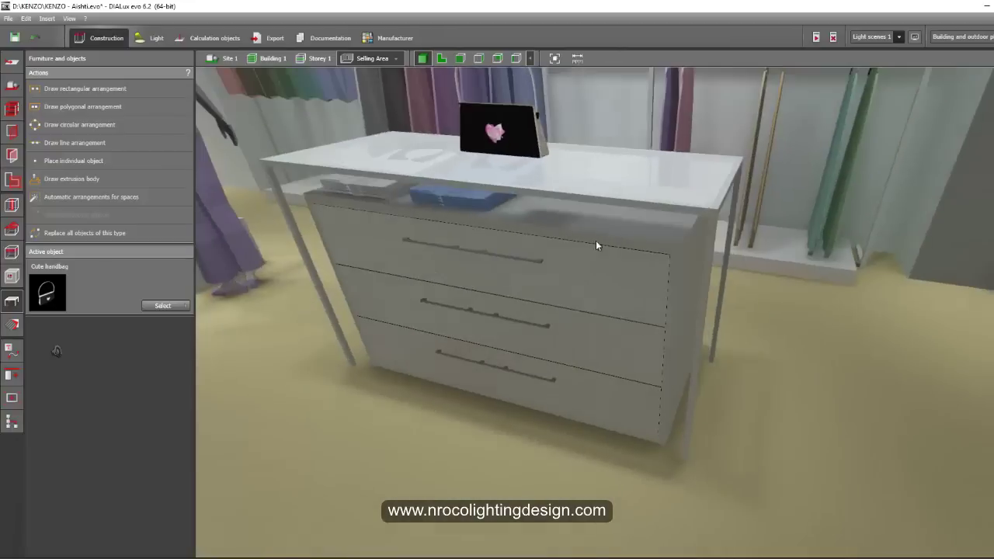
{"action": "left_click_drag", "start_coordinate": [595, 245], "coordinate": [590, 412]}
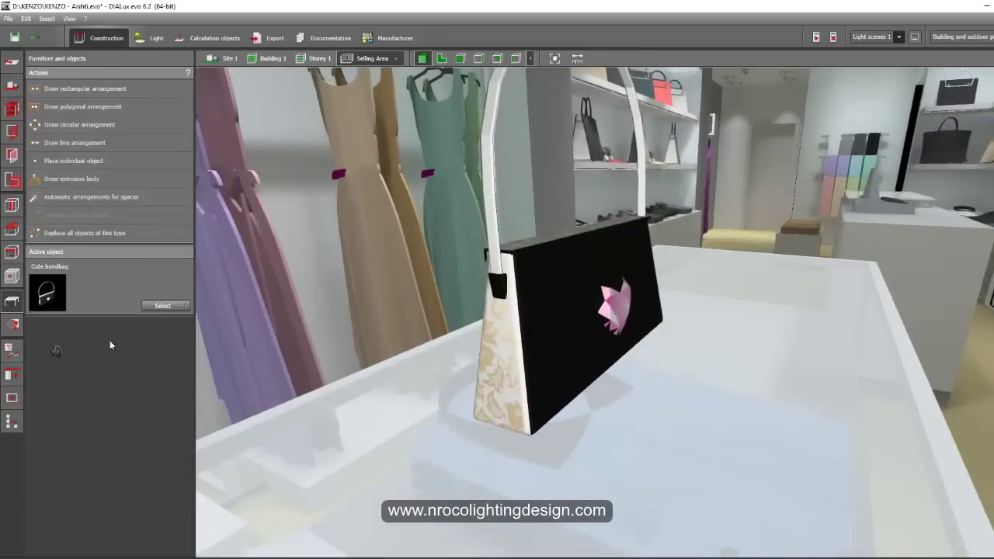
{"action": "left_click", "coordinate": [12, 325]}
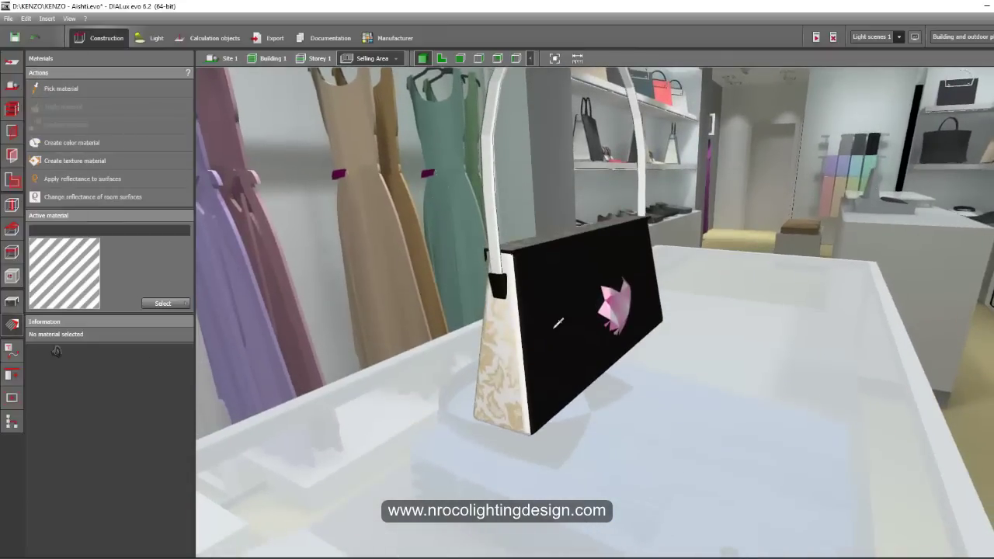
{"action": "left_click", "coordinate": [505, 346]}
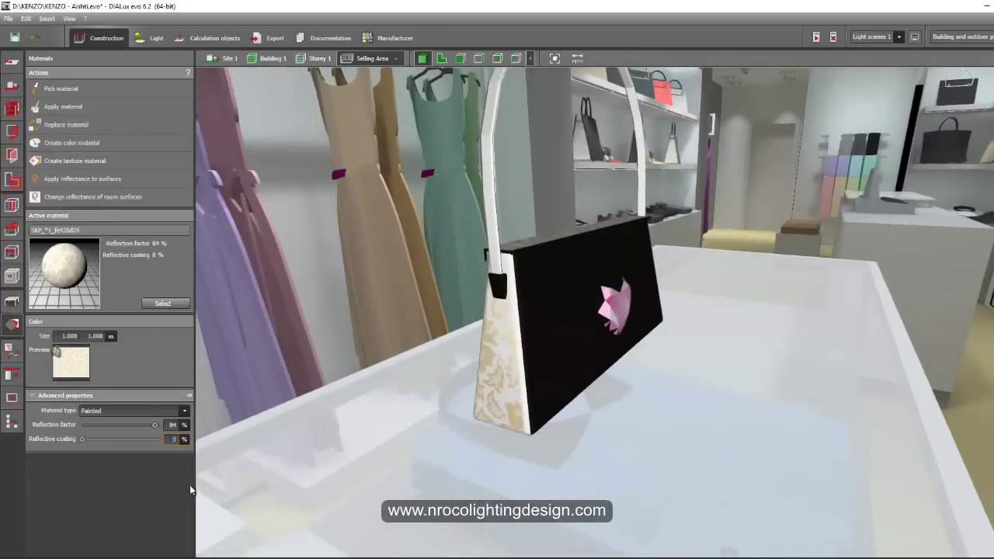
{"action": "type", "text": "5"}
{"action": "key", "text": "Return"}
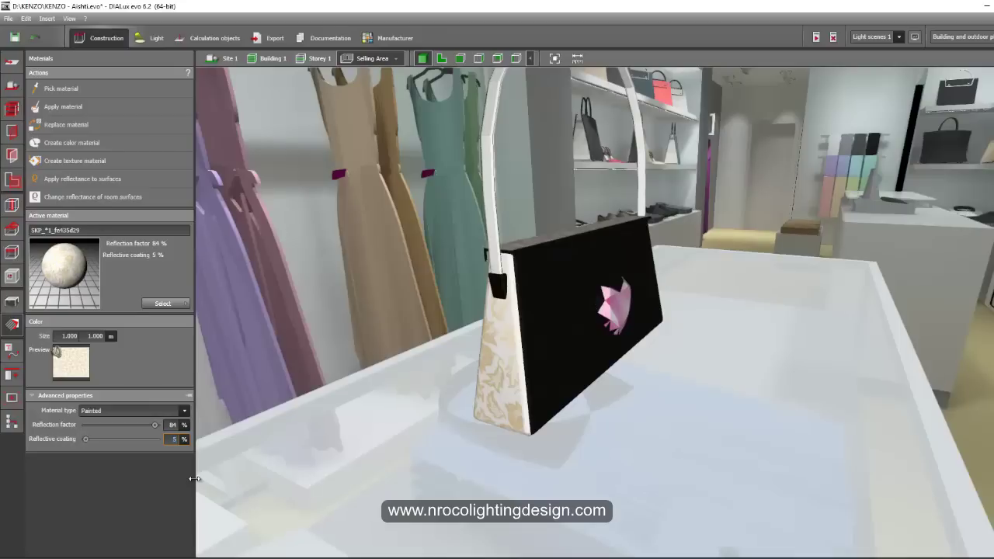
Apply the patterned material to the remaining faces of the handbag's body and pick the material of its handle
{"action": "left_click_drag", "start_coordinate": [66, 268], "coordinate": [514, 332]}
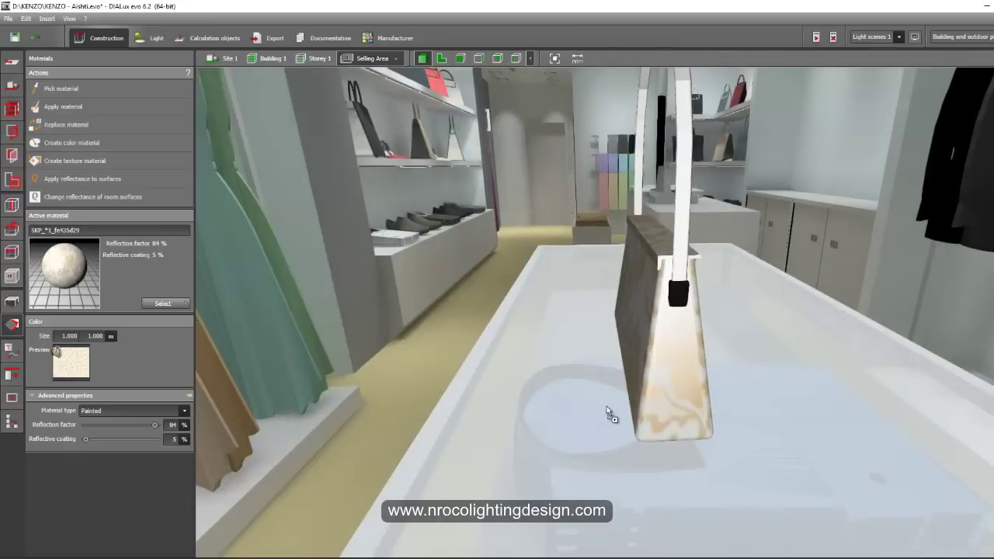
{"action": "left_click", "coordinate": [654, 393]}
{"action": "right_click_drag", "start_coordinate": [318, 462], "coordinate": [629, 412]}
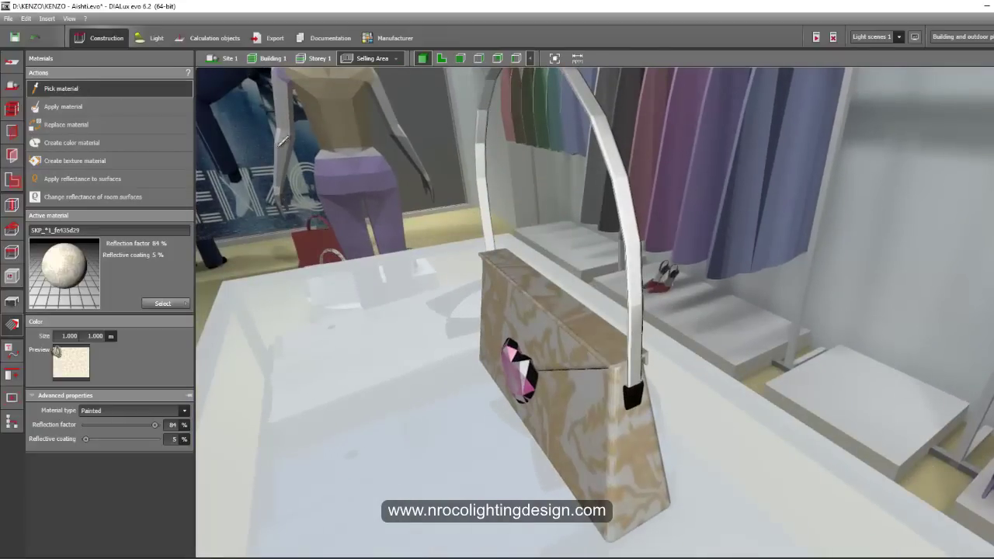
{"action": "left_click", "coordinate": [630, 190]}
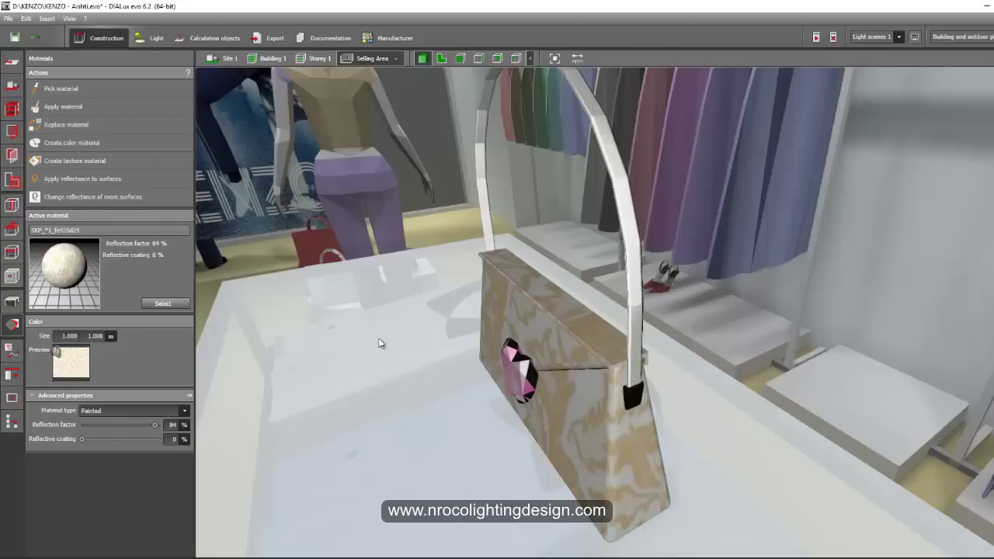
Create a texture material from the SKP__Tra image for the heart-shaped clasp on the handbag's front
{"action": "right_click_drag", "start_coordinate": [432, 257], "coordinate": [590, 333]}
{"action": "middle_click_drag", "start_coordinate": [637, 328], "coordinate": [635, 186]}
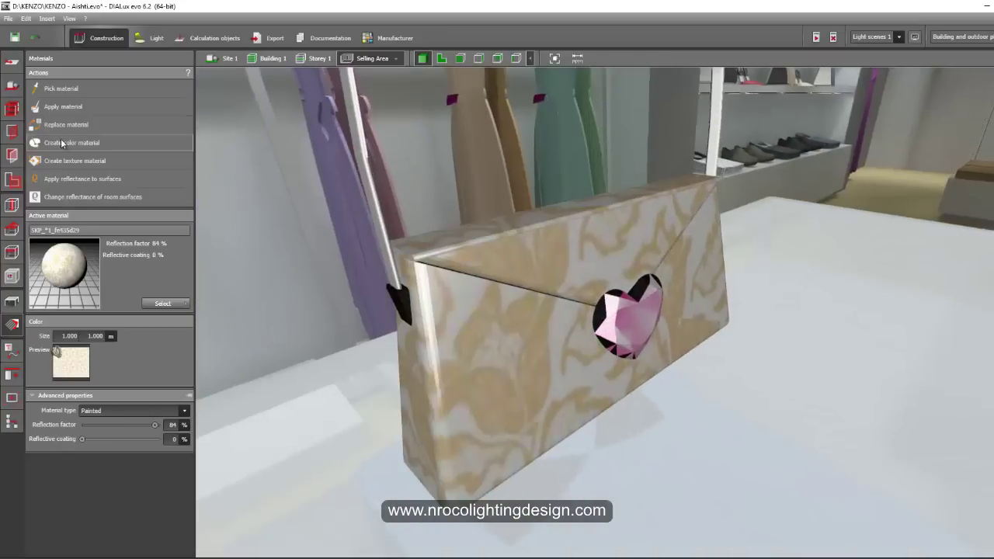
{"action": "left_click", "coordinate": [61, 89]}
{"action": "right_click_drag", "start_coordinate": [678, 439], "coordinate": [453, 405]}
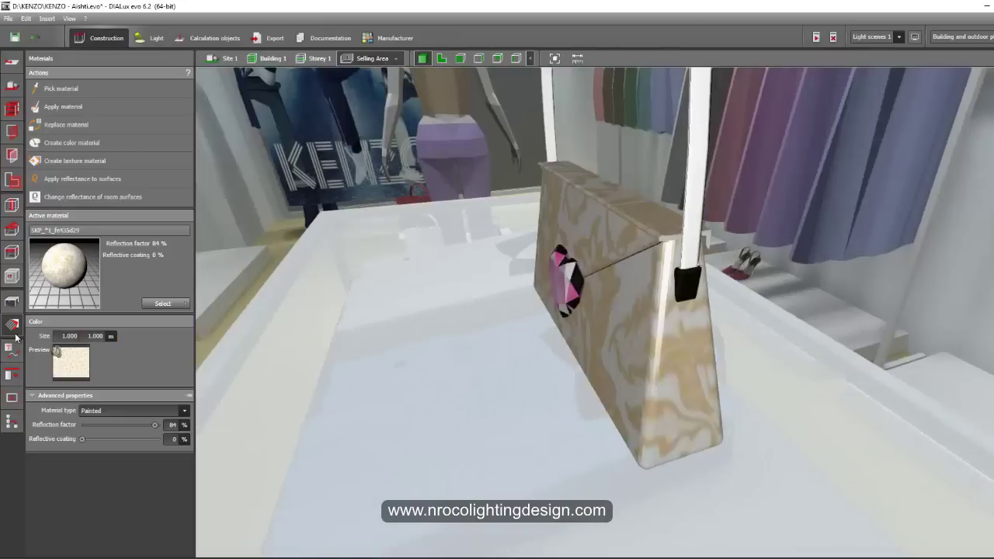
{"action": "left_click", "coordinate": [51, 161]}
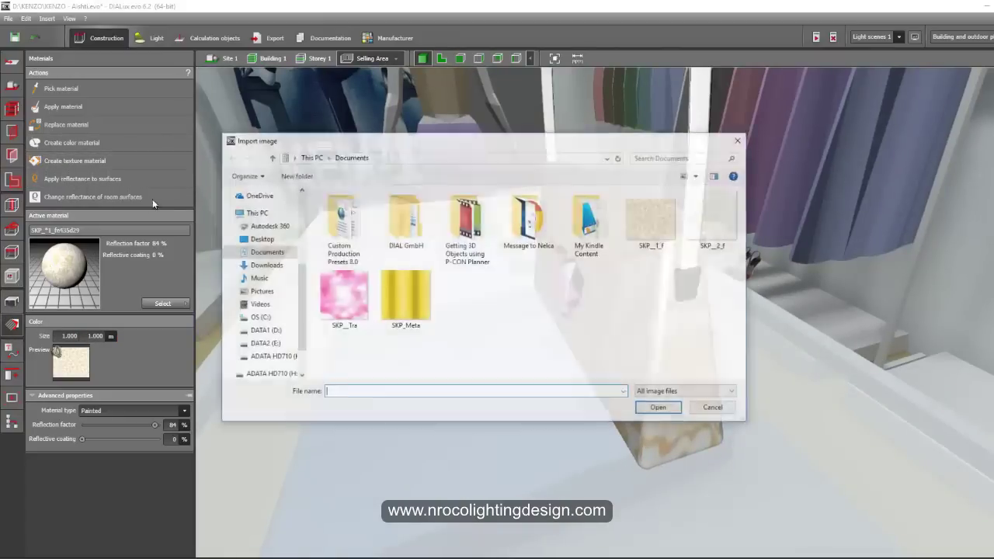
{"action": "left_click", "coordinate": [339, 295]}
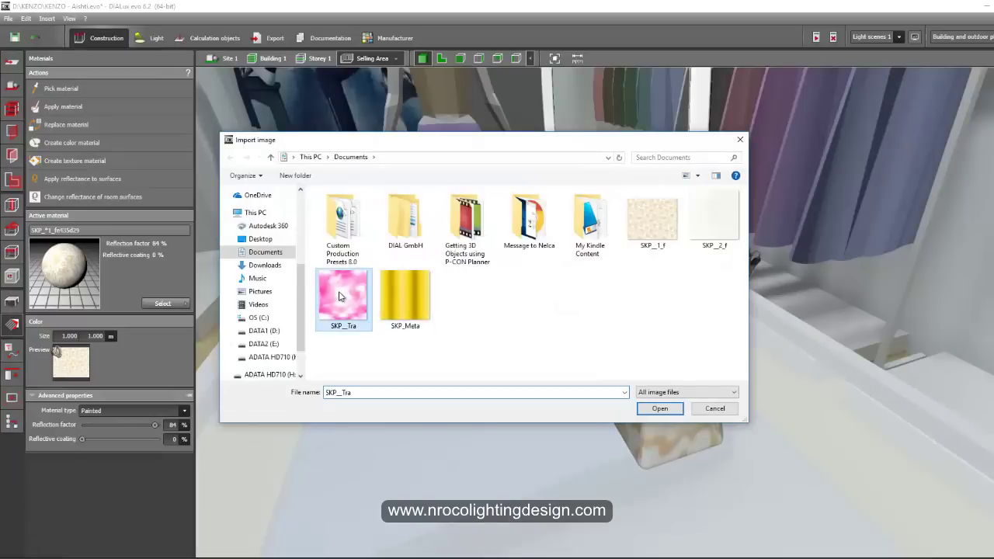
{"action": "left_click", "coordinate": [660, 409]}
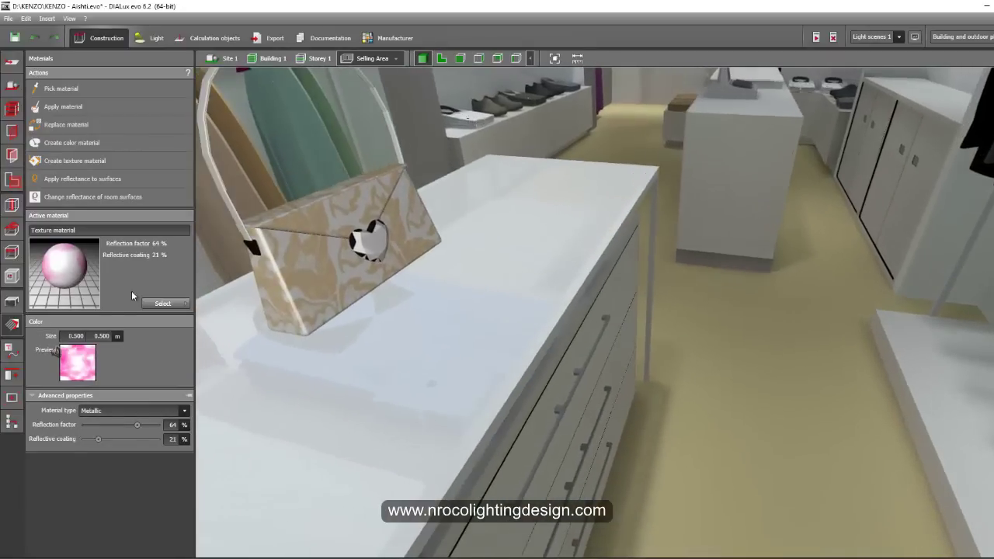
Apply the catalogue colour 3015 (Light pink) with a 19 % reflective coating to the handbag's heart-shaped clasp
{"action": "left_click", "coordinate": [162, 305]}
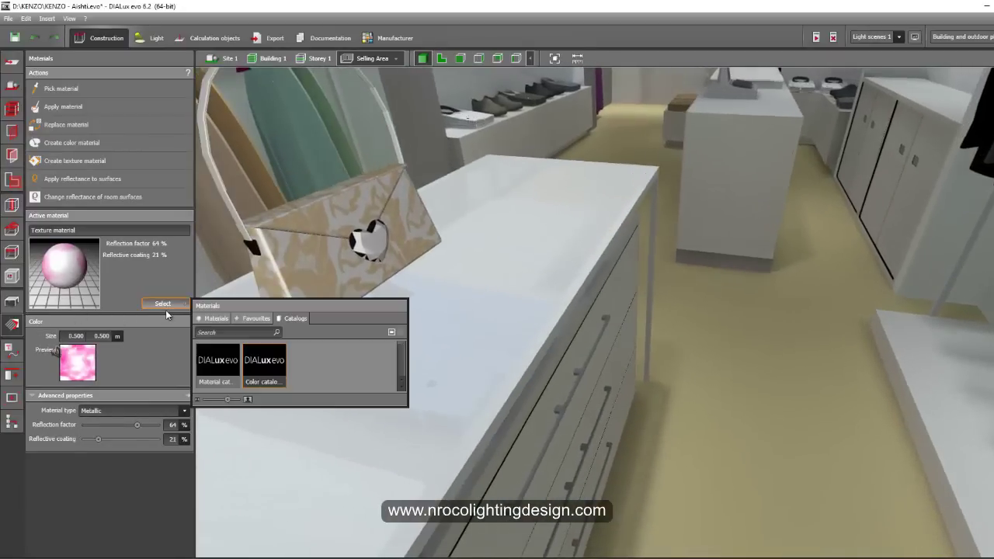
{"action": "double_click", "coordinate": [265, 362]}
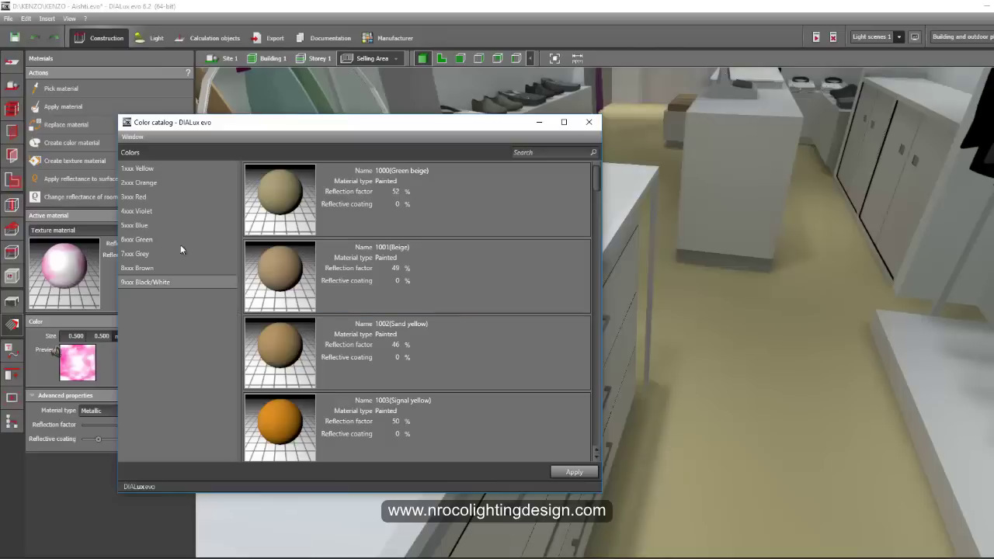
{"action": "left_click", "coordinate": [147, 195]}
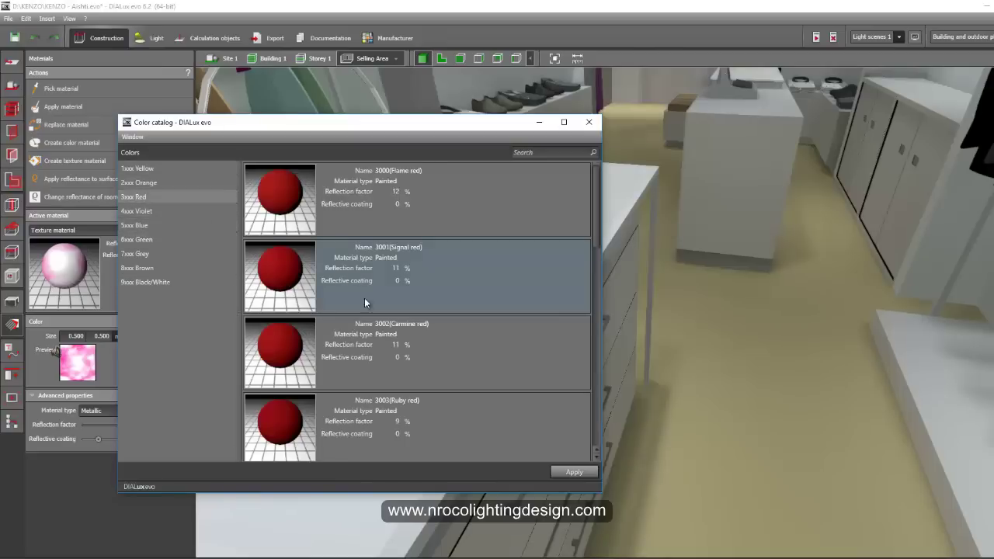
{"action": "left_click_drag", "start_coordinate": [594, 204], "coordinate": [605, 338]}
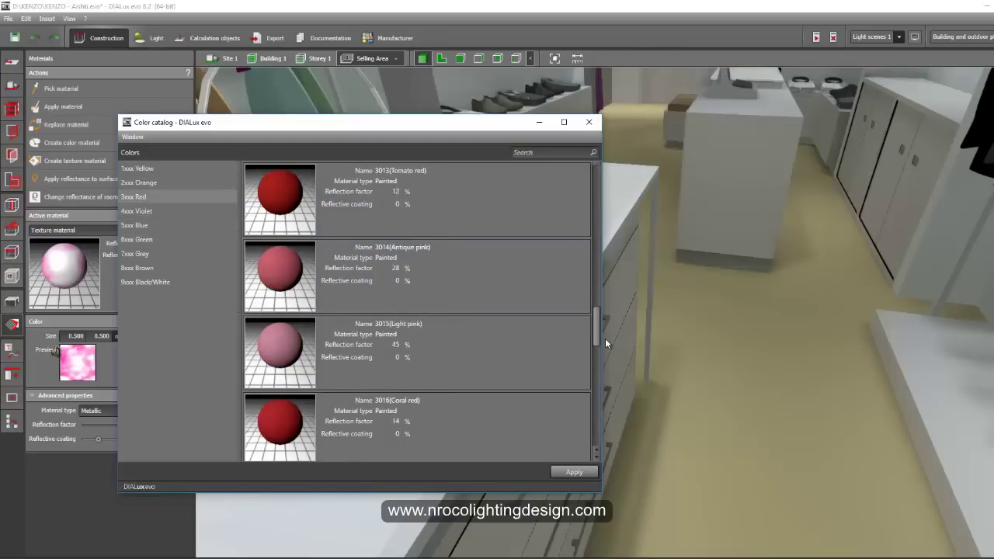
{"action": "left_click", "coordinate": [508, 353]}
{"action": "left_click", "coordinate": [574, 471]}
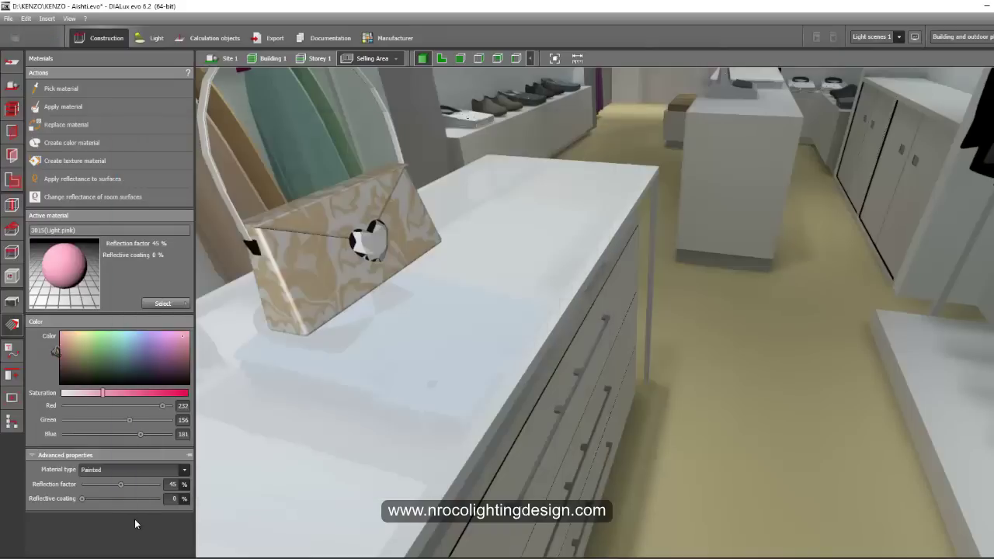
{"action": "left_click_drag", "start_coordinate": [82, 499], "coordinate": [96, 499]}
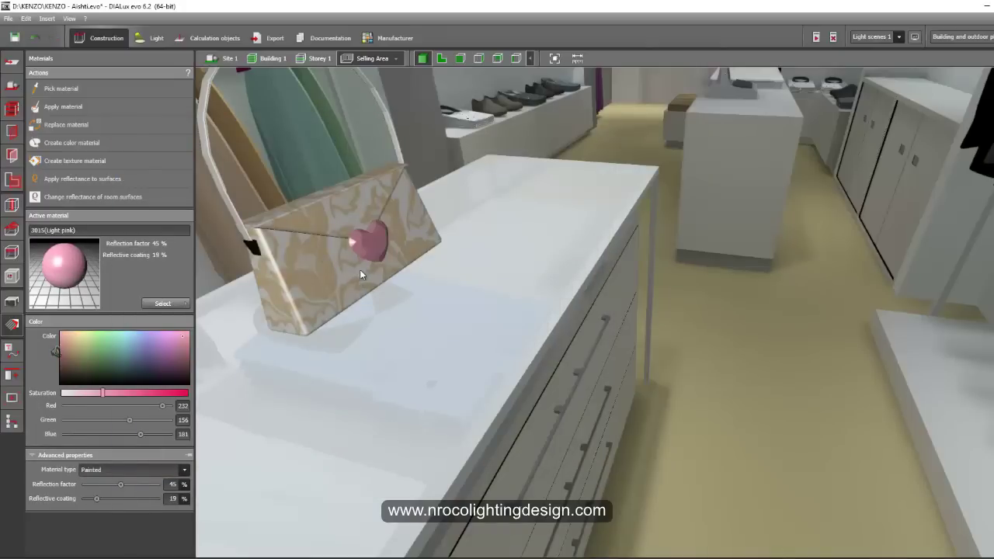
{"action": "right_click_drag", "start_coordinate": [361, 277], "coordinate": [629, 348]}
{"action": "middle_click_drag", "start_coordinate": [630, 353], "coordinate": [624, 335]}
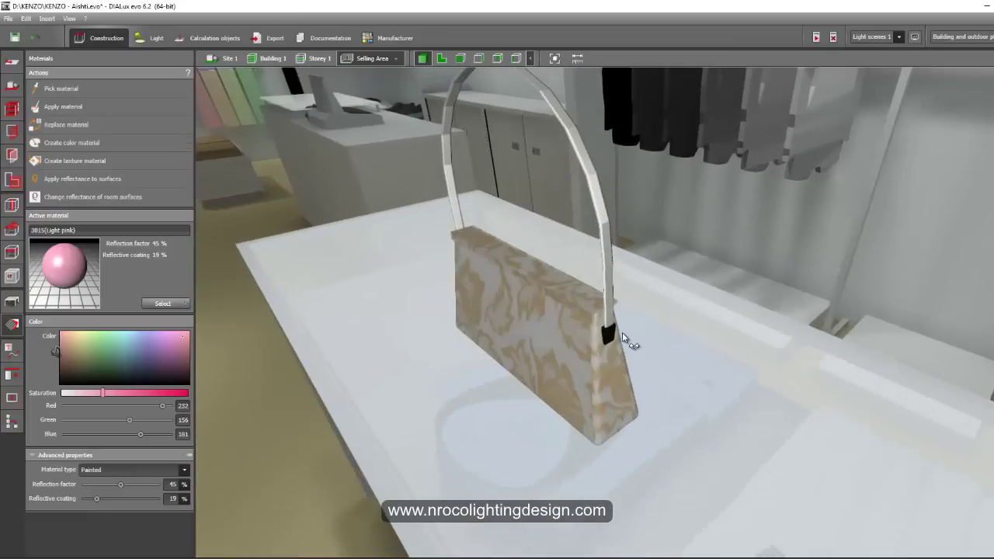